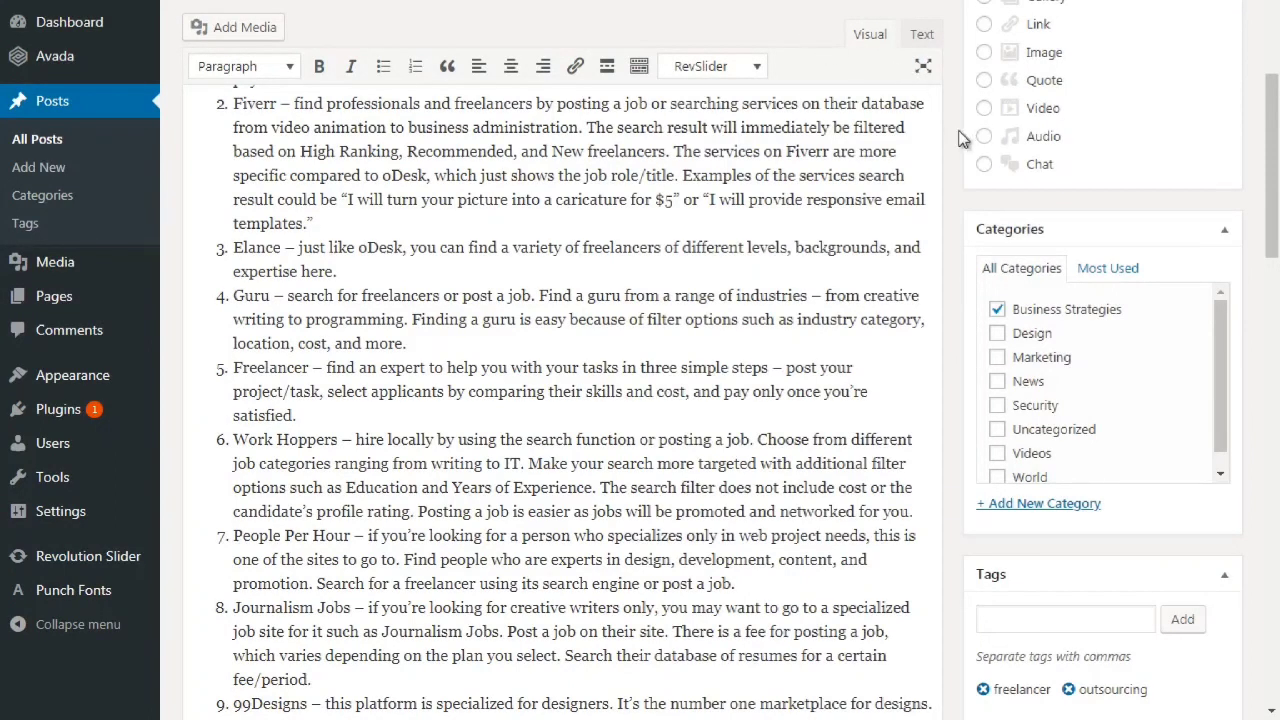
Copy "Places to Find Credible Freelancers" from the post title and paste it as its own line above the first body paragraph
scroll(960, 138, up, 5)
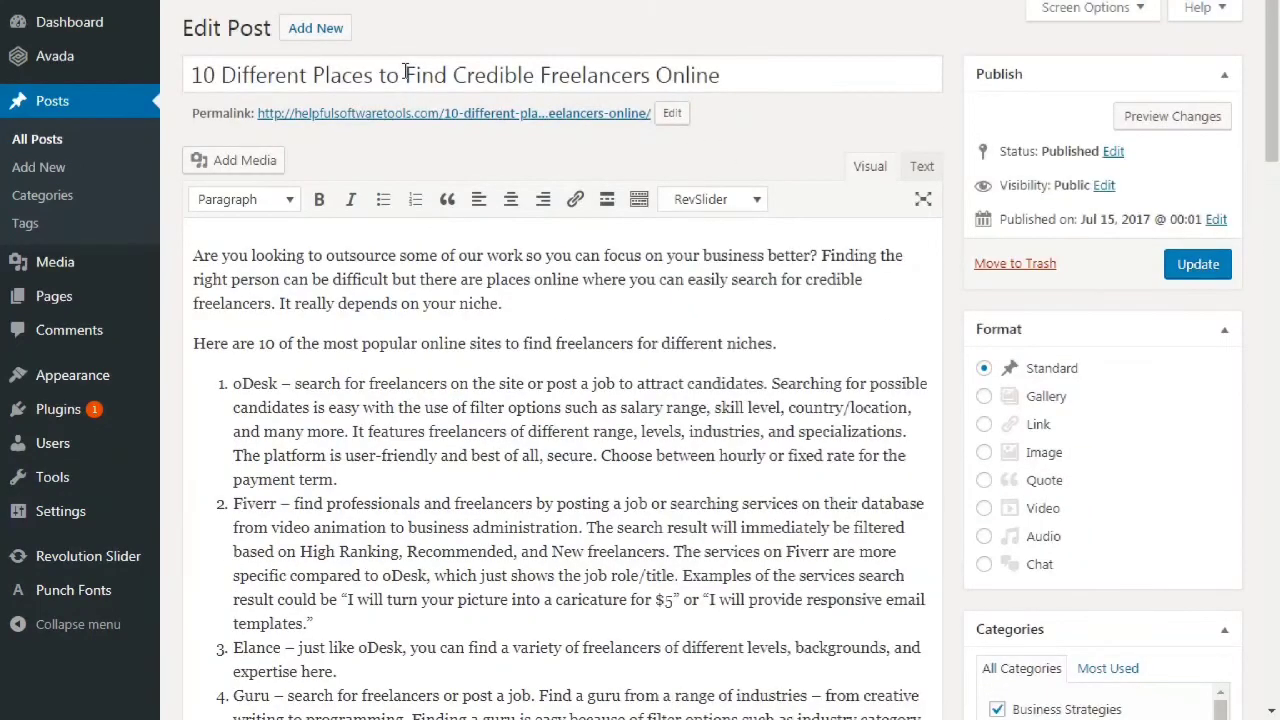
drag(406, 74, 652, 74)
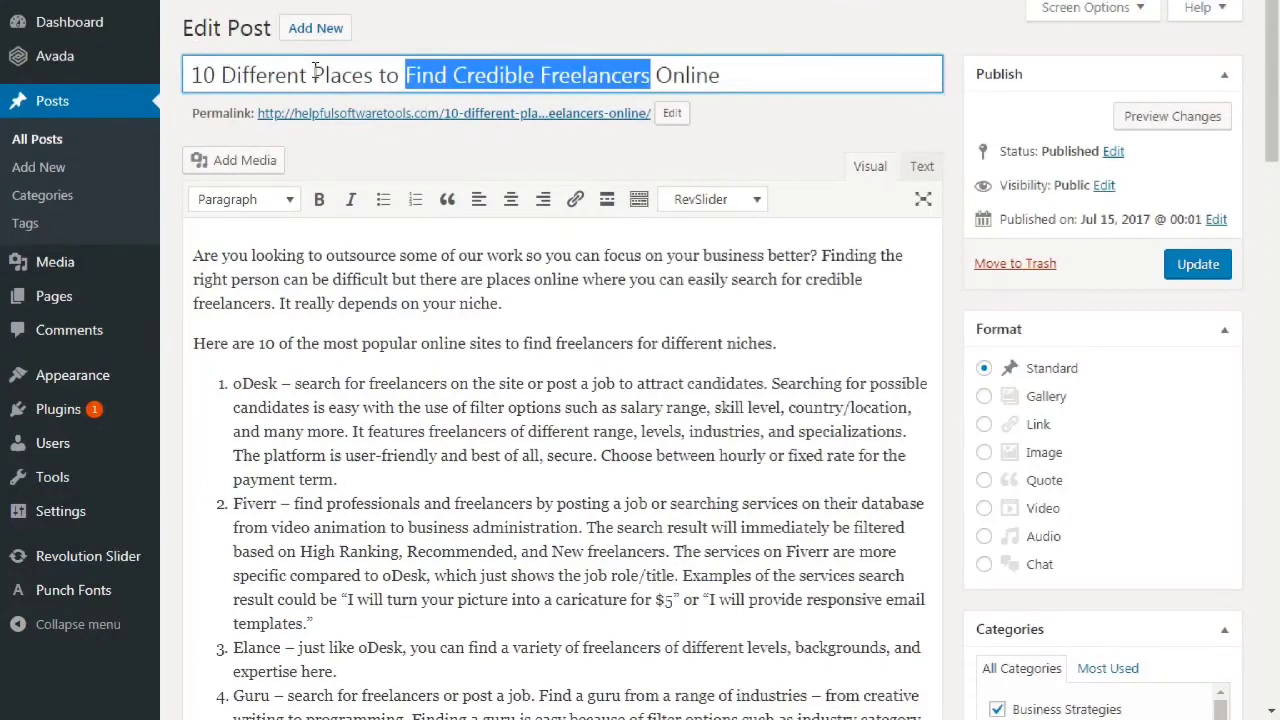
drag(312, 74, 655, 75)
key(ctrl+c)
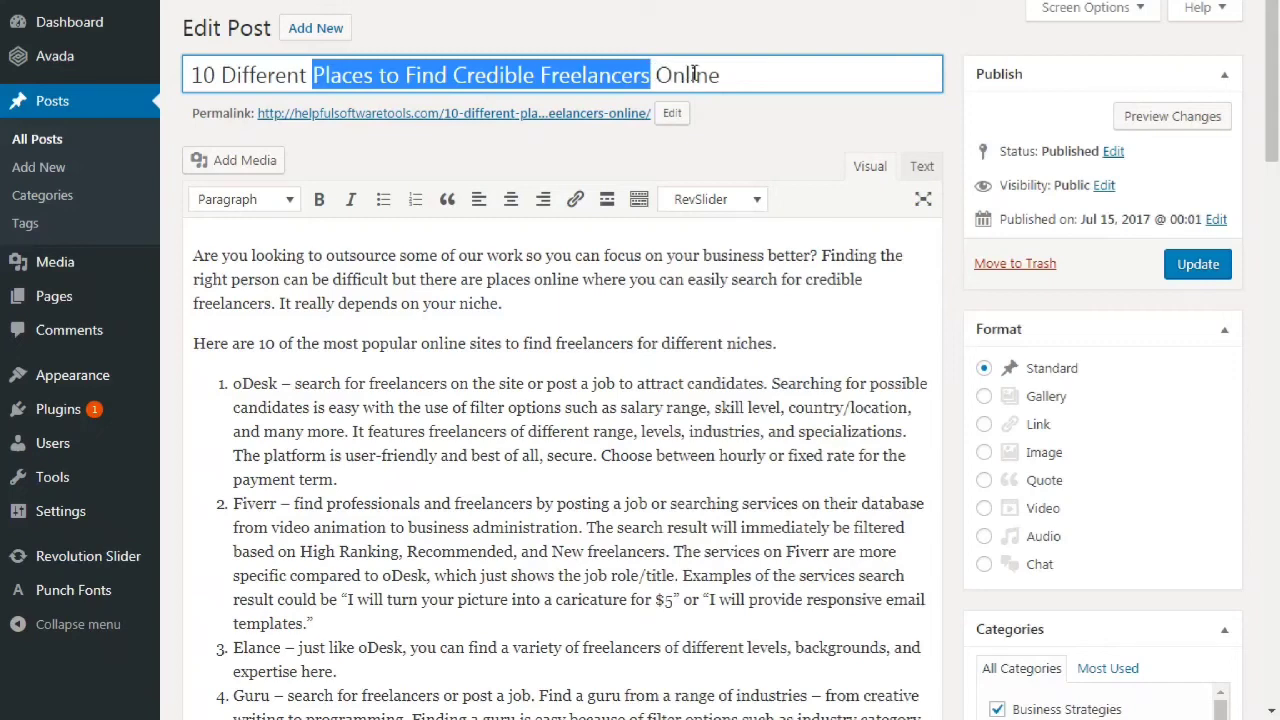
scroll(490, 302, down, 1)
scroll(490, 302, up, 1)
click(196, 253)
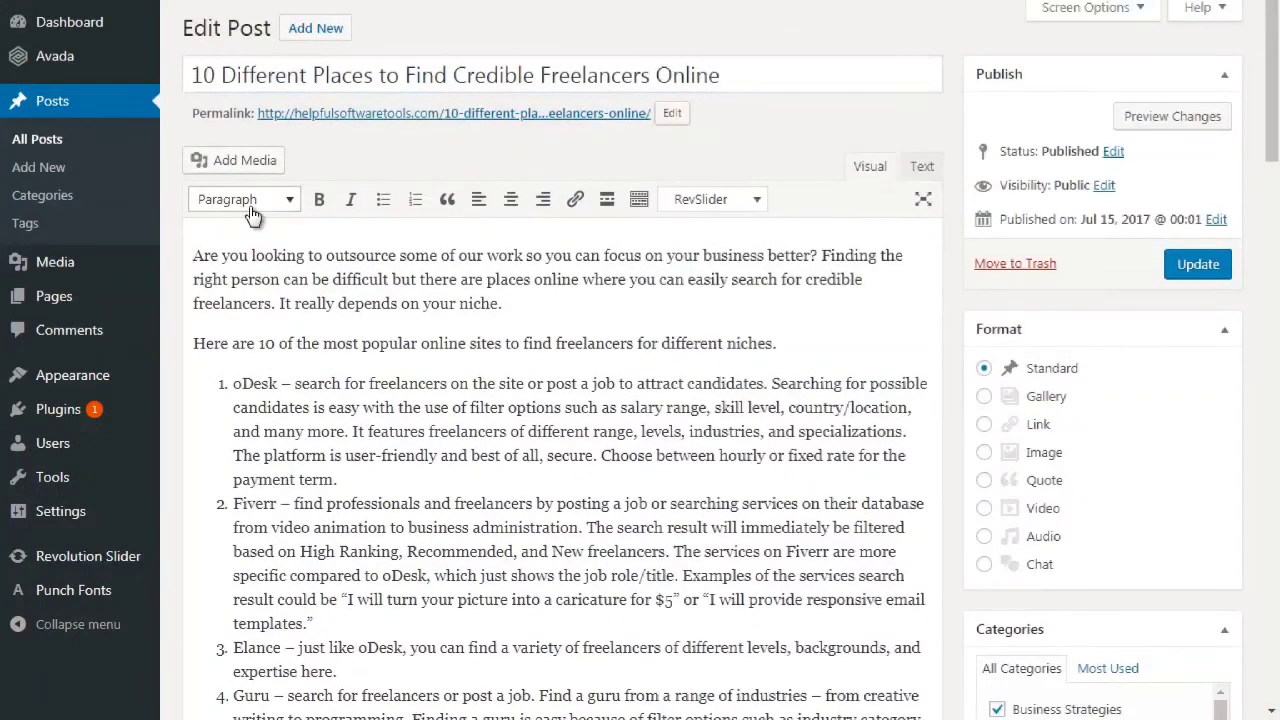
key(ctrl+v)
key(Return)
Format the "Places to Find Credible Freelancers" line at the start of the post body as Heading 1
drag(480, 208, 160, 215)
key(ctrl+c)
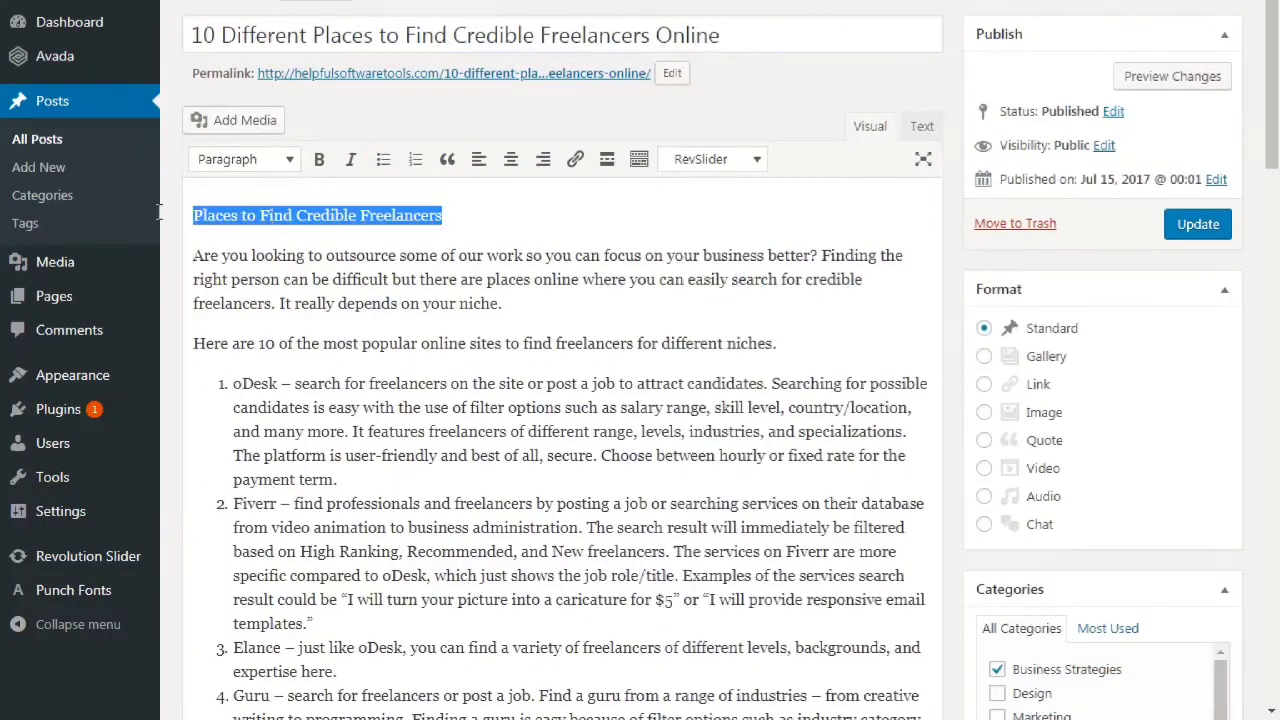
click(267, 170)
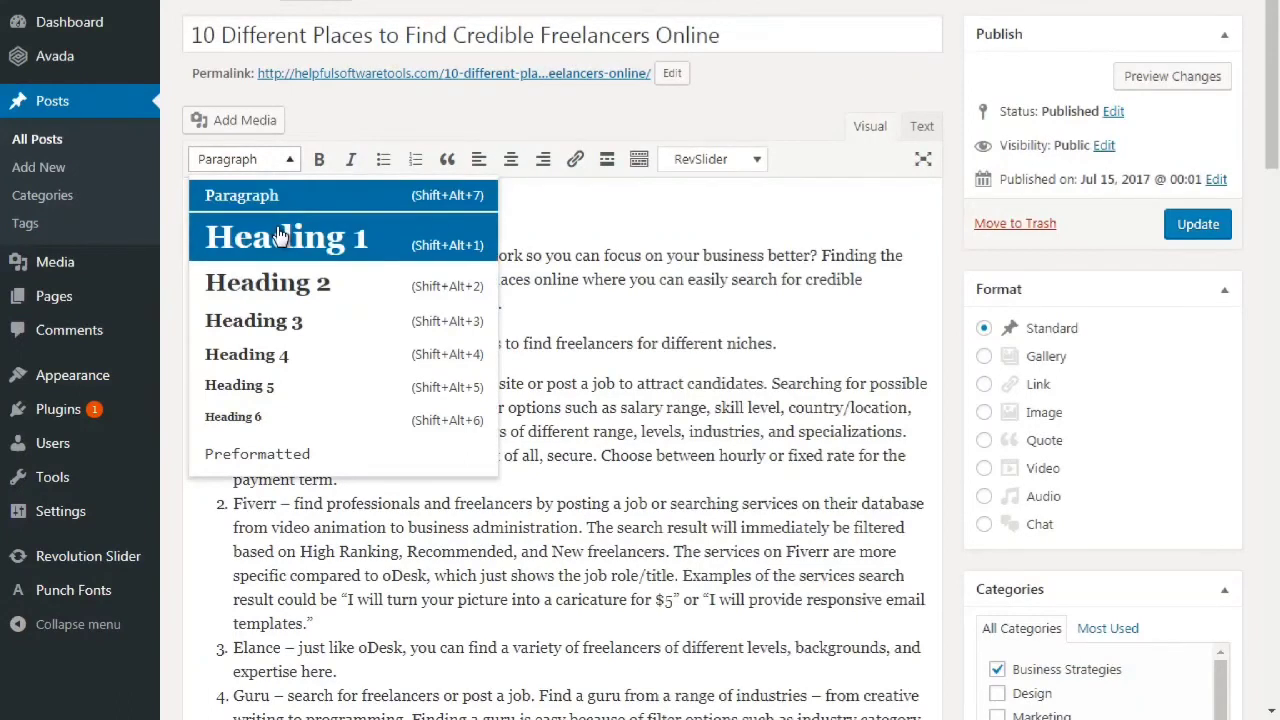
click(280, 236)
click(288, 215)
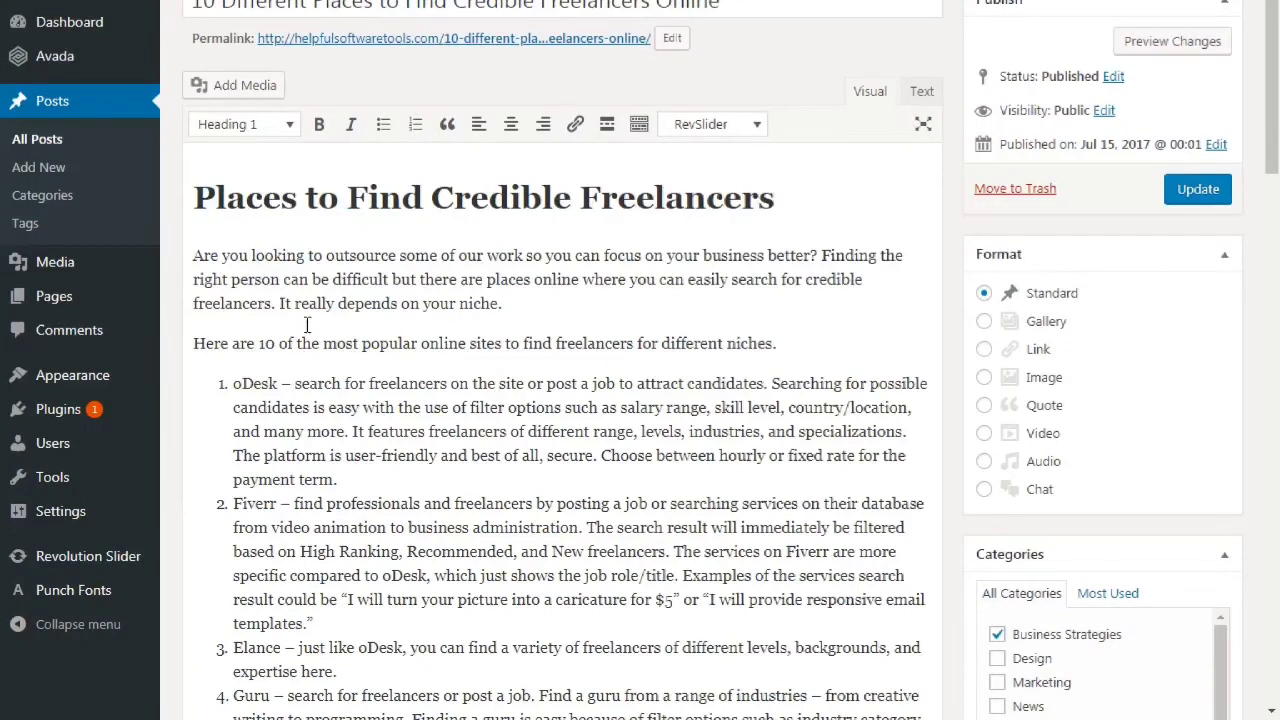
Insert the sentence "So let's discuss places to find credible freelancers." before "It really depends on your niche." in the opening paragraph
click(193, 258)
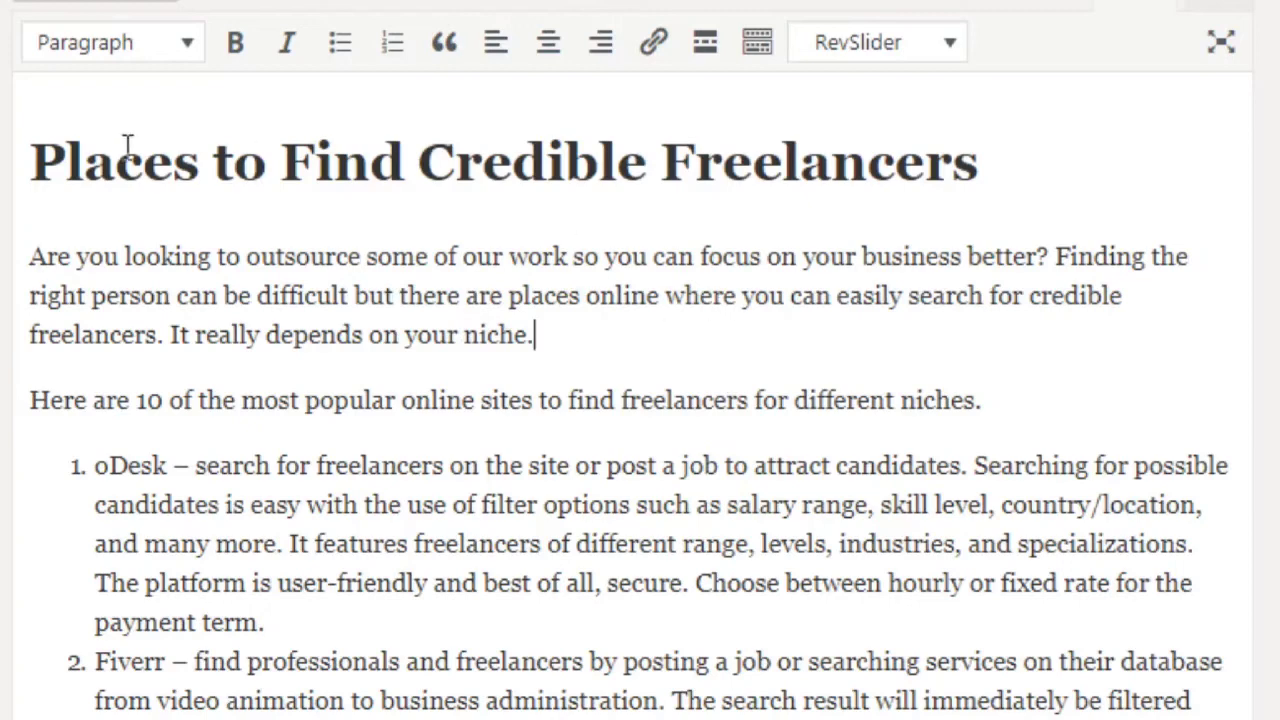
click(172, 337)
text(So let's dis)
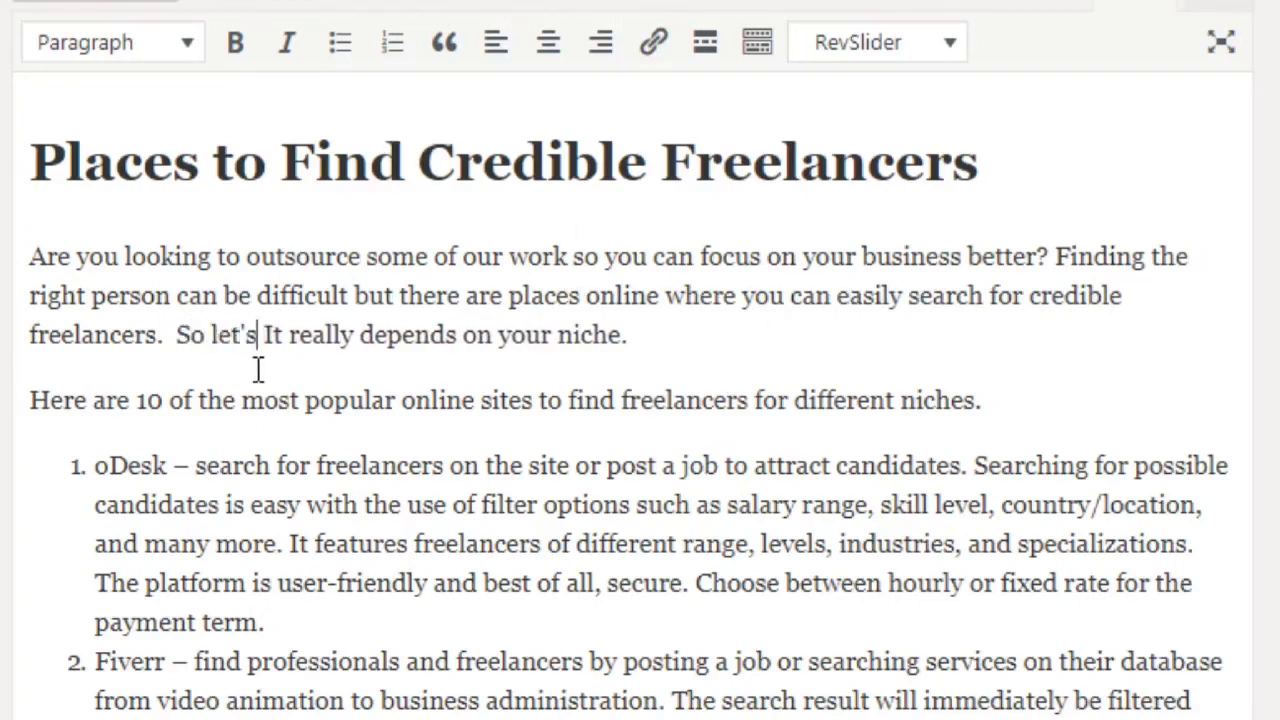
text(cuss)
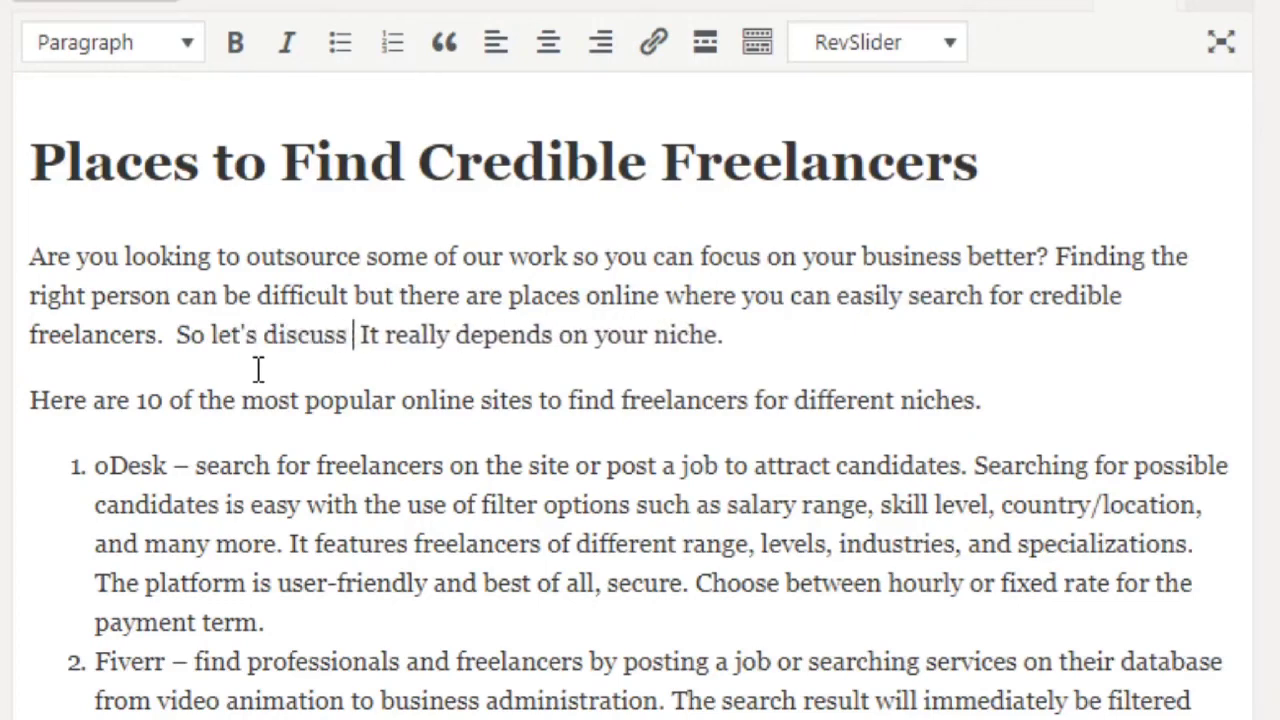
key(ctrl+v)
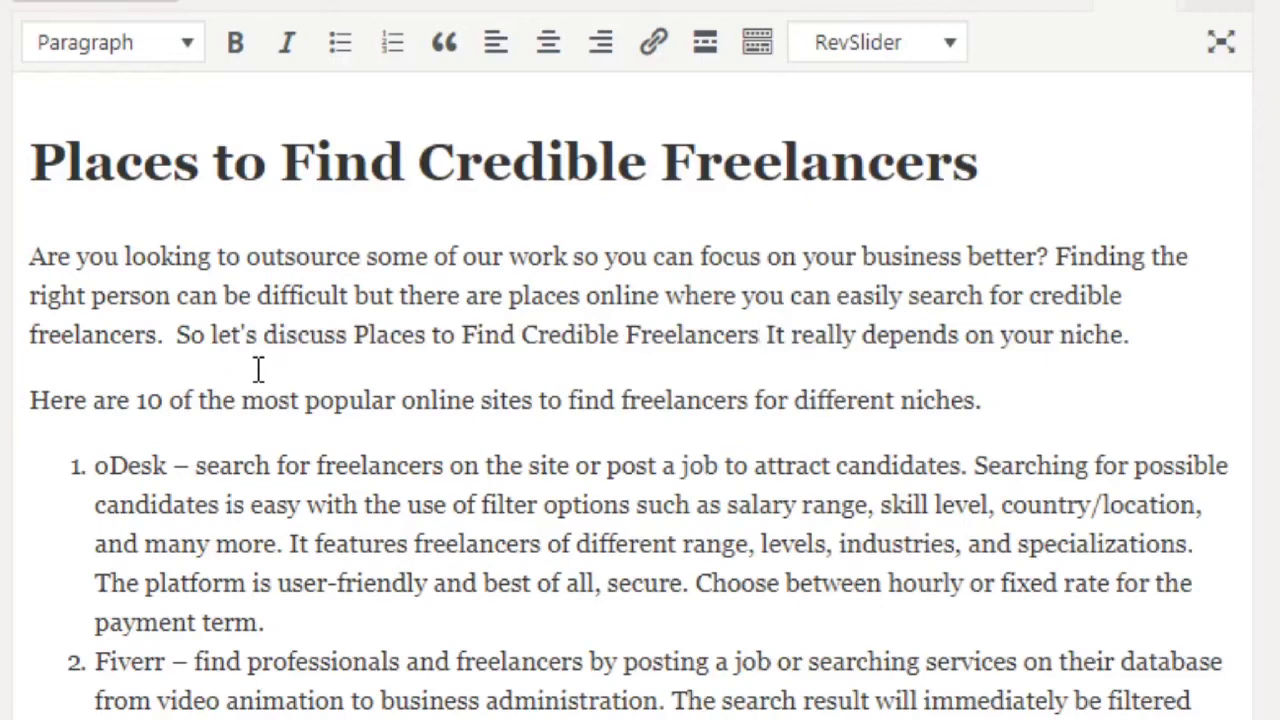
key(ctrl+z)
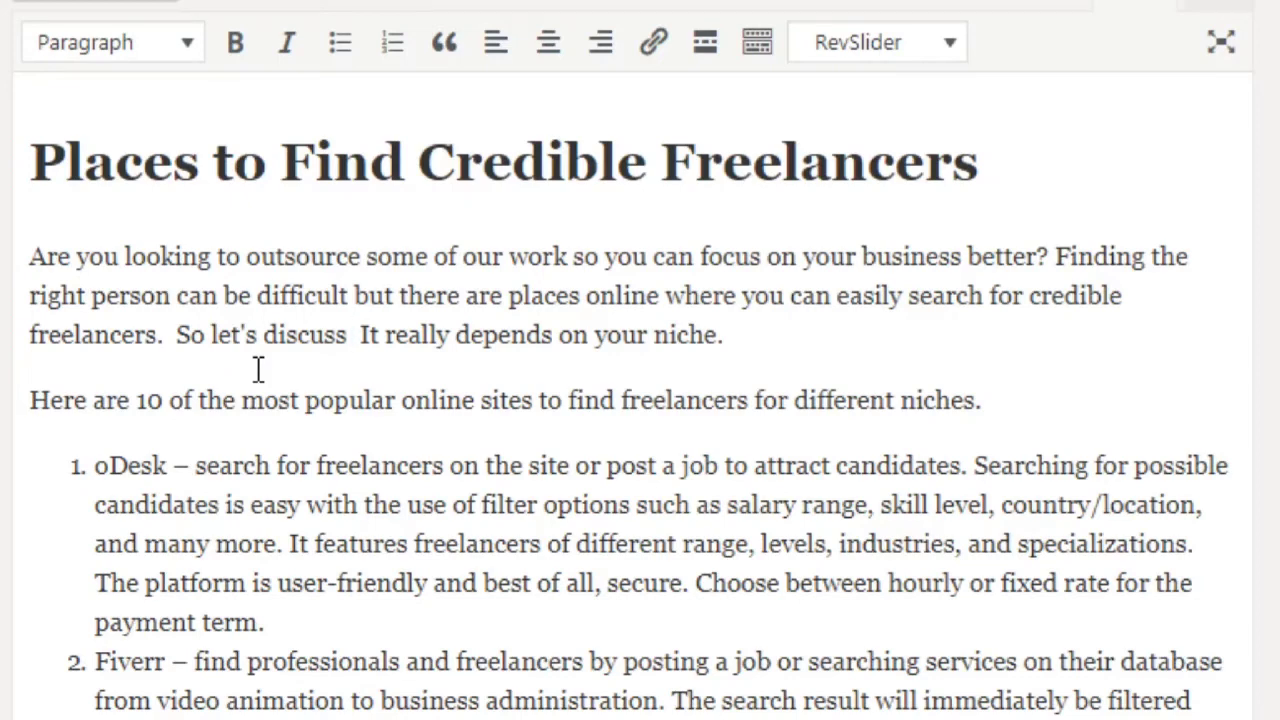
text(places that)
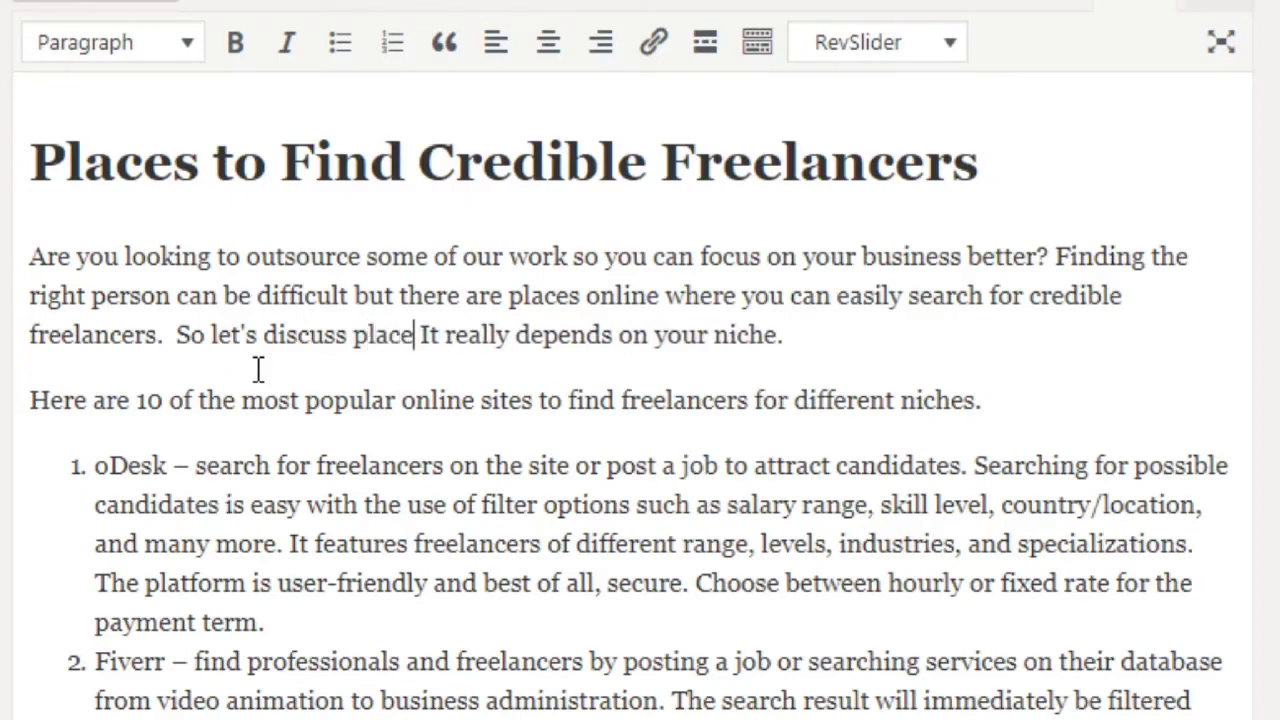
key(BackSpace)
key(BackSpace)
key(BackSpace)
text(o find c)
text(redible )
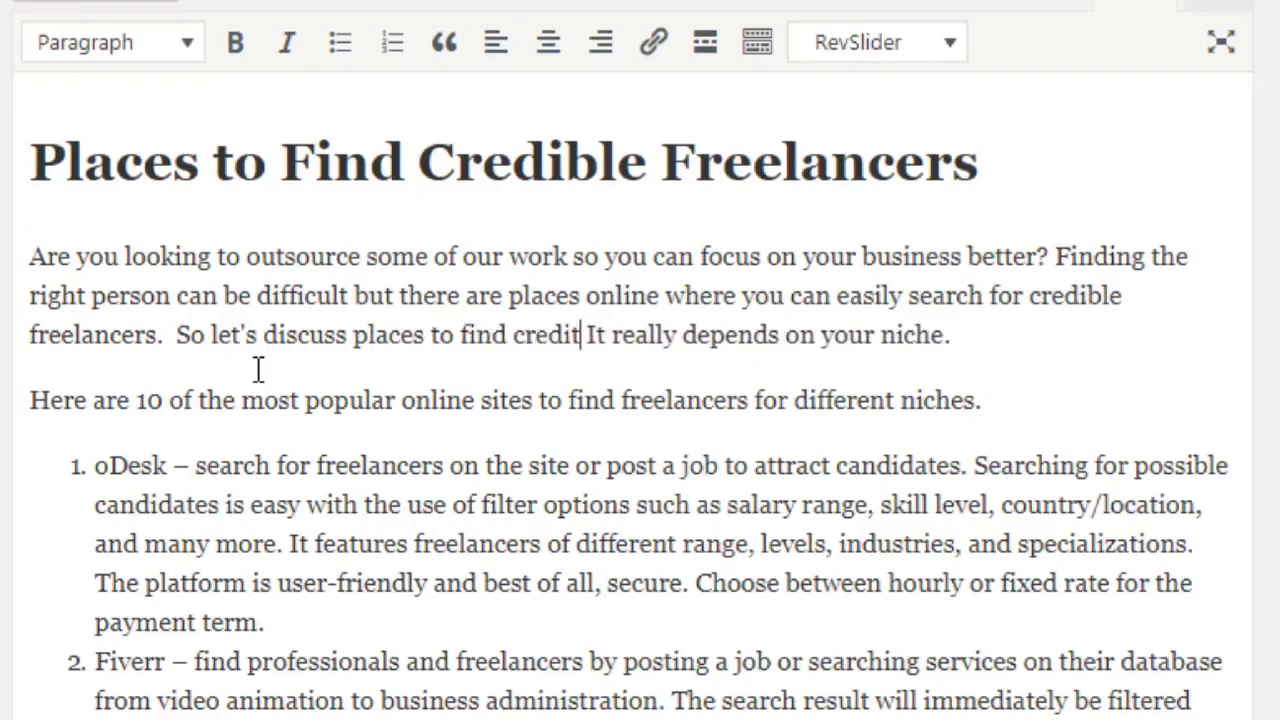
text(freelancers.)
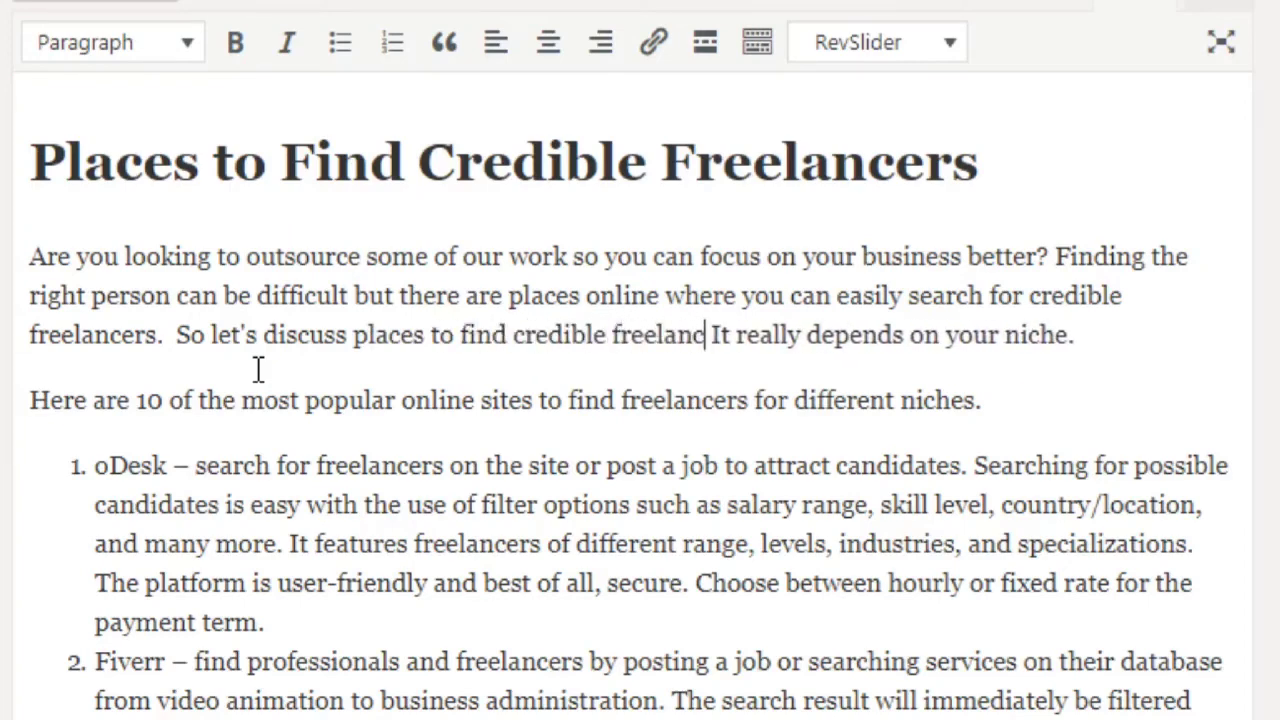
Make the phrase "places to find credible freelancers" in the opening paragraph bold and italic
click(515, 335)
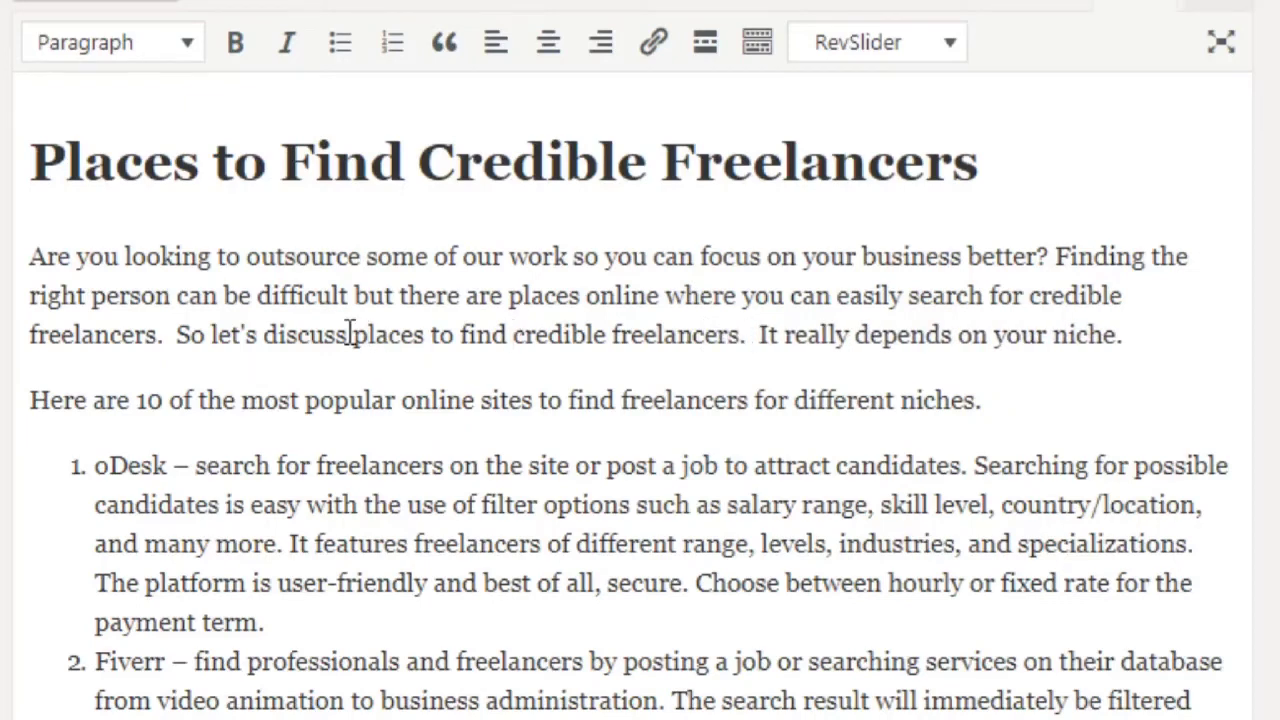
drag(353, 334, 376, 334)
drag(578, 325, 741, 336)
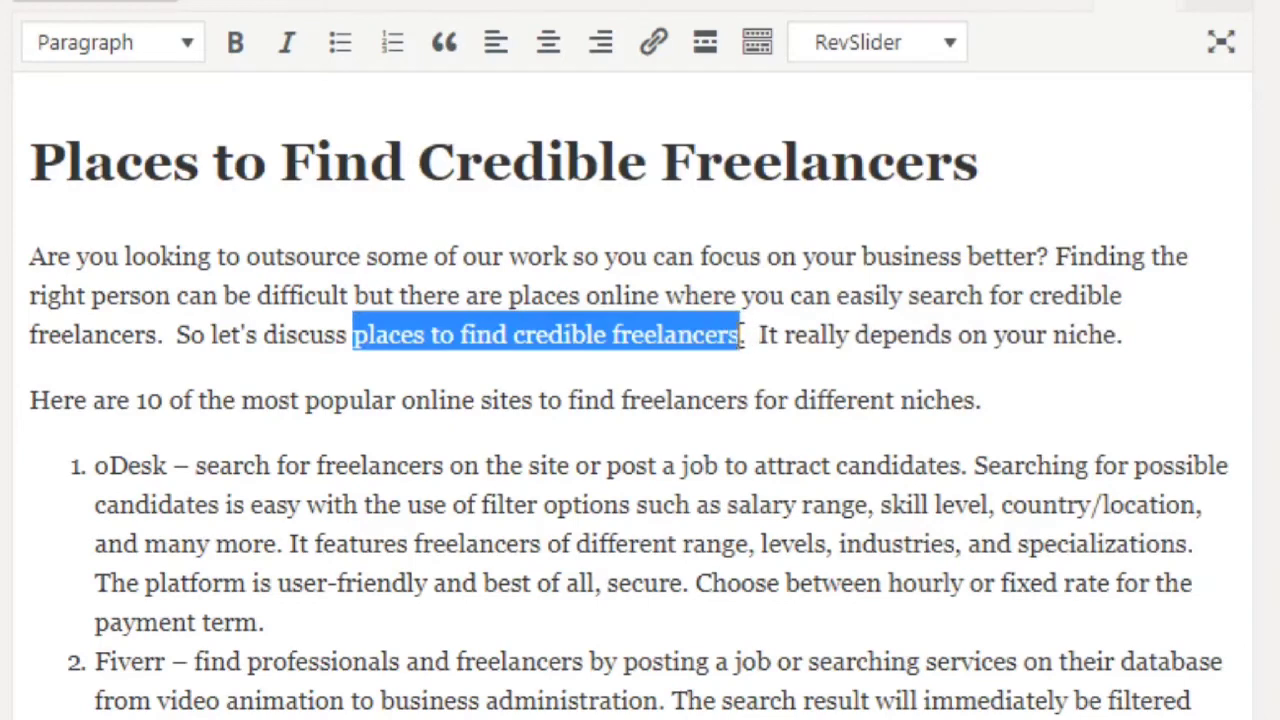
click(287, 42)
click(250, 50)
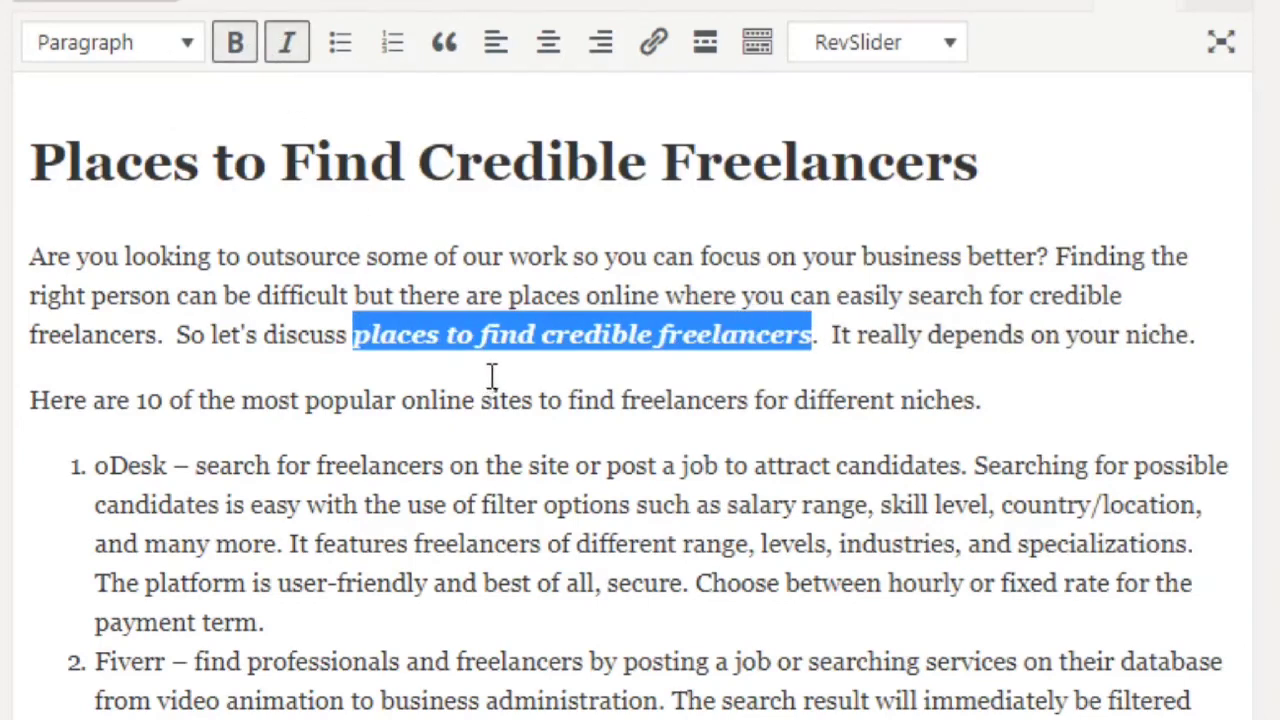
click(763, 257)
Review the post body and its numbered list of sites for further spots to mention the keyword phrase
scroll(827, 300, down, 1)
scroll(771, 265, up, 1)
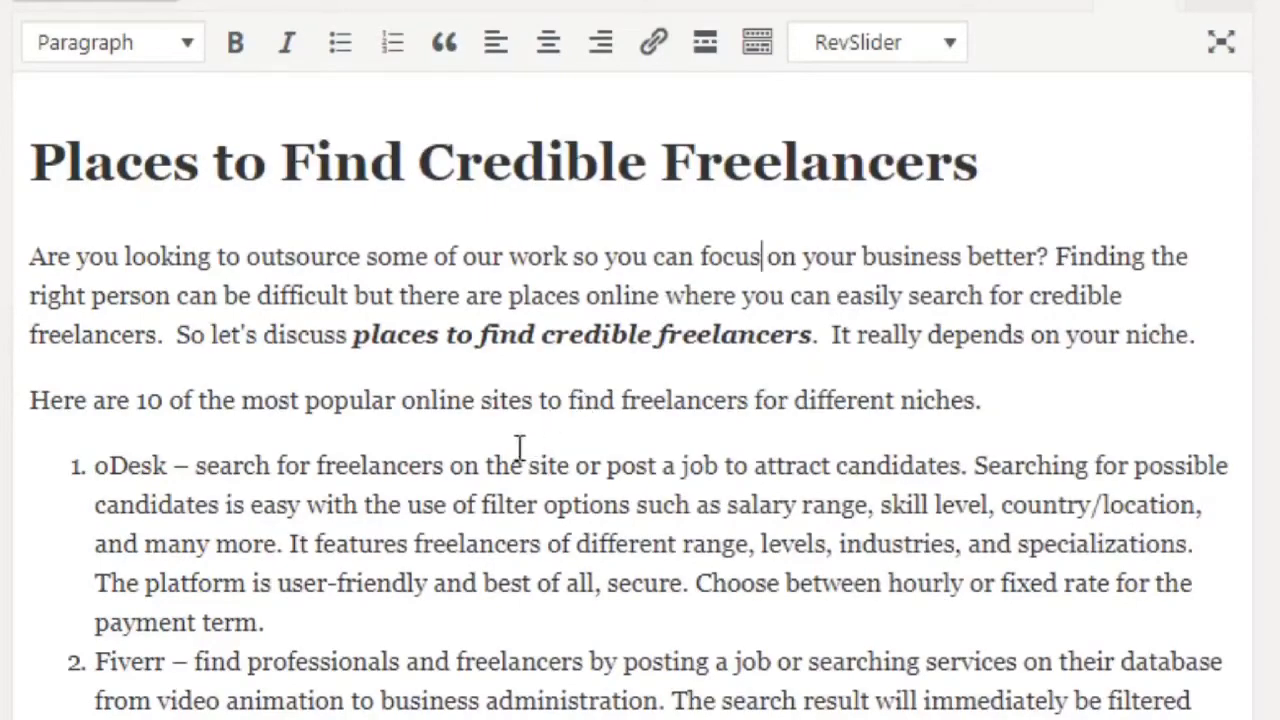
scroll(494, 449, down, 6)
scroll(494, 448, down, 8)
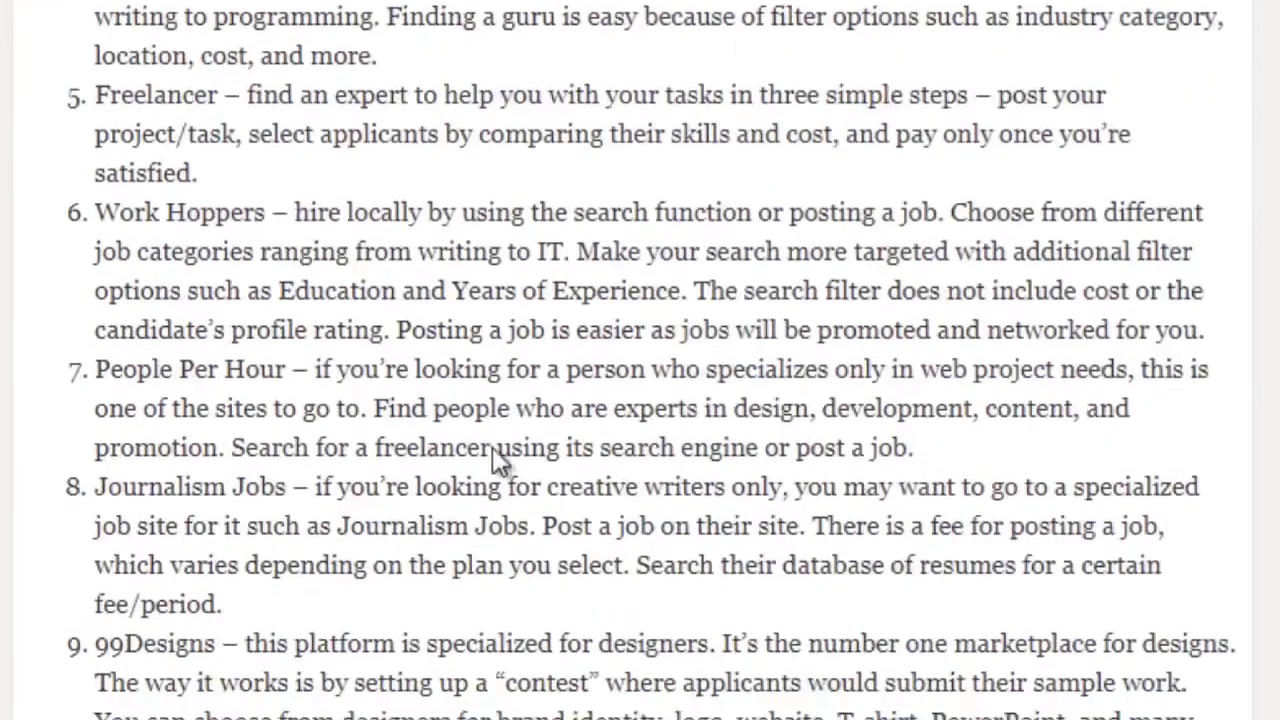
scroll(492, 447, up, 4)
scroll(494, 449, up, 10)
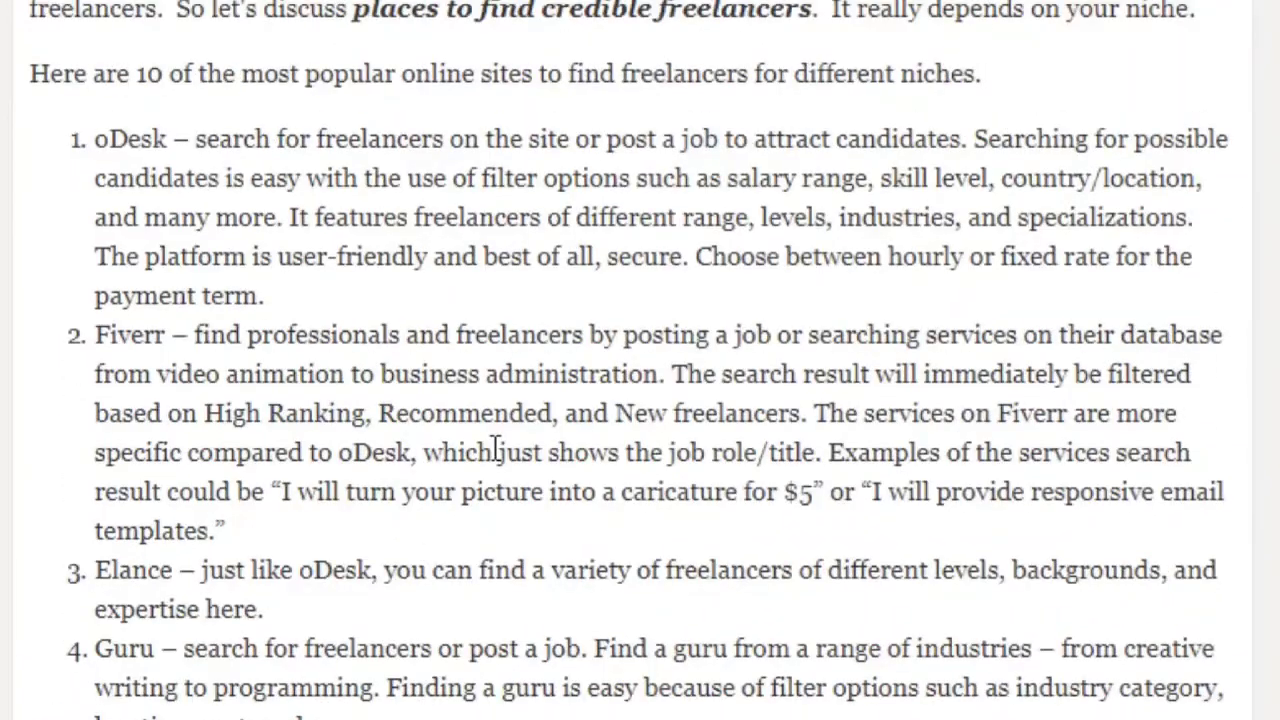
scroll(494, 449, up, 4)
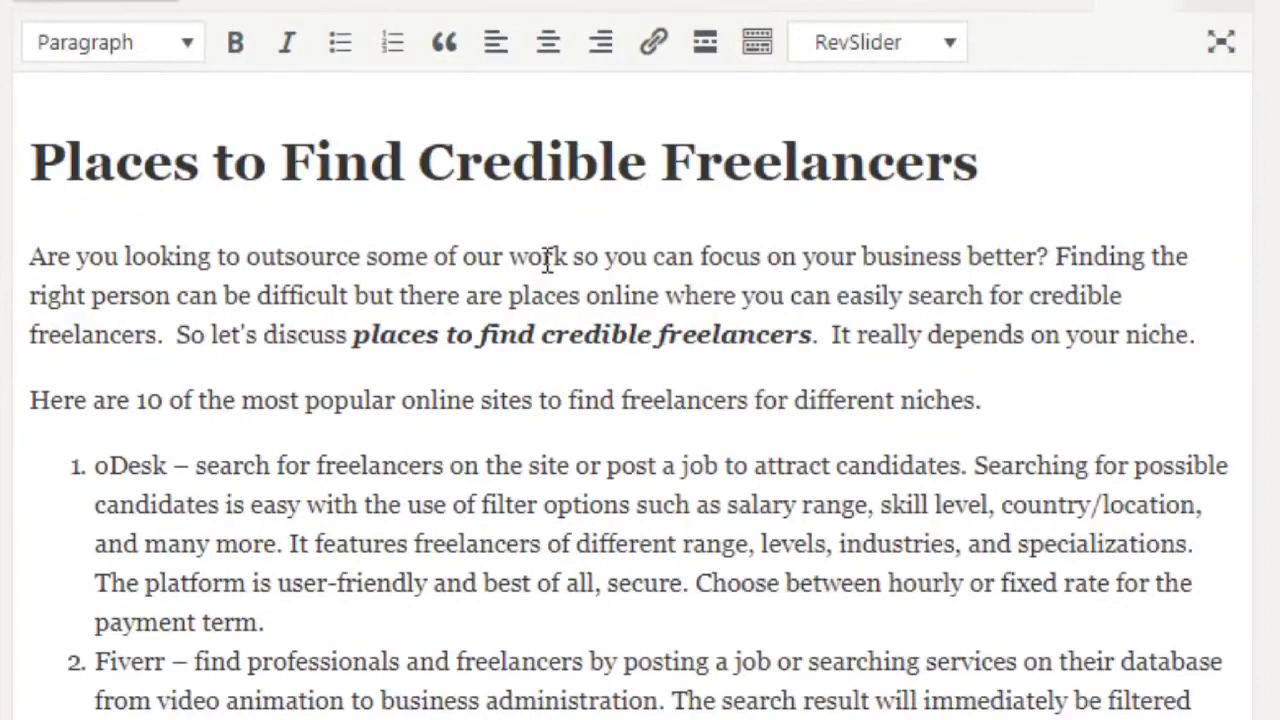
click(512, 336)
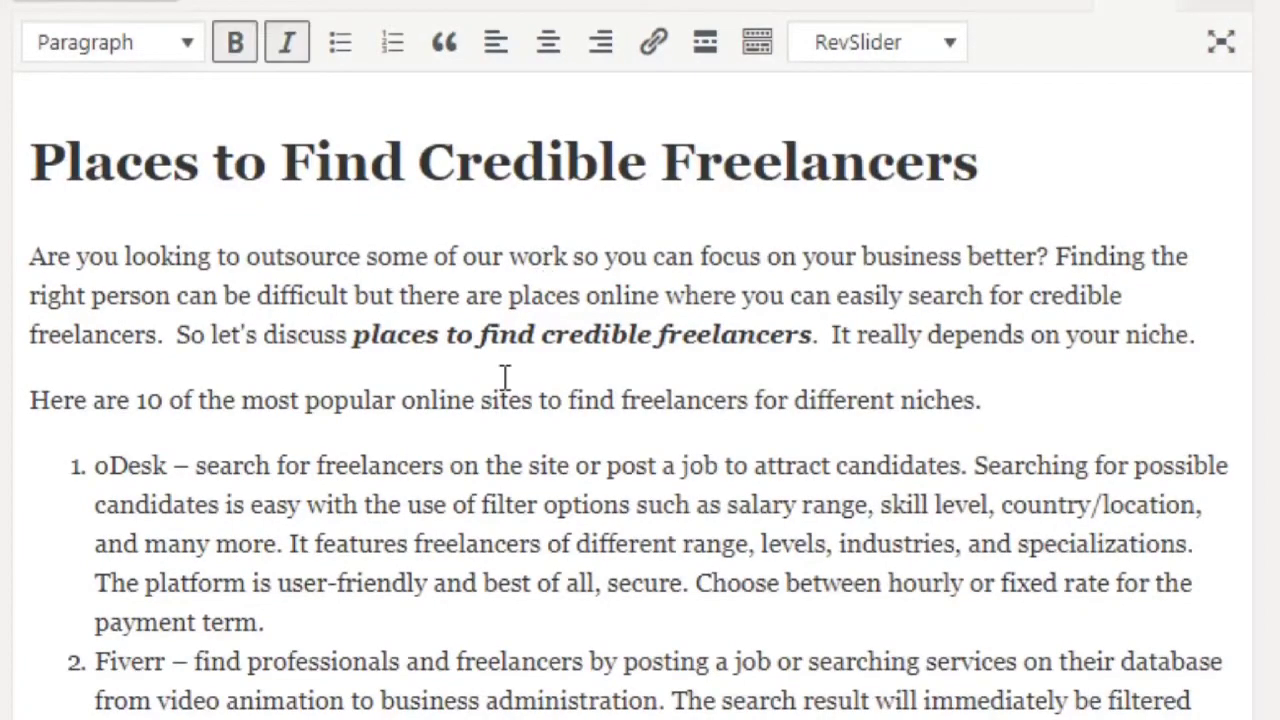
scroll(491, 466, down, 6)
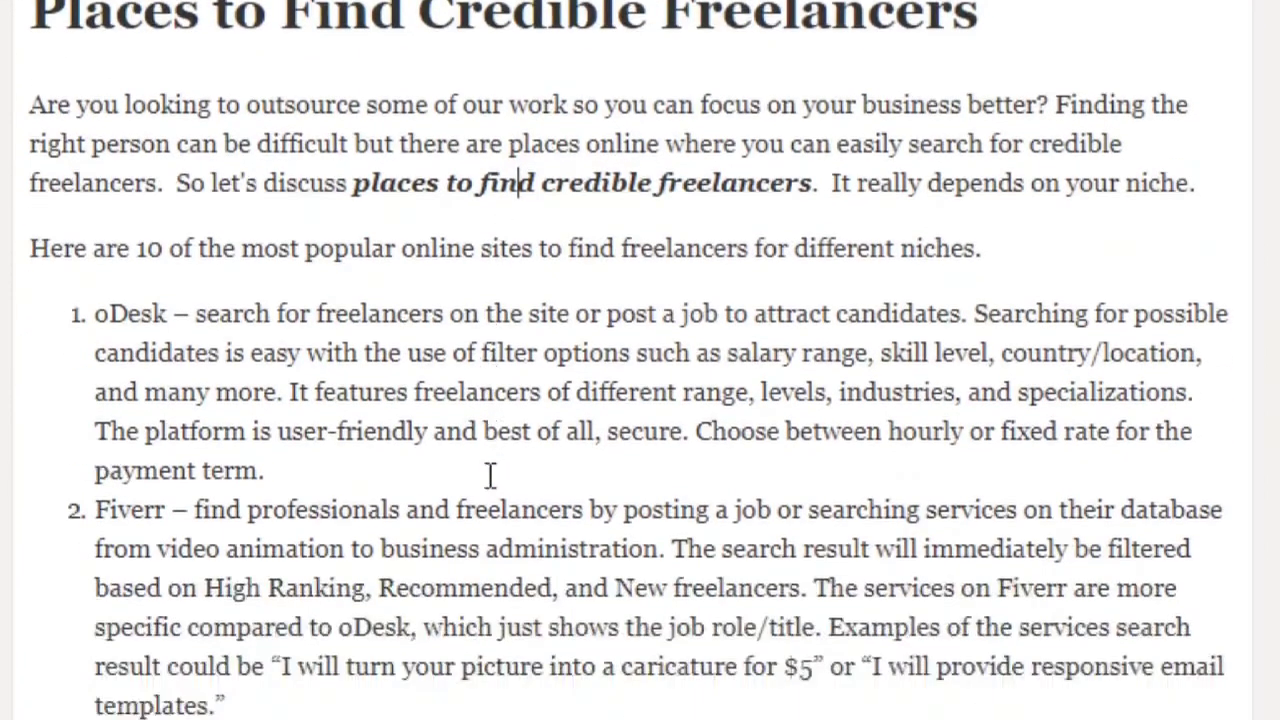
scroll(498, 440, up, 2)
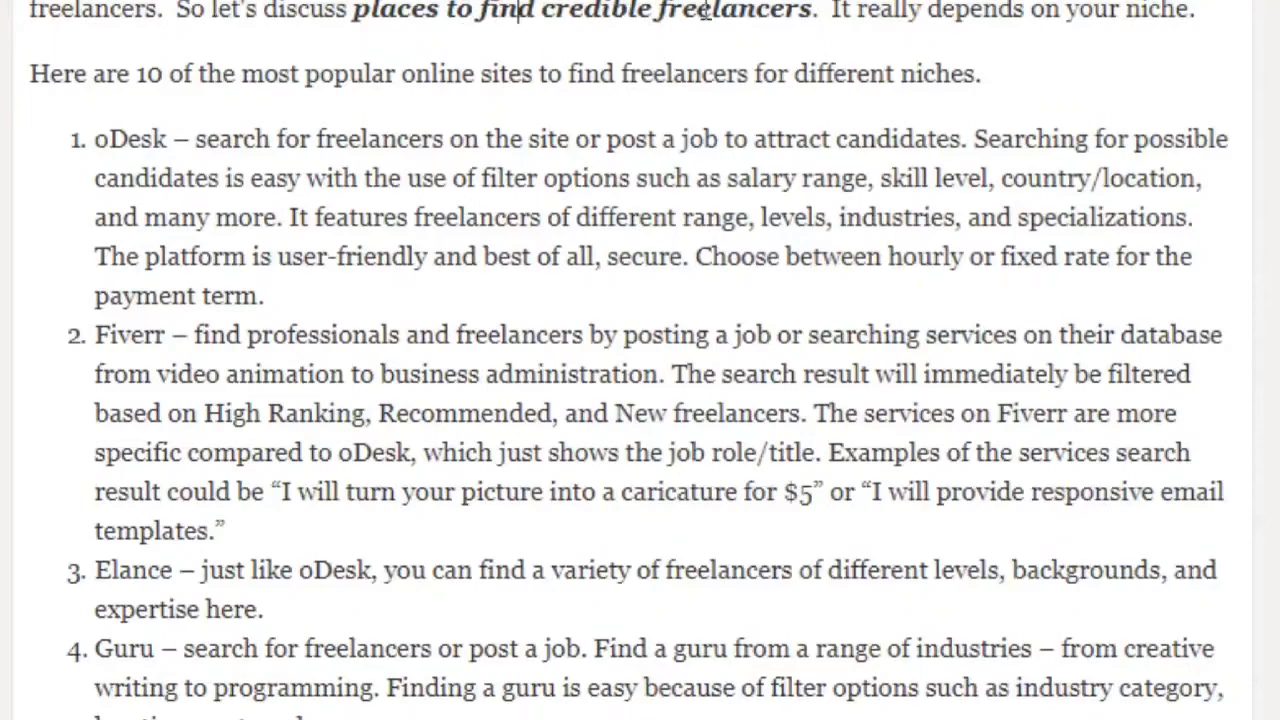
Insert "this is a good place to find great freelancers." at the start of the Fiverr description in the numbered list
scroll(490, 270, down, 3)
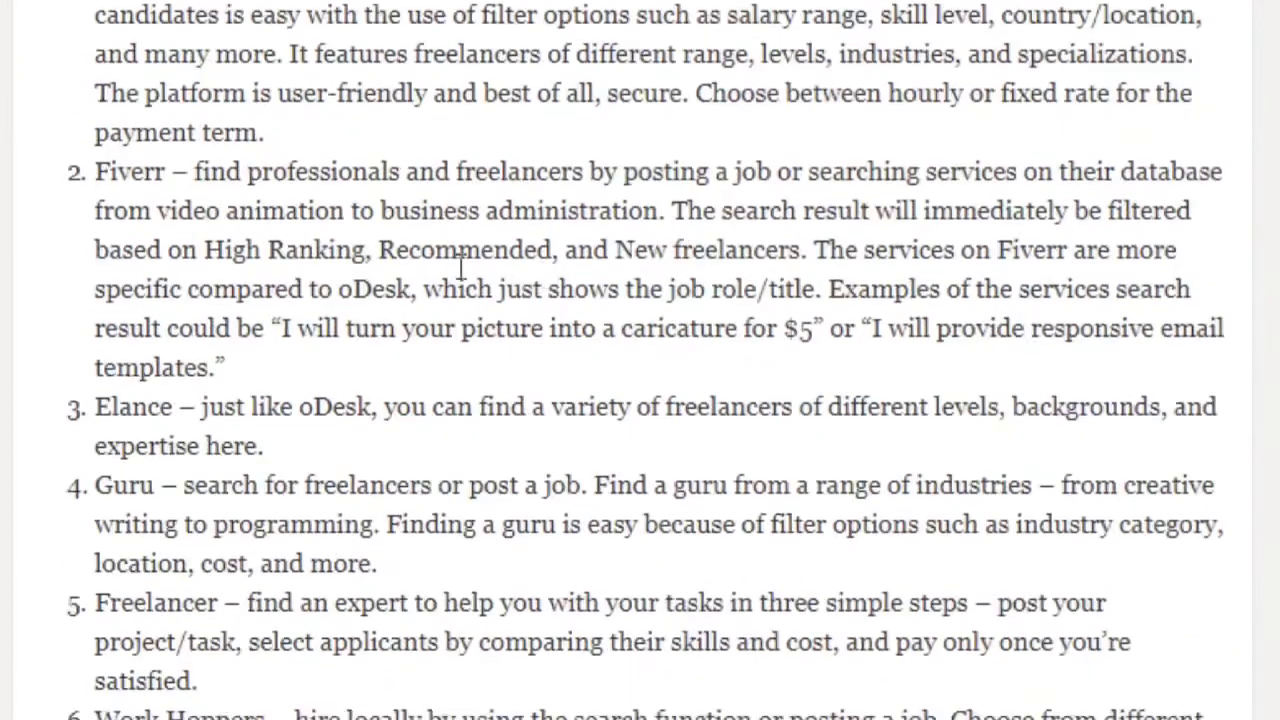
scroll(130, 160, down, 2)
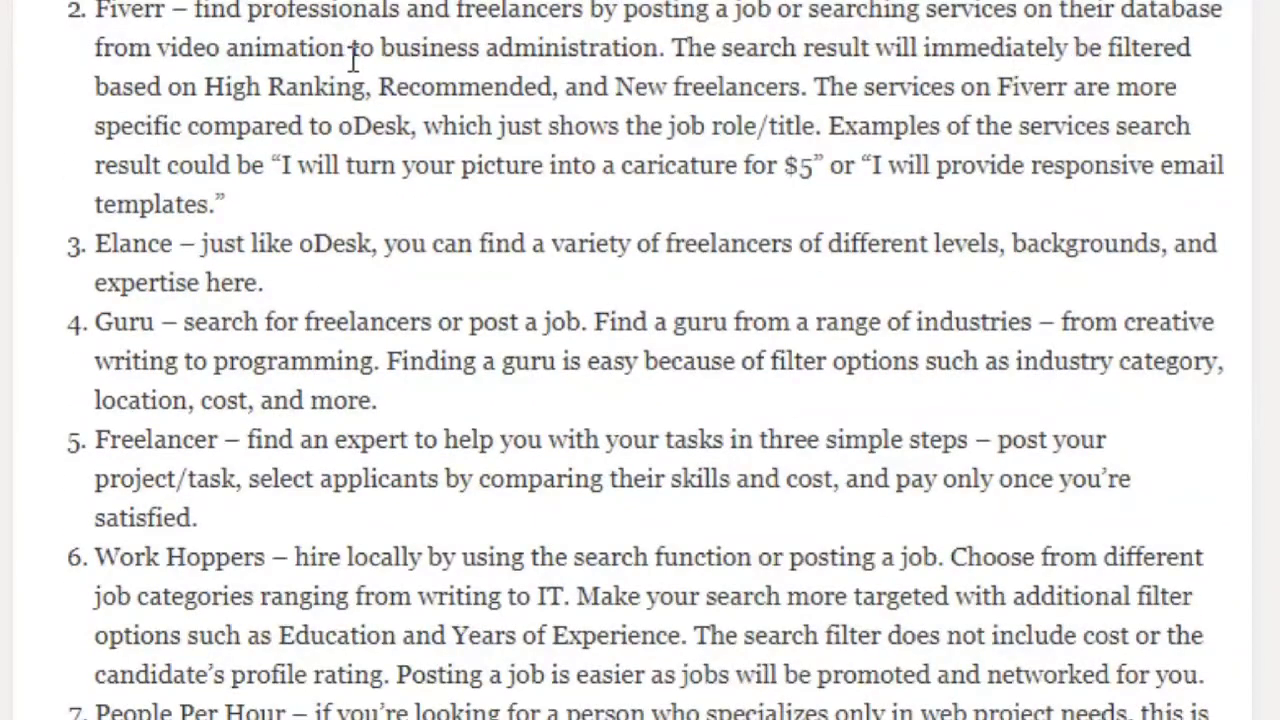
text(this is a good )
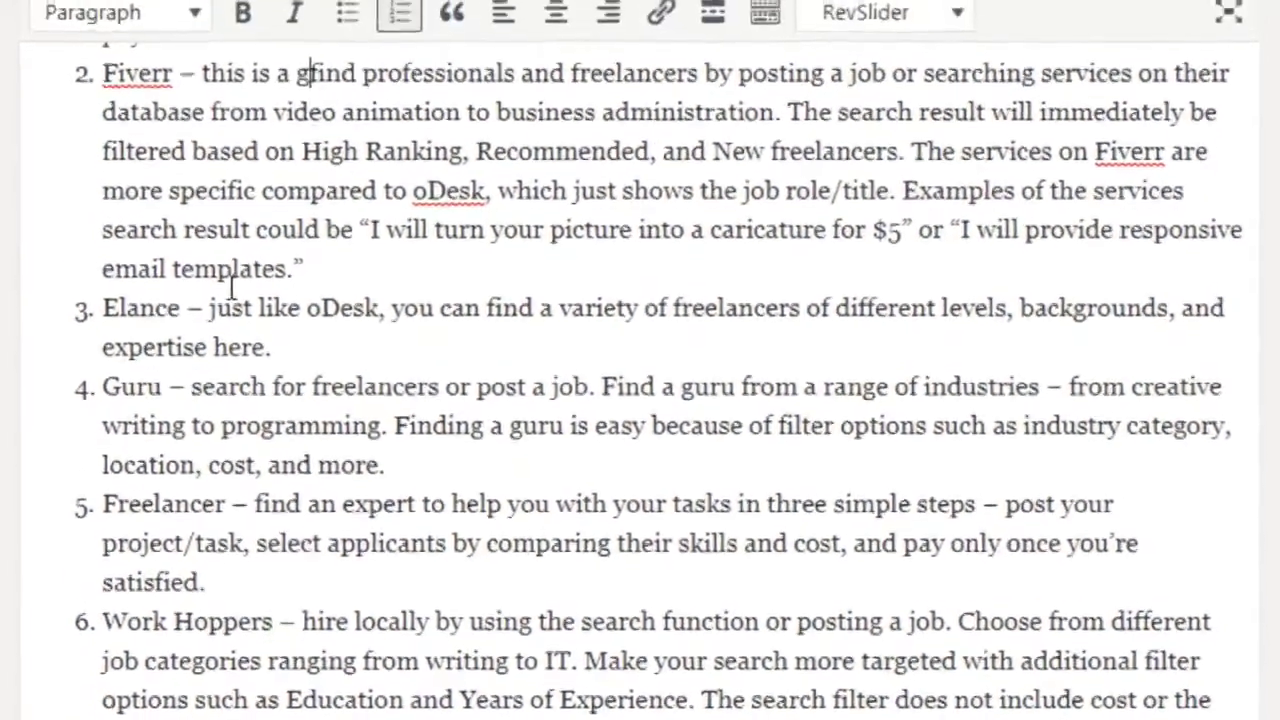
text(place to find )
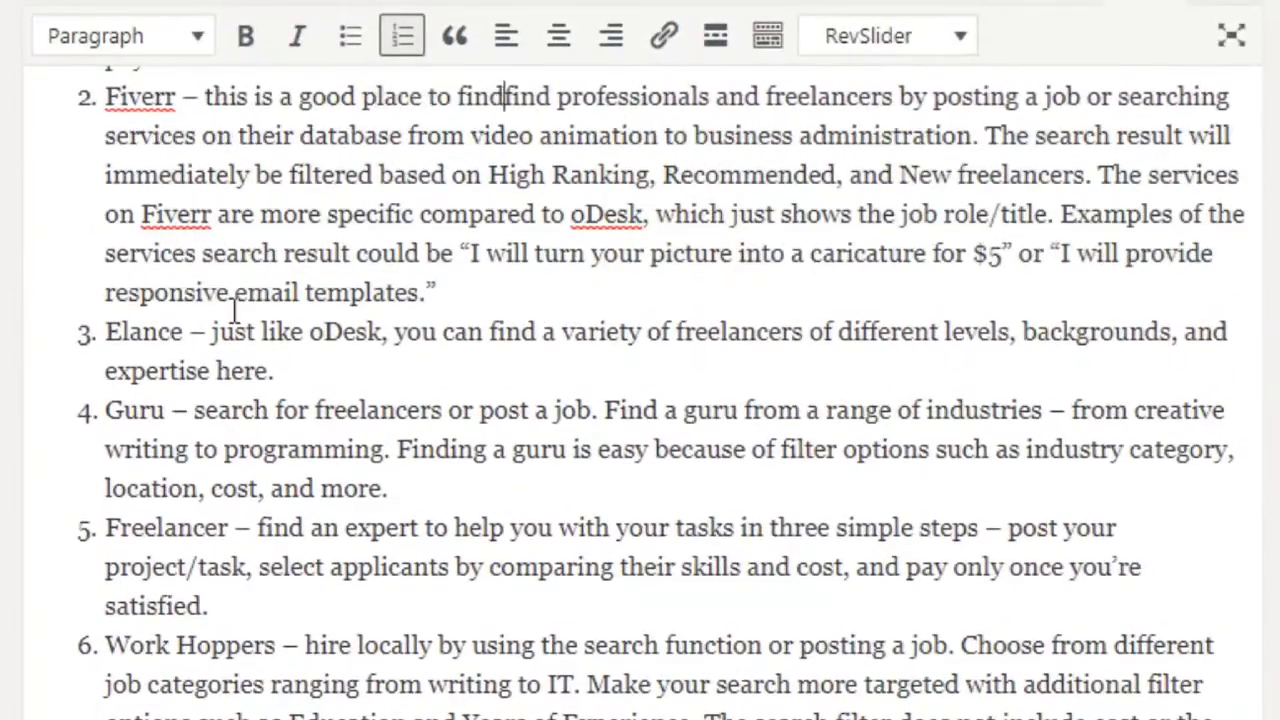
text(great freelancers.)
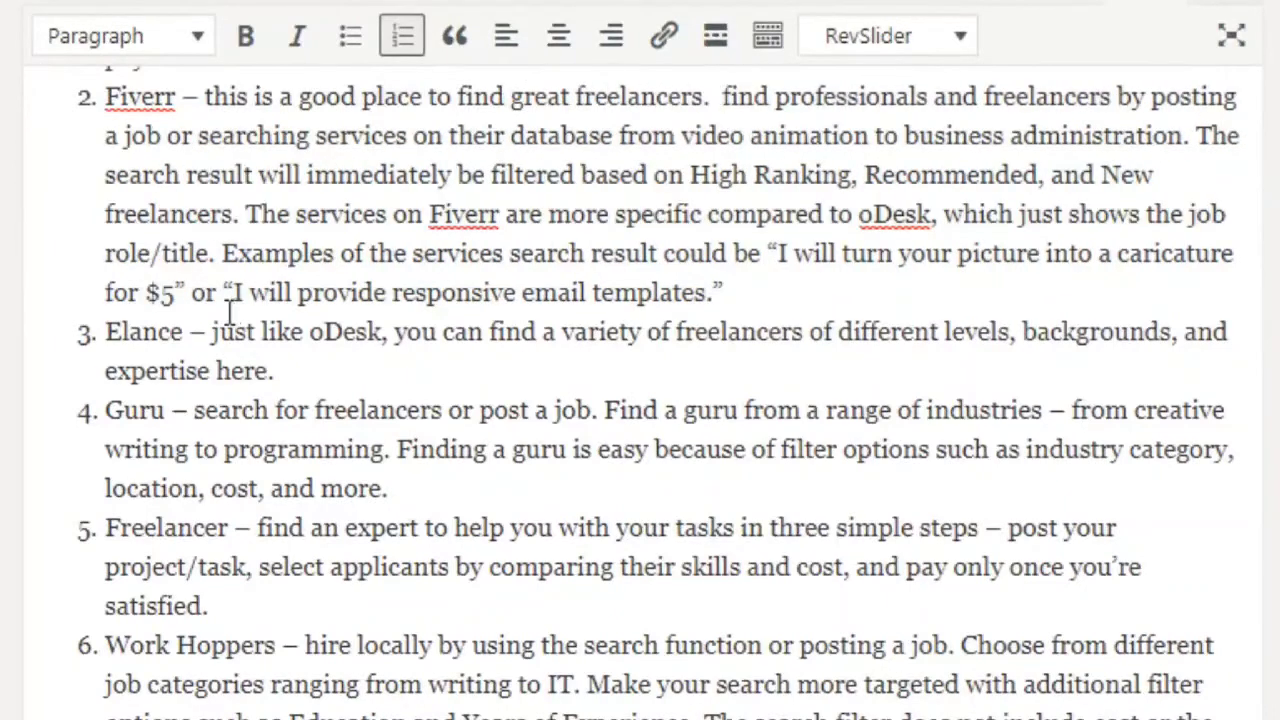
Replace the word "great" with "hard working" in the first sentence of the Fiverr entry
scroll(269, 263, up, 2)
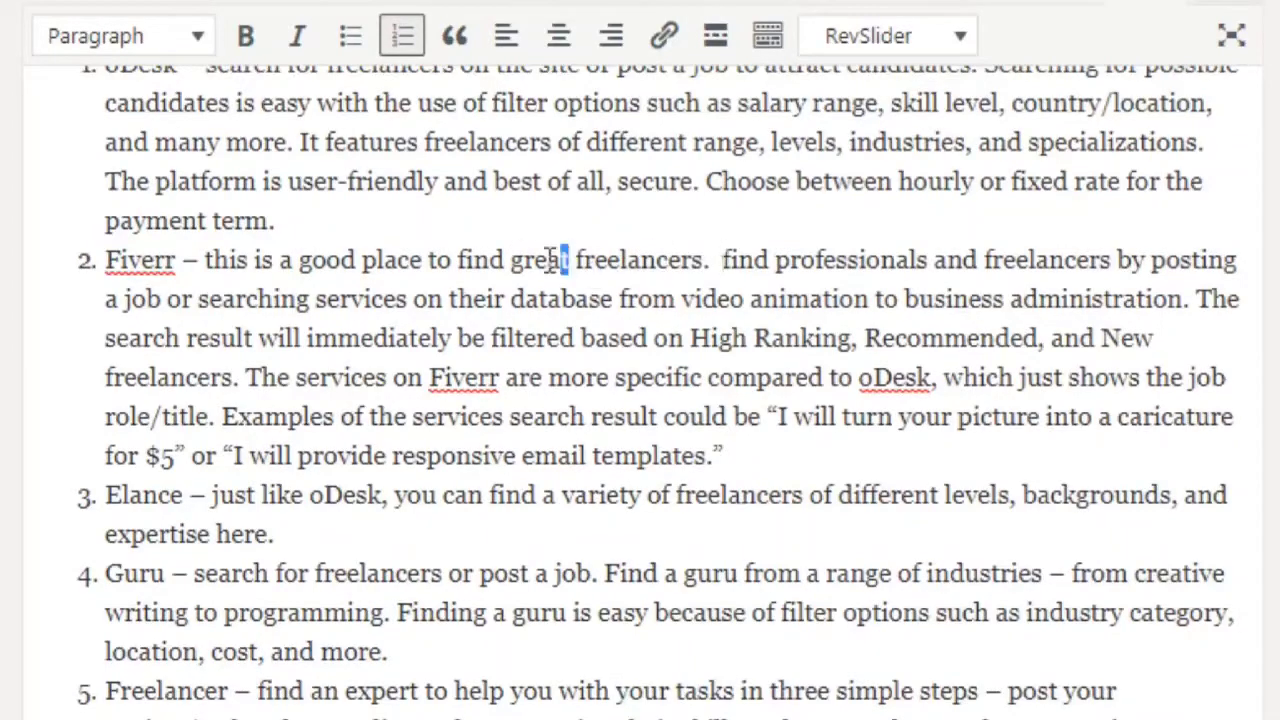
drag(568, 260, 509, 260)
text(hard working)
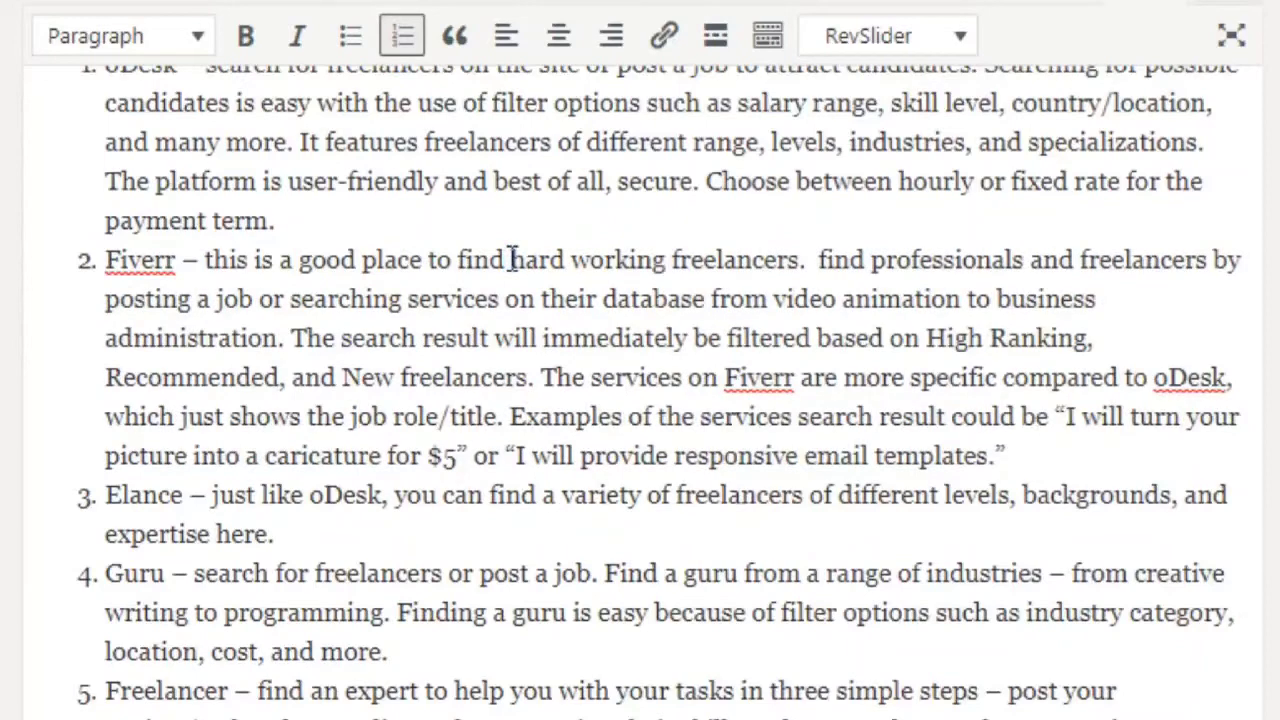
Capitalize "find" as "Find" at the start of the second sentence in the Fiverr entry
click(818, 260)
key(Delete)
text(F)
key(BackSpace)
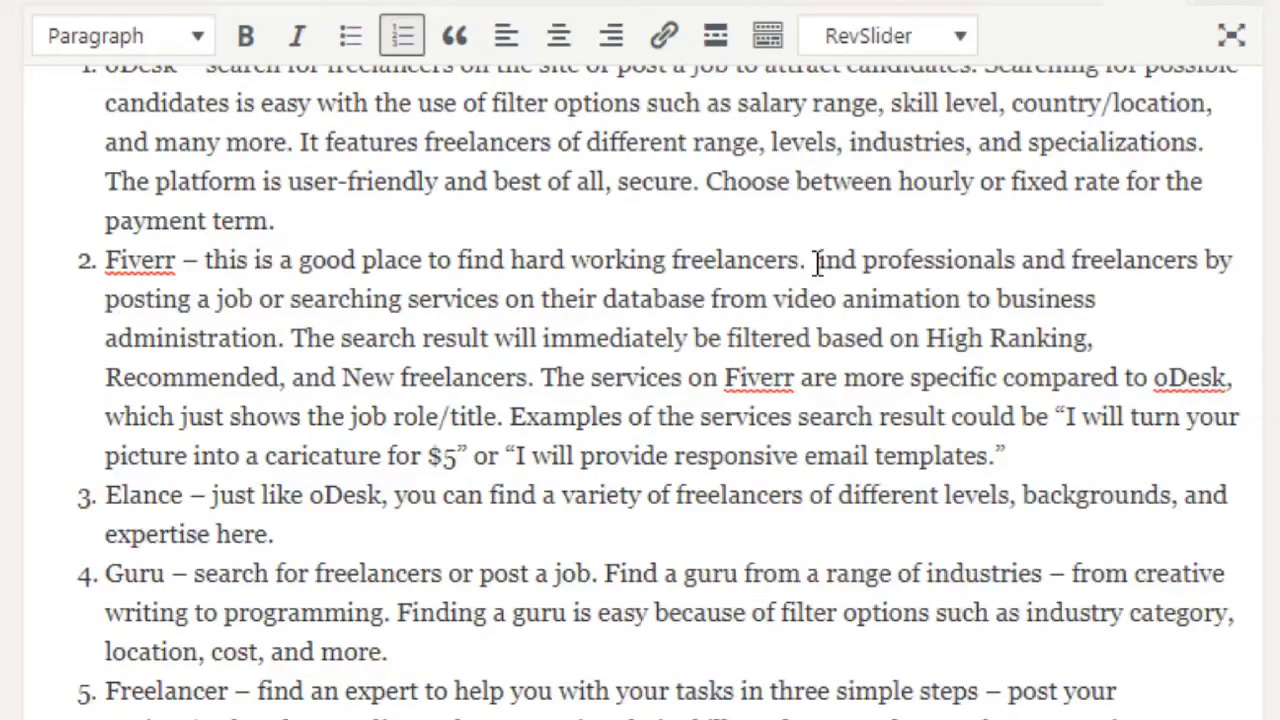
text(F)
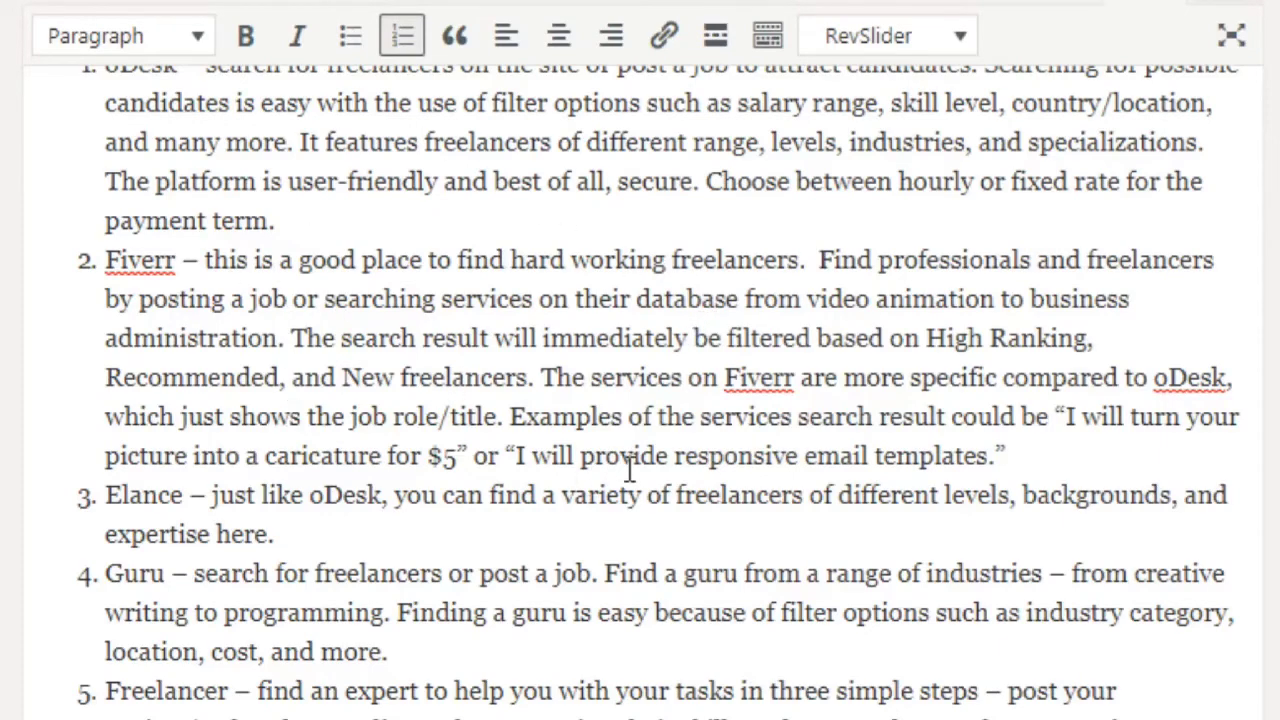
Review the post body, the numbered list of sites and the post's tags for further keyword placement
scroll(629, 468, down, 1)
scroll(629, 468, down, 7)
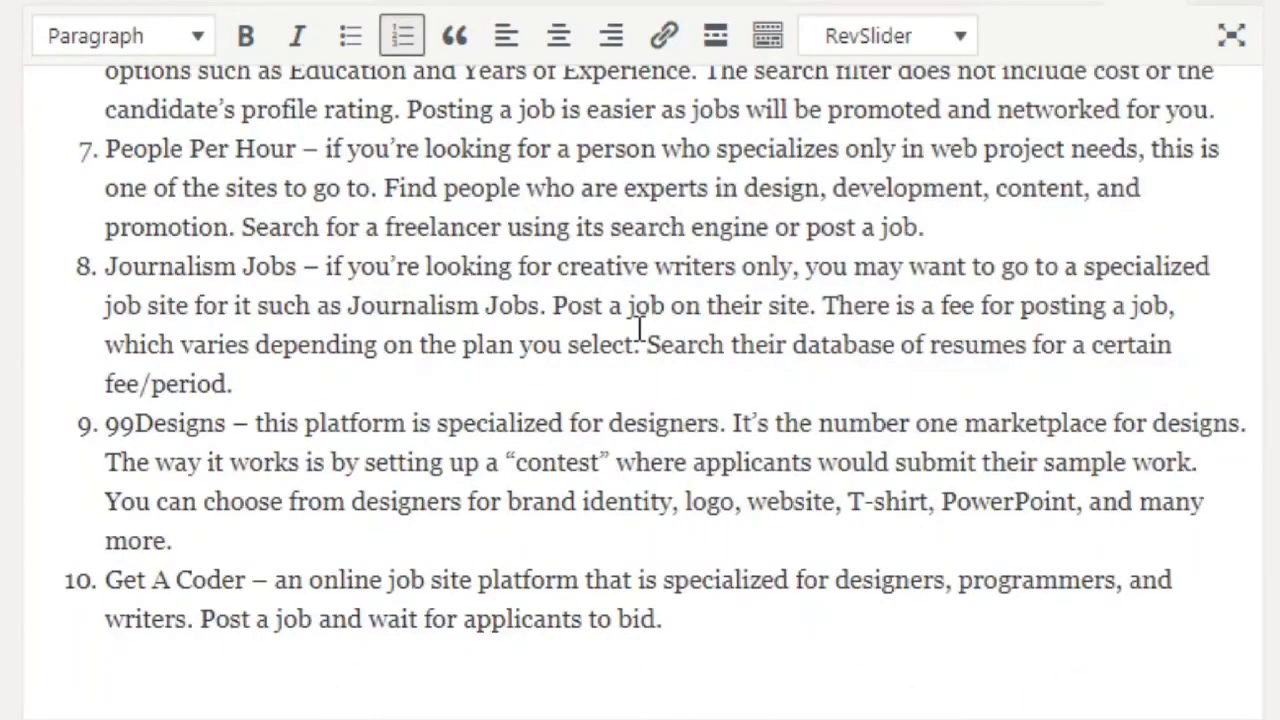
scroll(640, 330, up, 10)
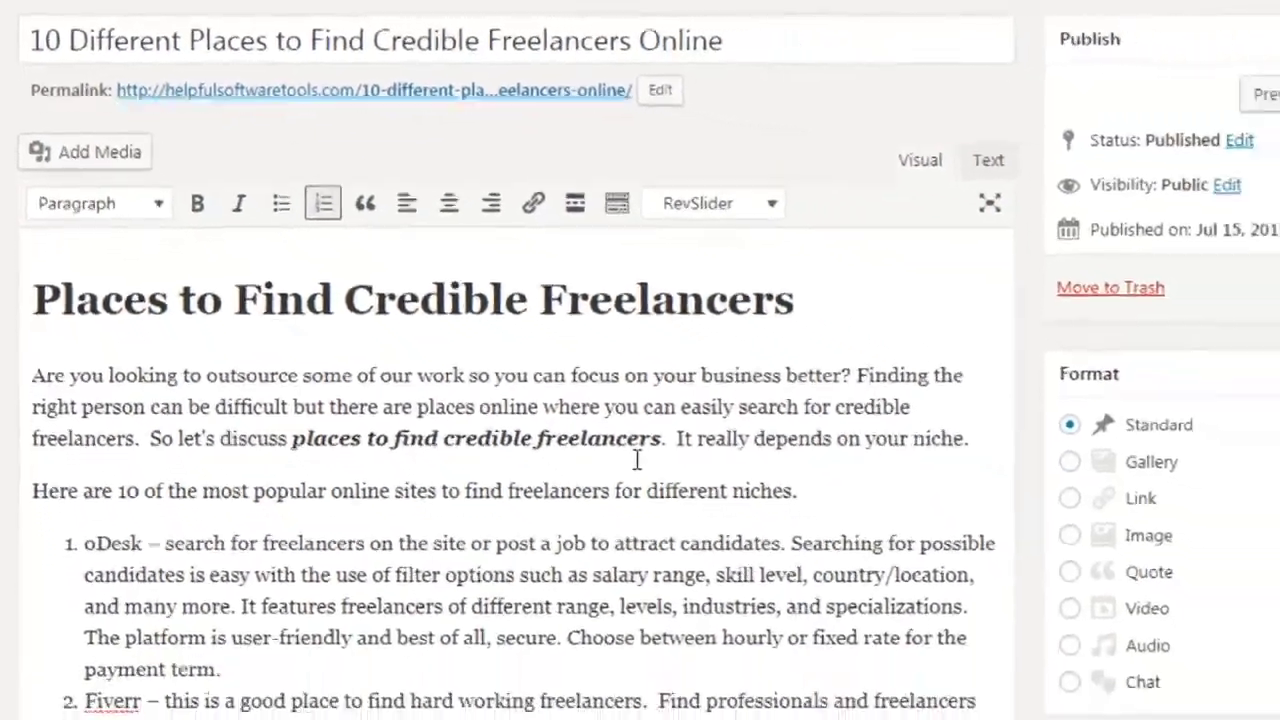
scroll(640, 480, down, 10)
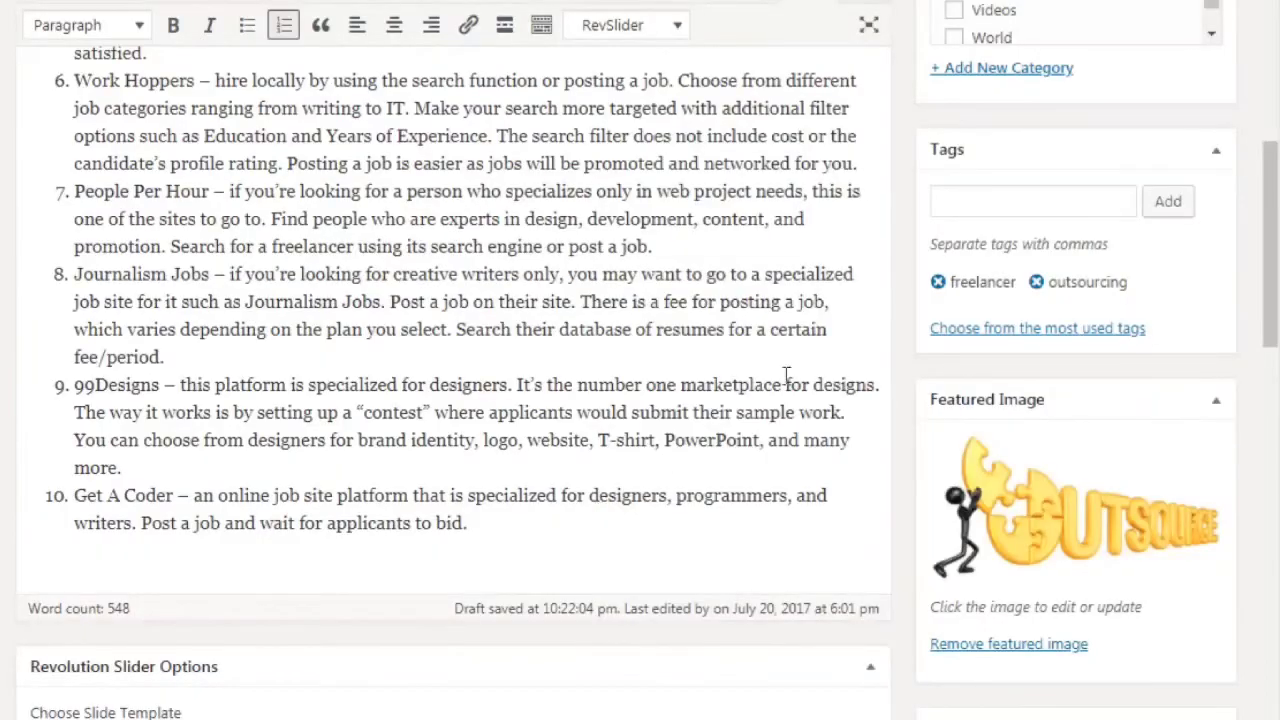
click(1023, 206)
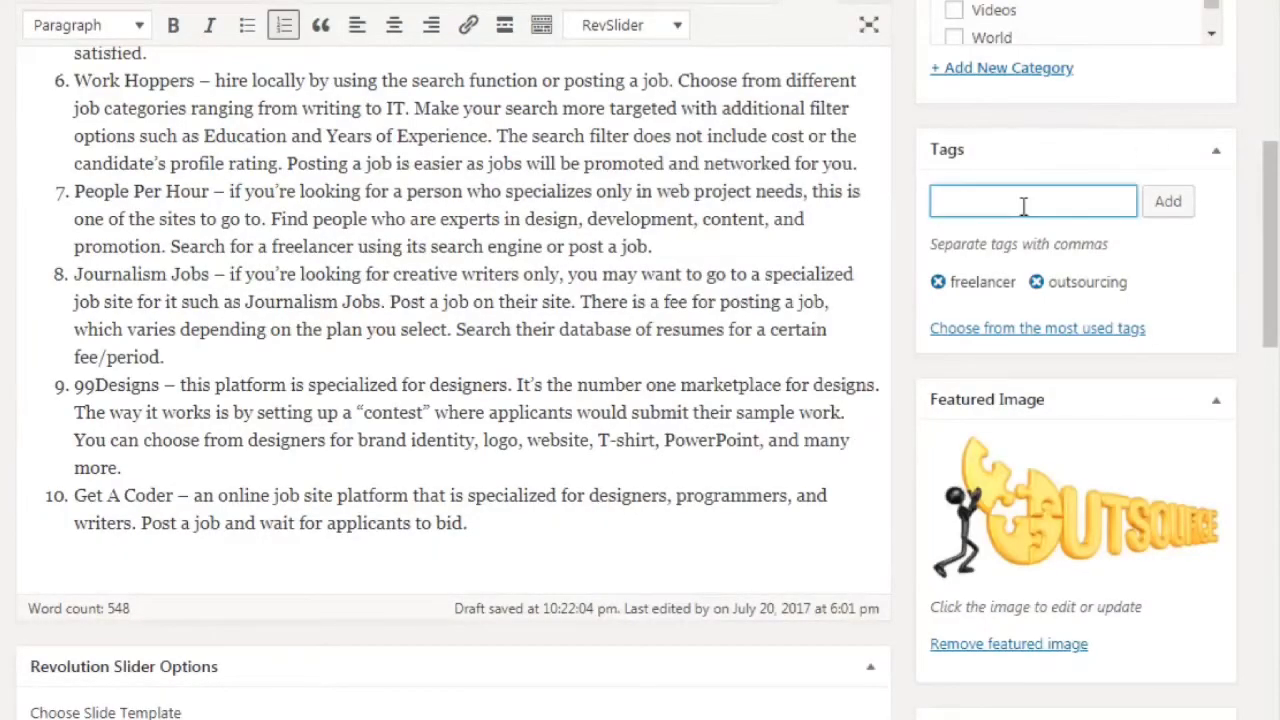
scroll(544, 317, up, 4)
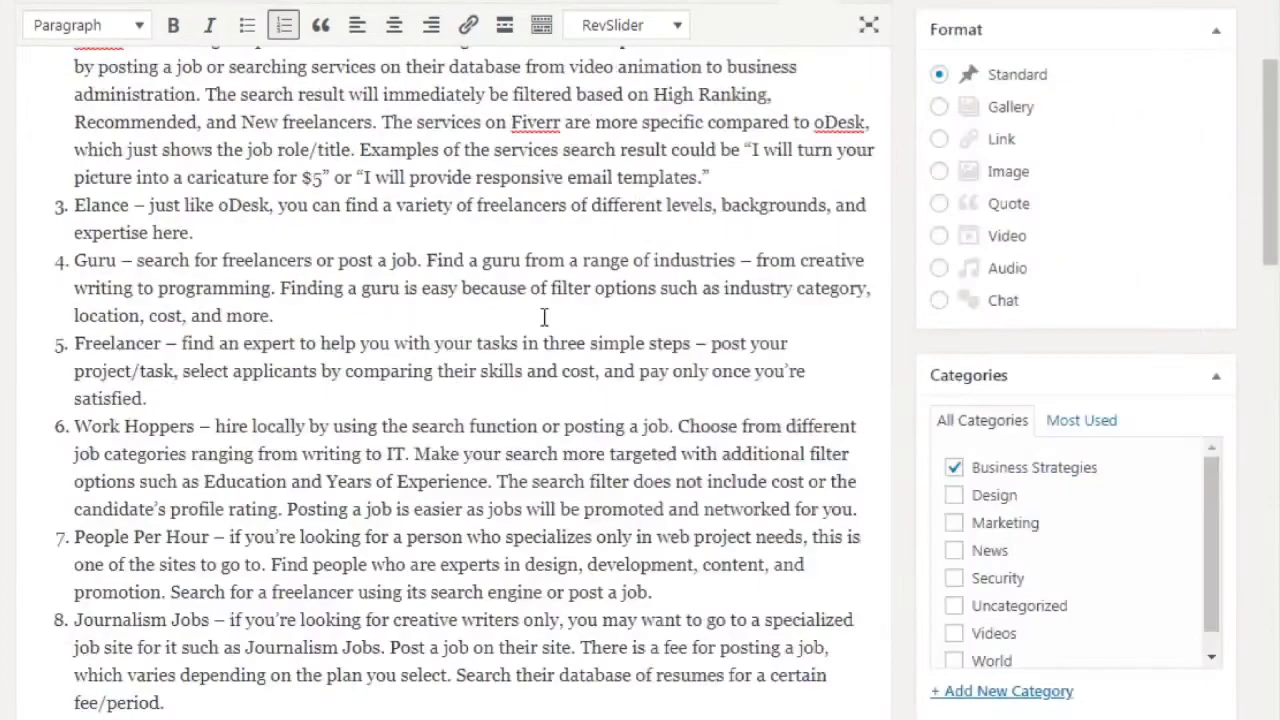
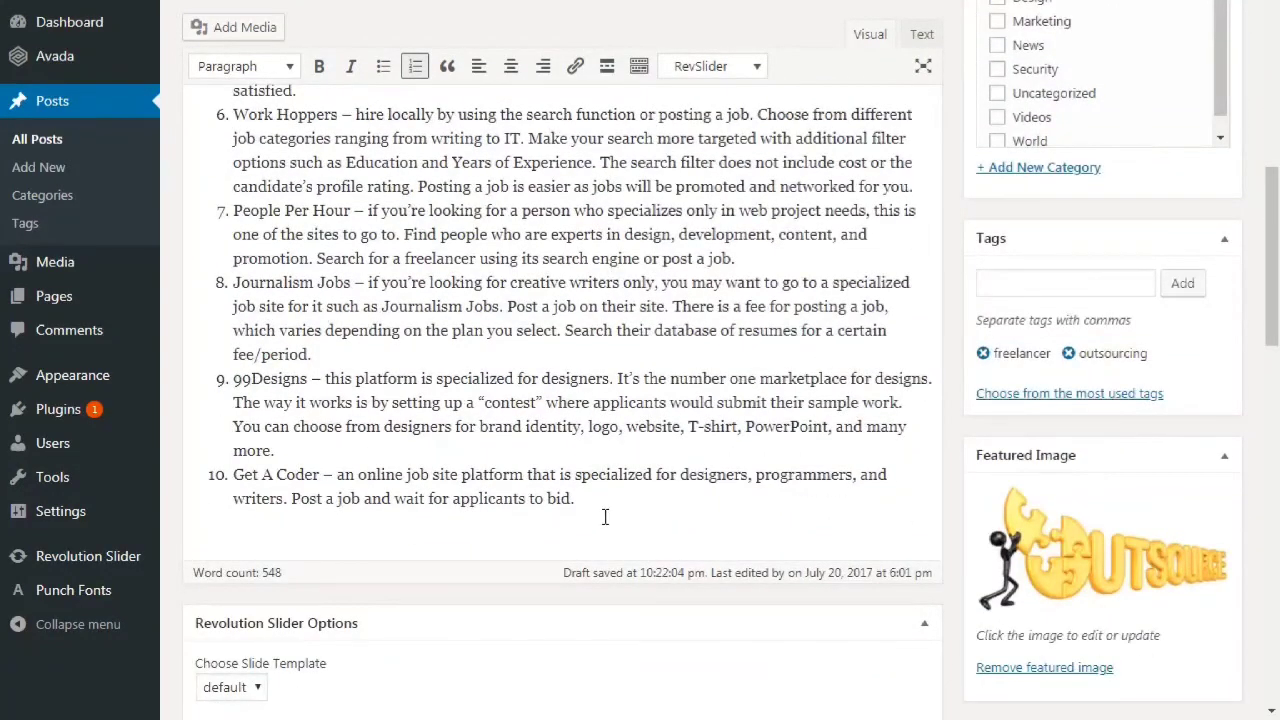
Add an empty paragraph after the introductory paragraph that ends with "It really depends on your niche."
scroll(605, 509, up, 10)
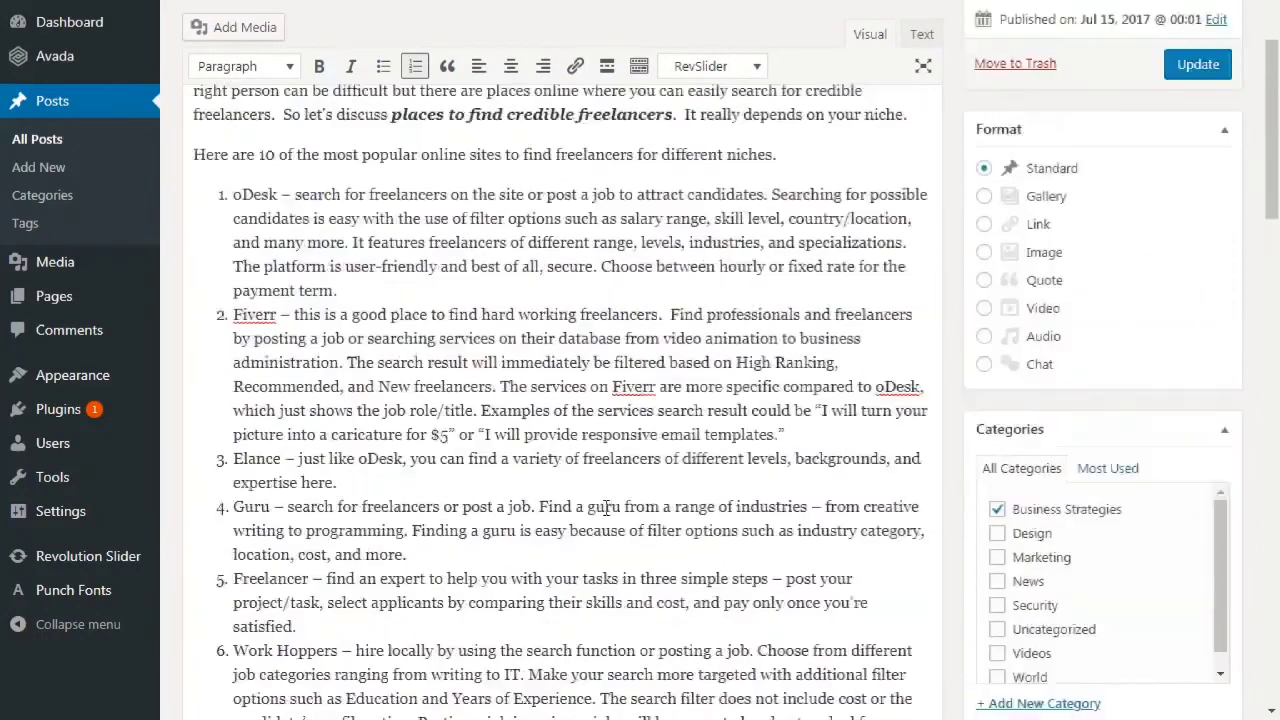
scroll(480, 405, down, 1)
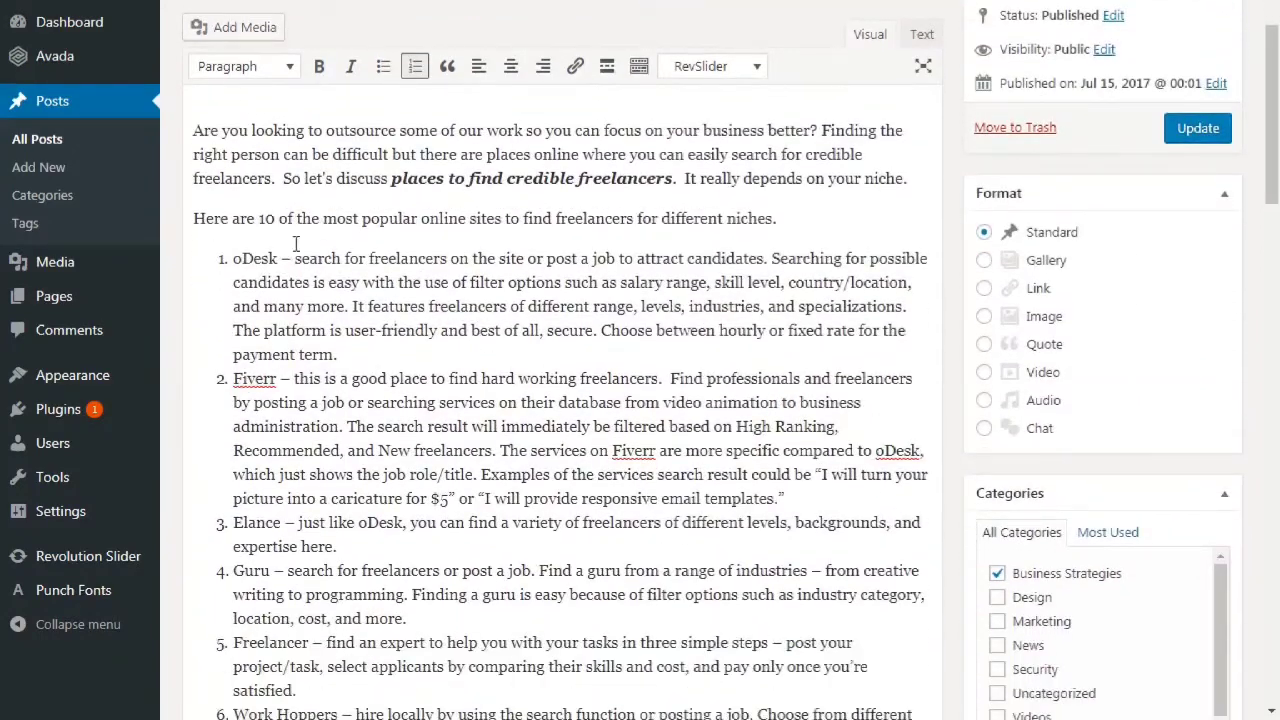
scroll(552, 245, up, 2)
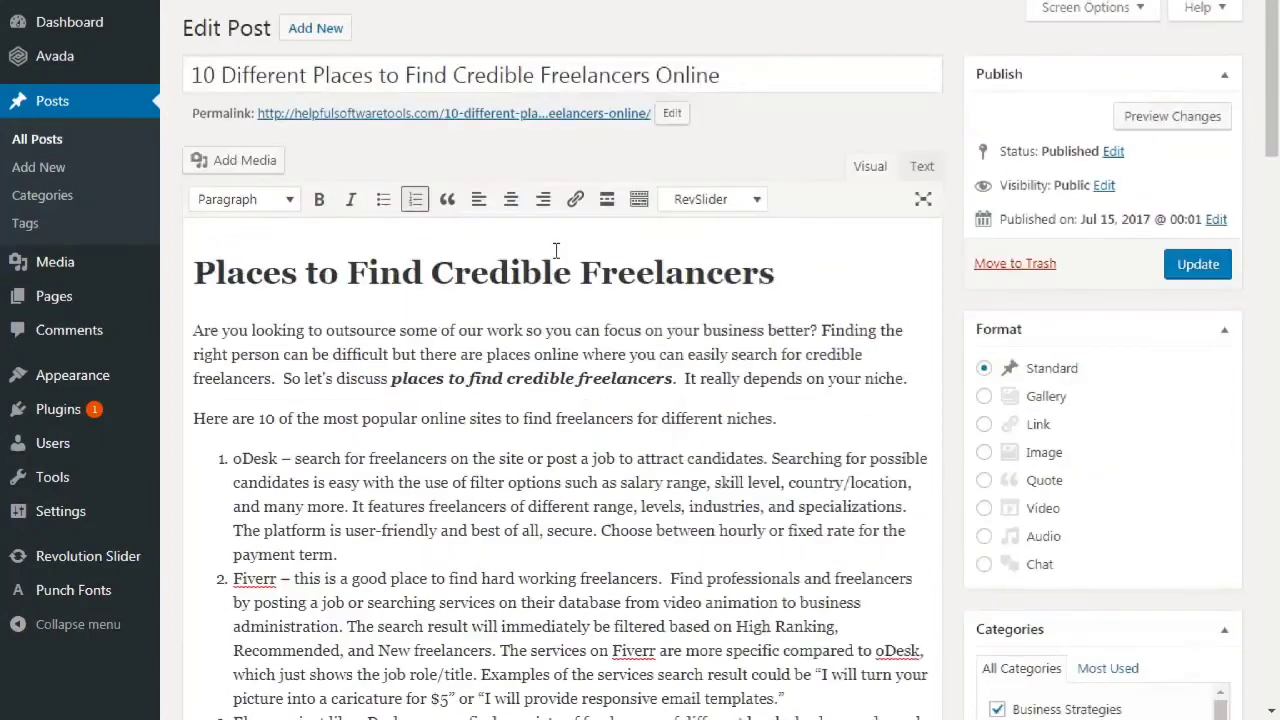
scroll(640, 300, down, 1)
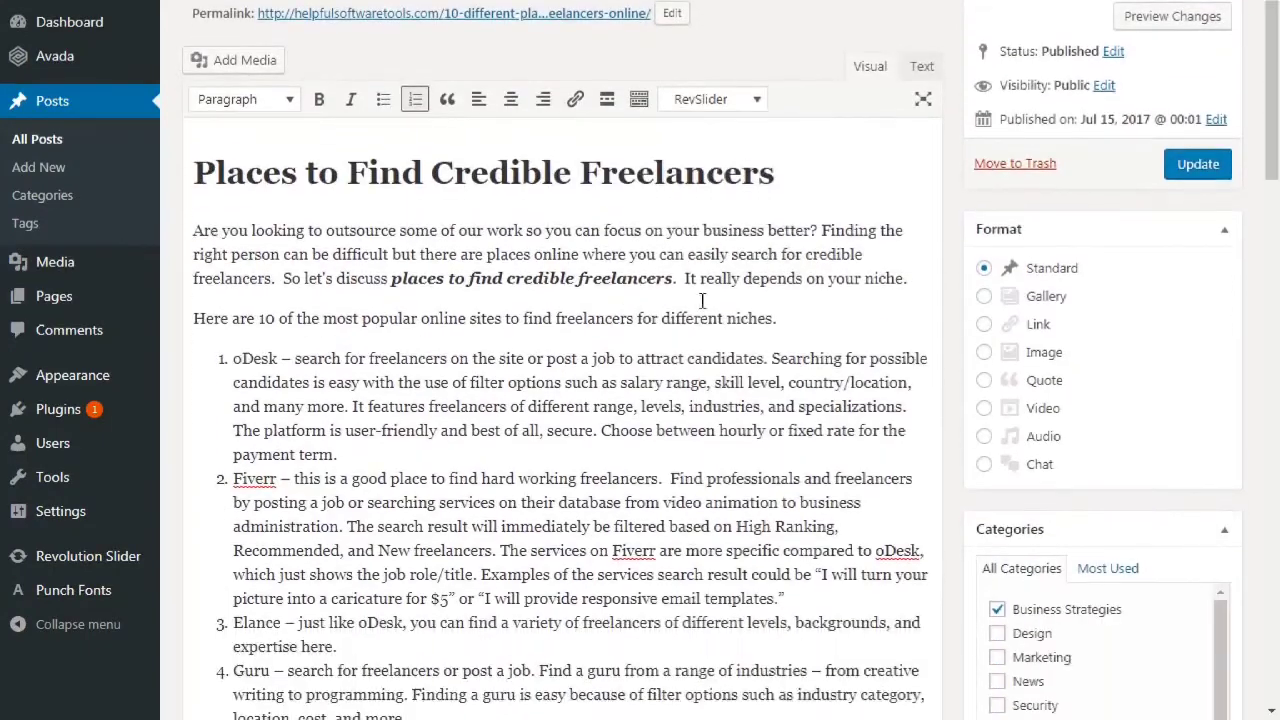
click(914, 279)
key(Return)
scroll(968, 357, up, 2)
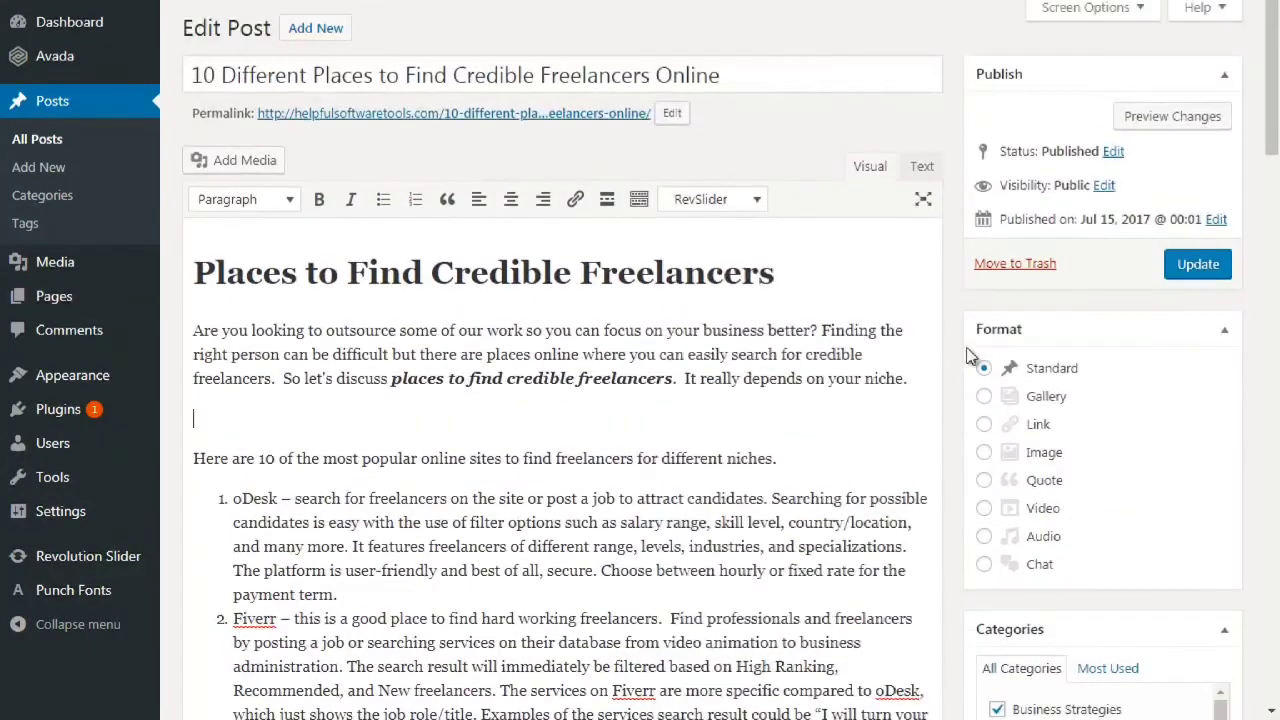
Open the media library to add media to the post and select the laptop image port_4_xml.jpg
scroll(963, 360, down, 7)
scroll(958, 364, down, 4)
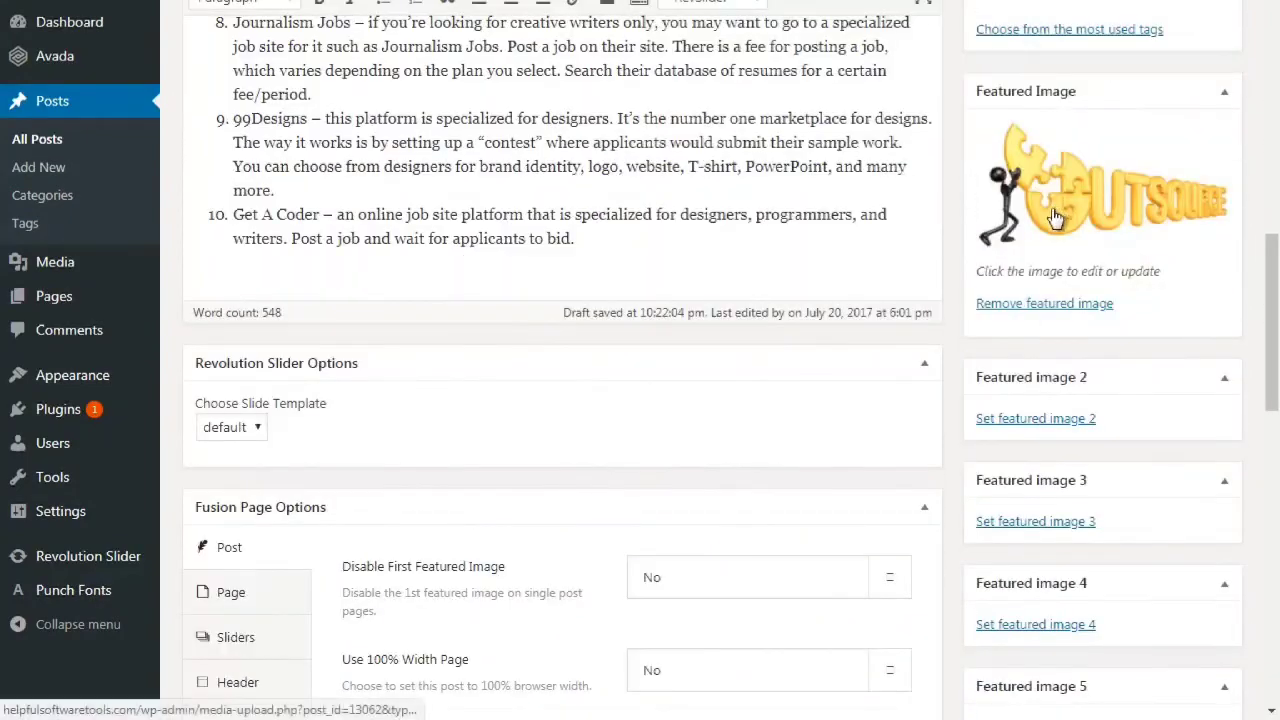
scroll(951, 322, up, 9)
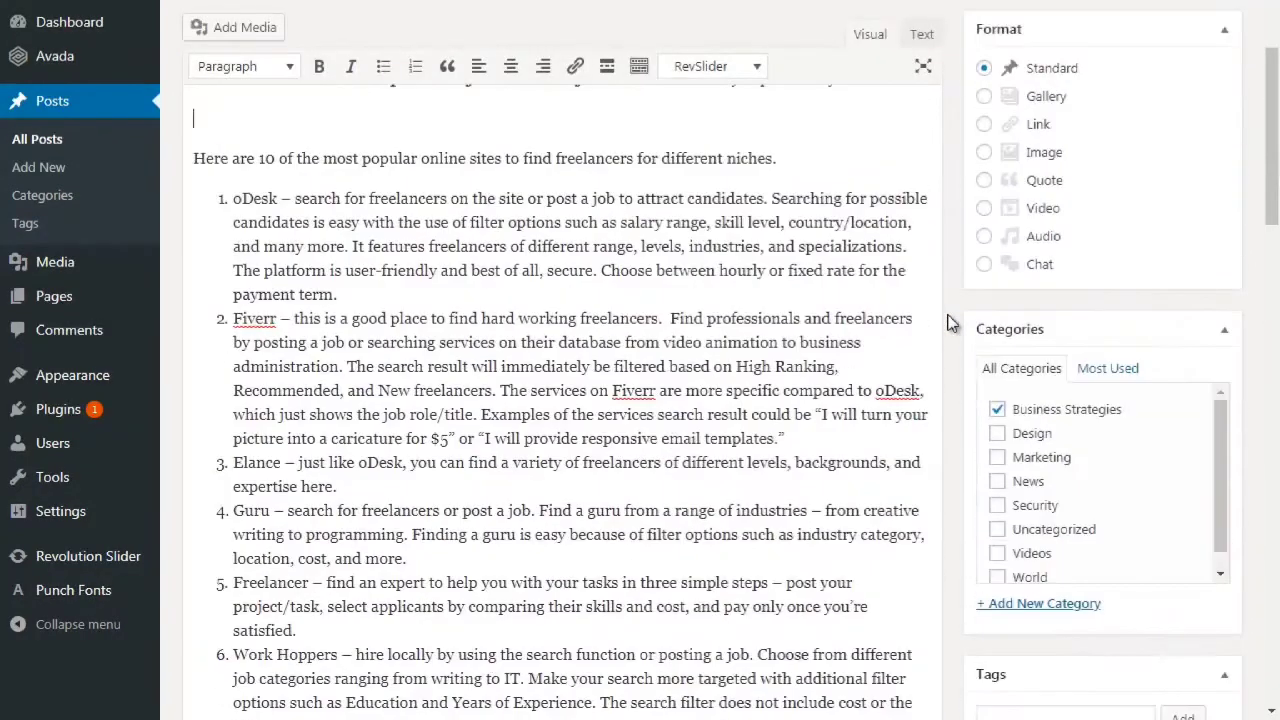
scroll(950, 322, up, 1)
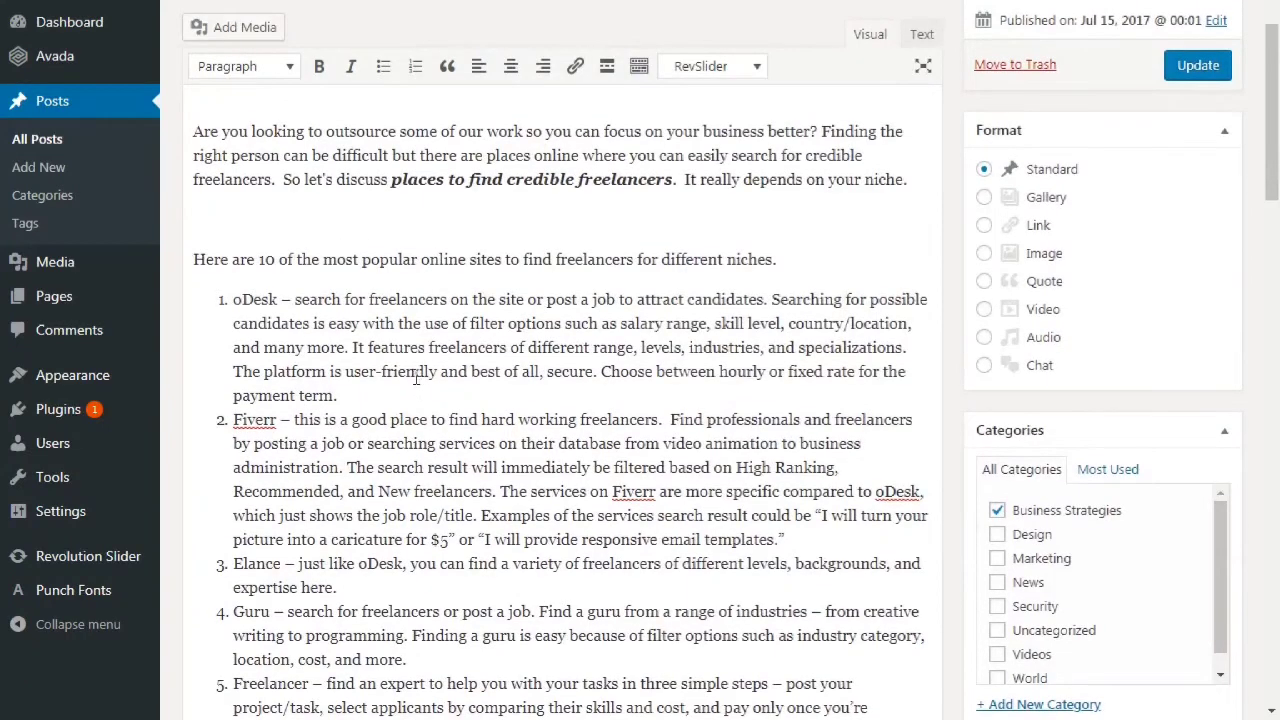
scroll(416, 378, up, 1)
click(256, 66)
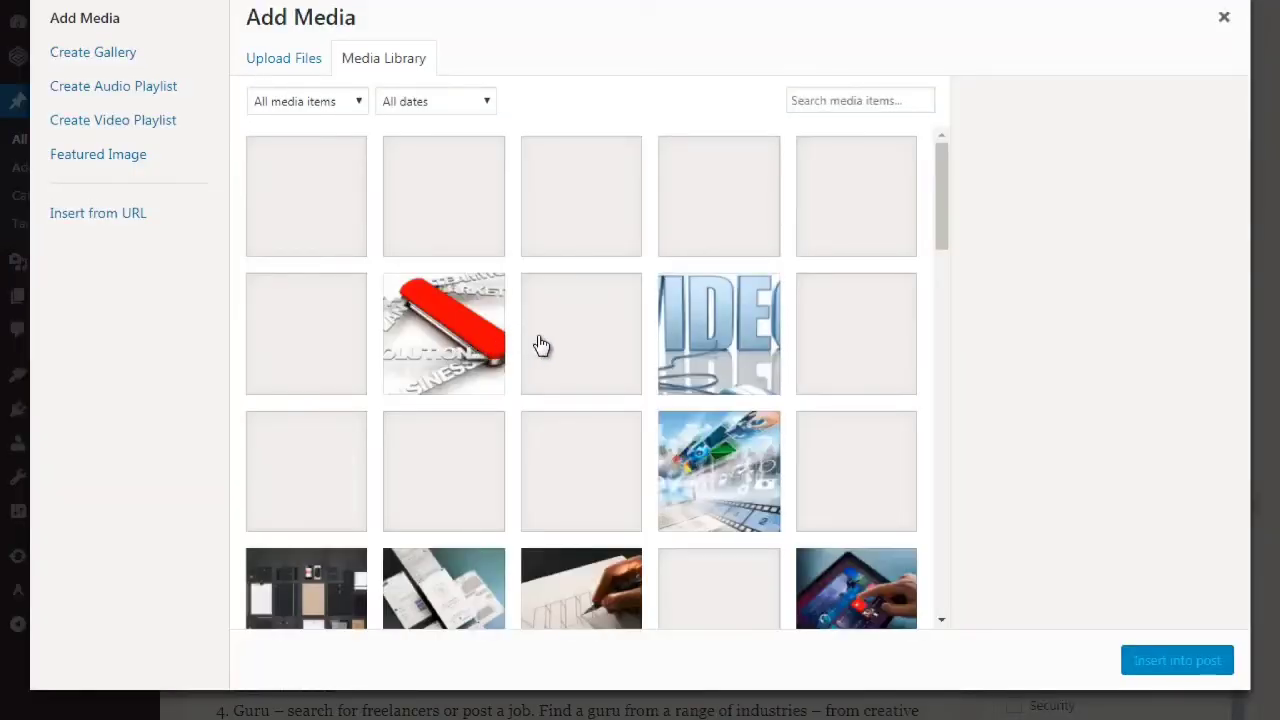
scroll(540, 345, down, 3)
scroll(540, 345, down, 3)
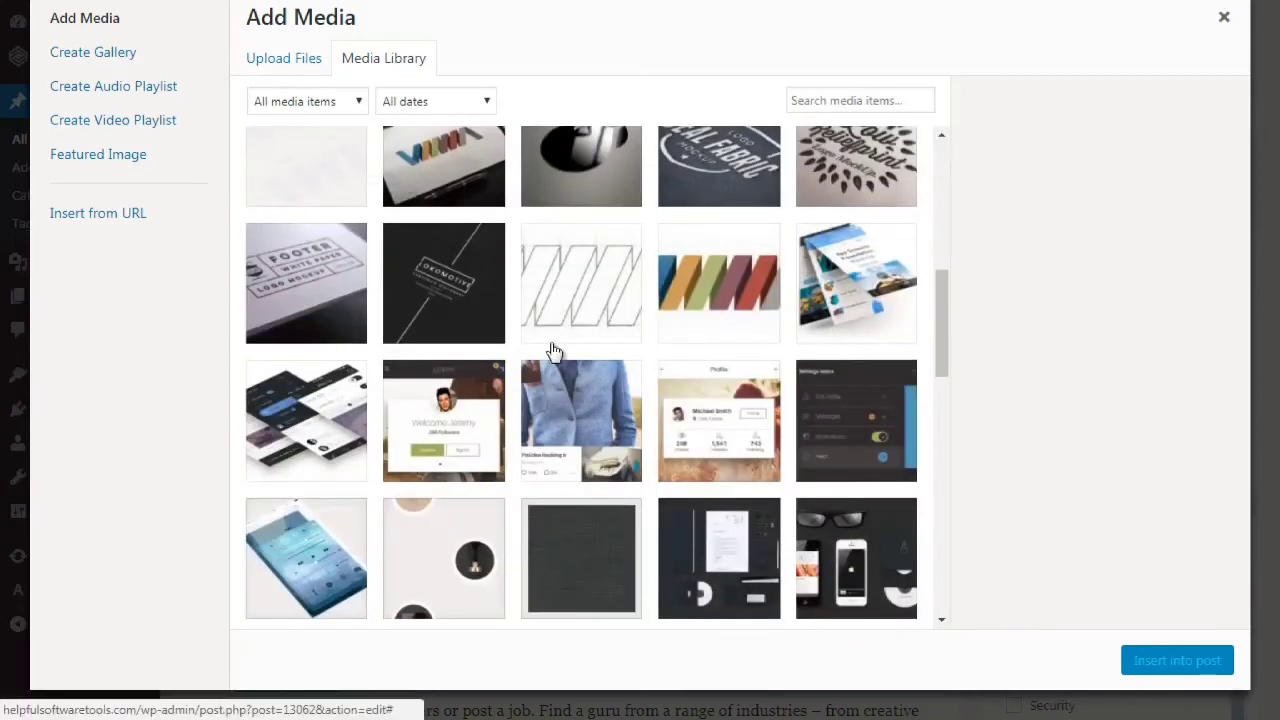
scroll(555, 352, down, 4)
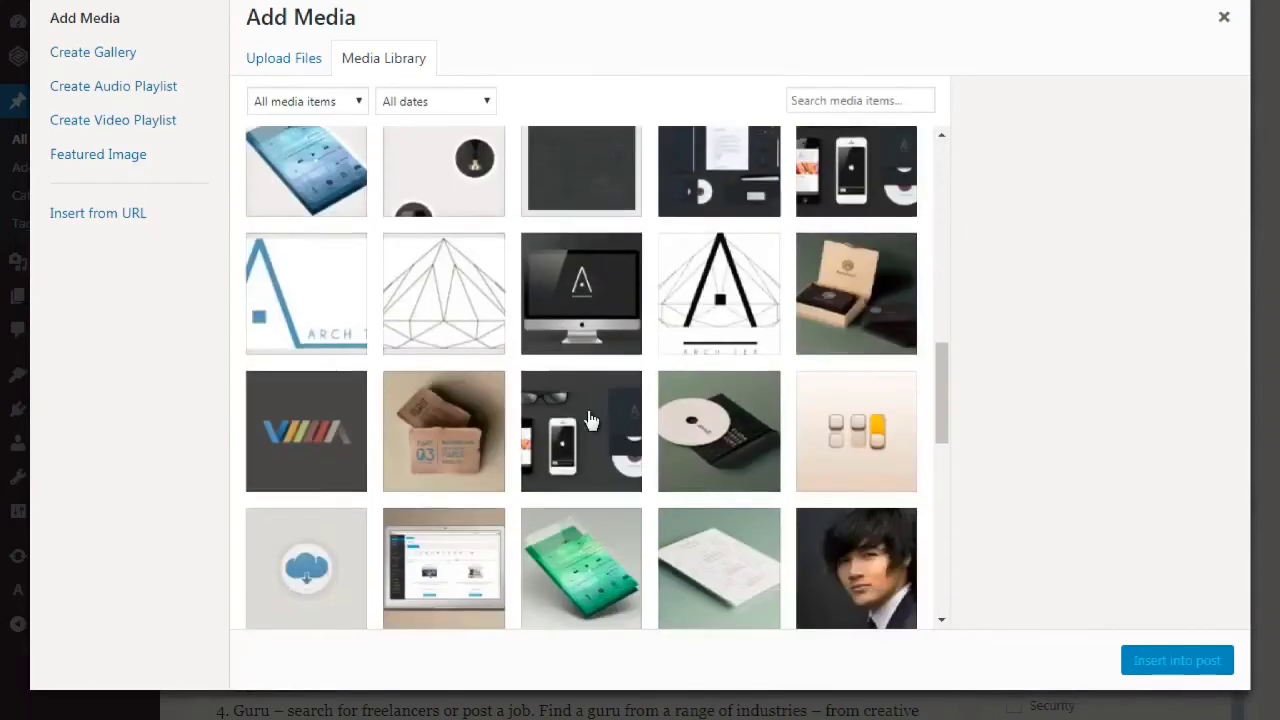
scroll(586, 418, down, 2)
scroll(590, 420, down, 3)
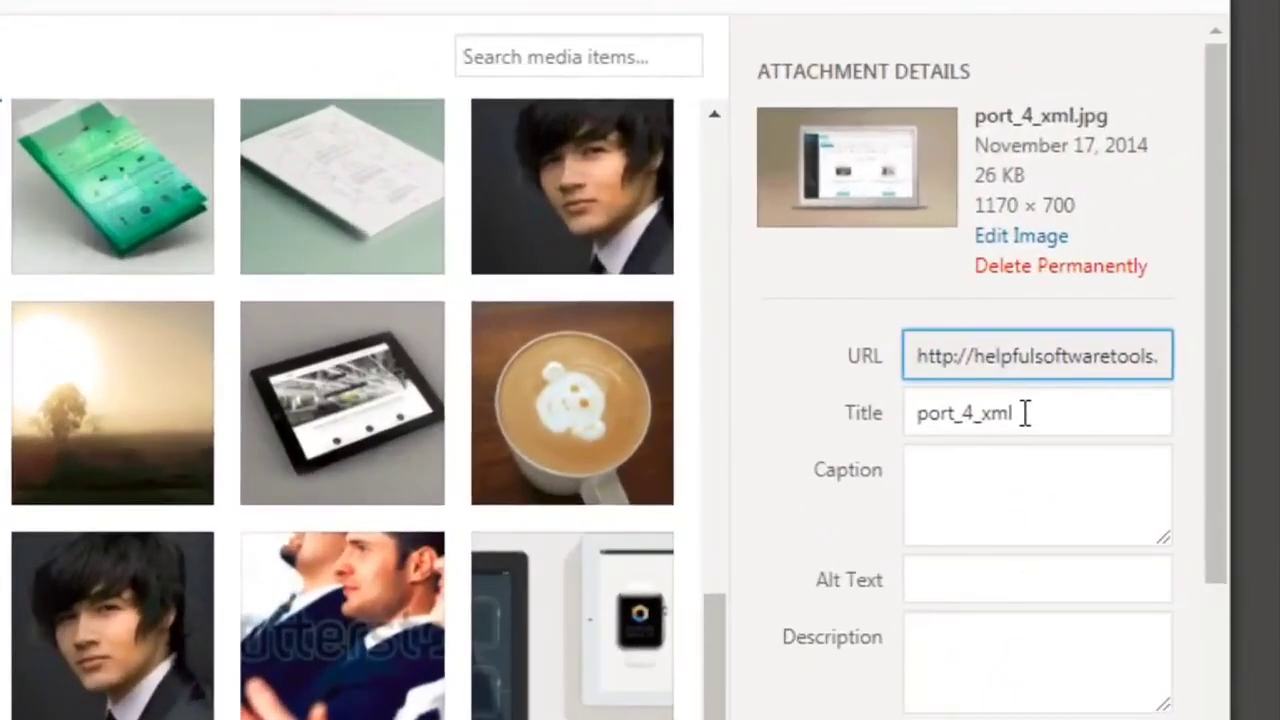
Examine the selected image's title, caption, alt text and description fields
drag(1025, 413, 897, 423)
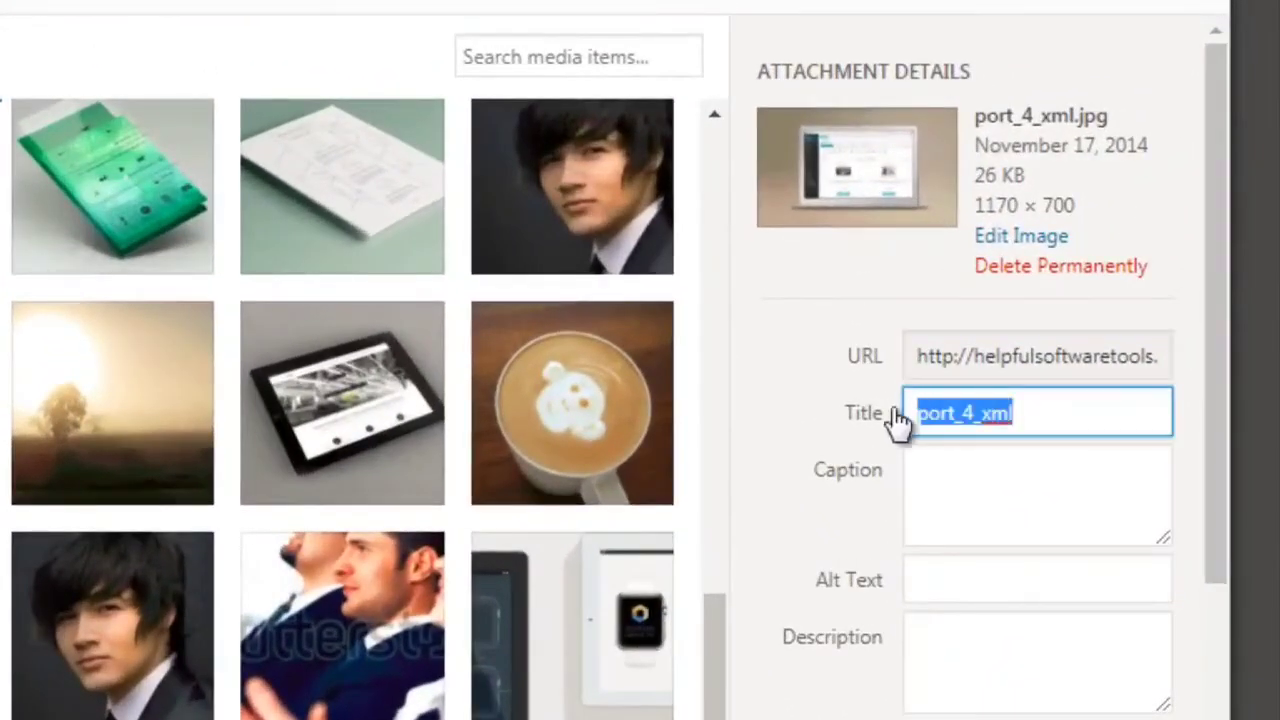
click(920, 480)
click(958, 588)
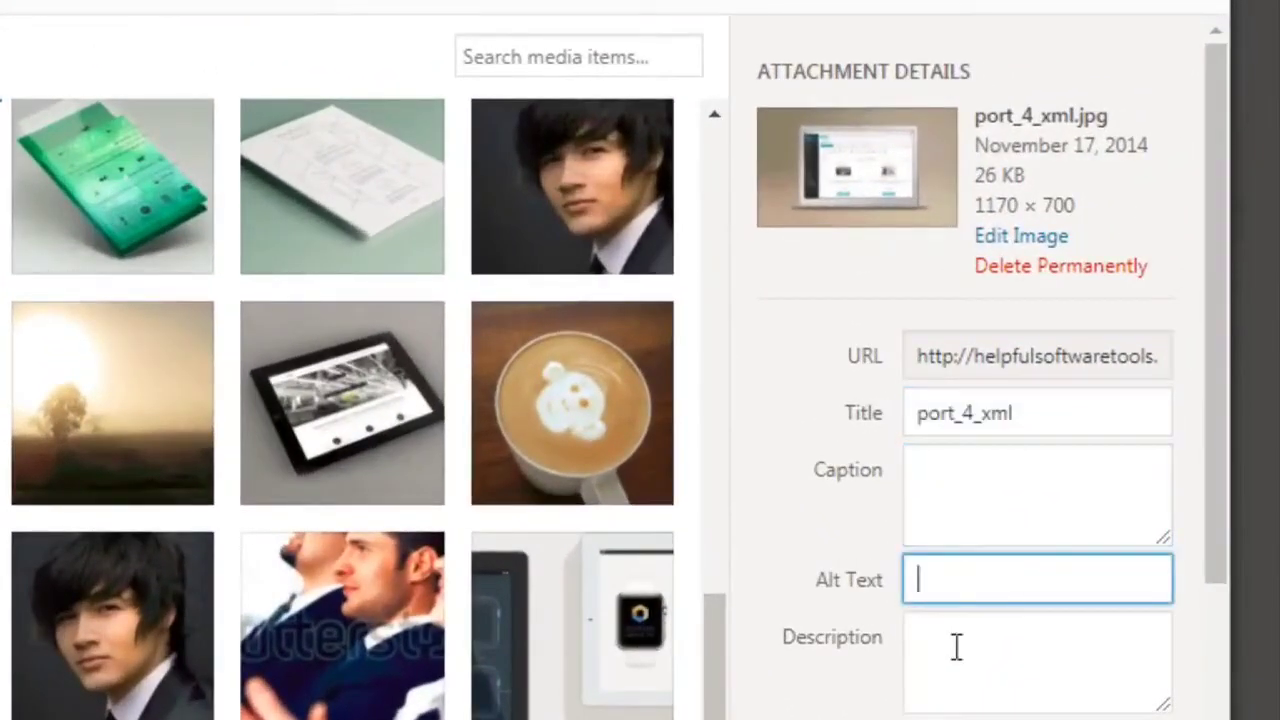
click(949, 690)
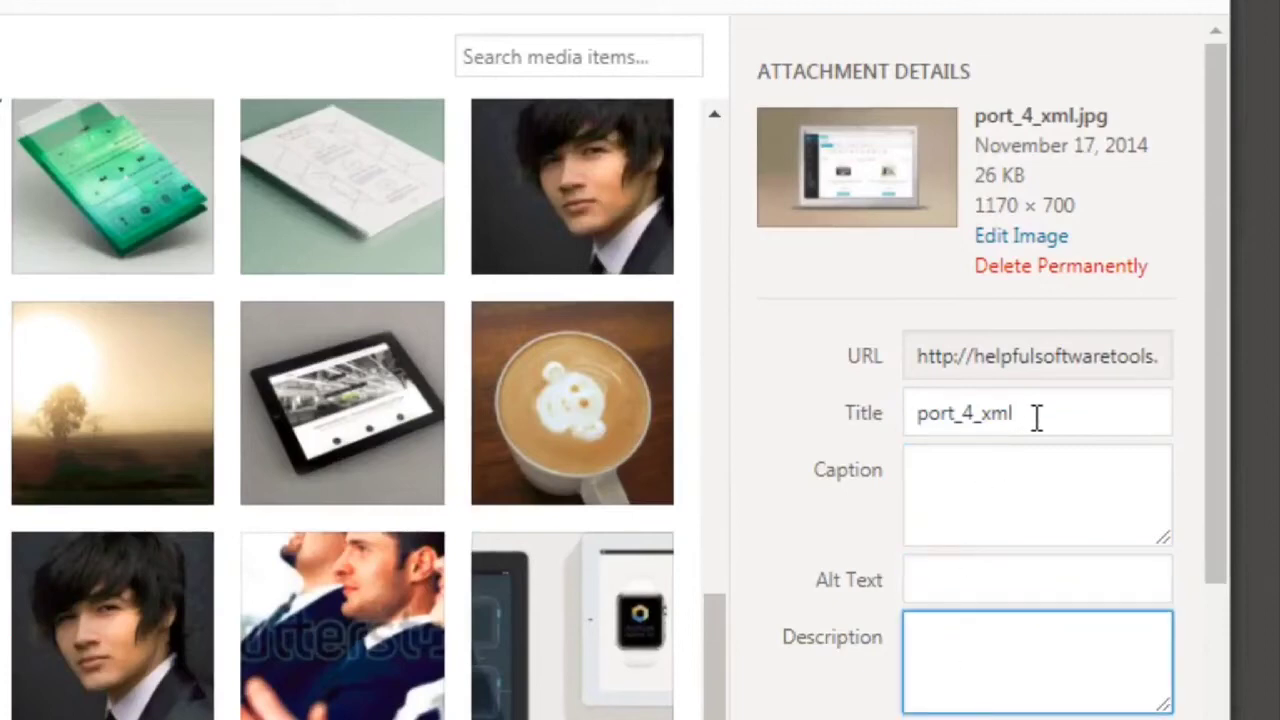
Replace the image's title with "Places to find credible freelancer"
drag(1034, 414, 905, 413)
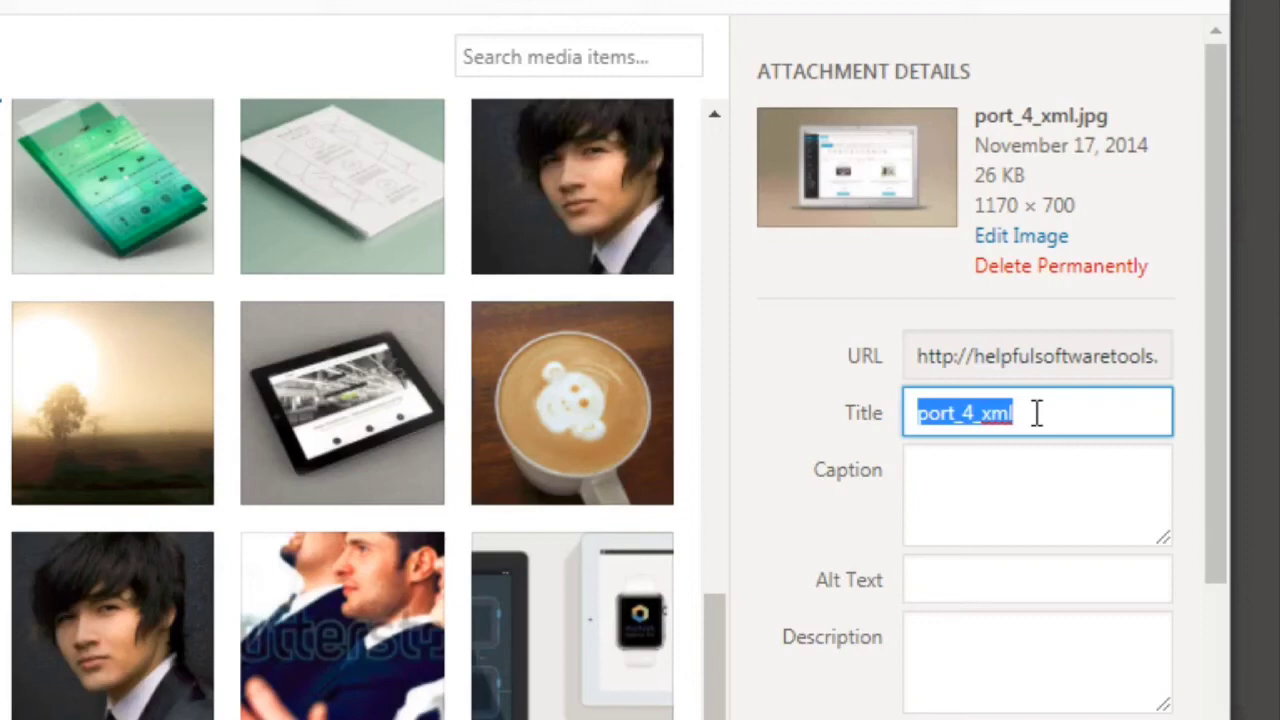
key(BackSpace)
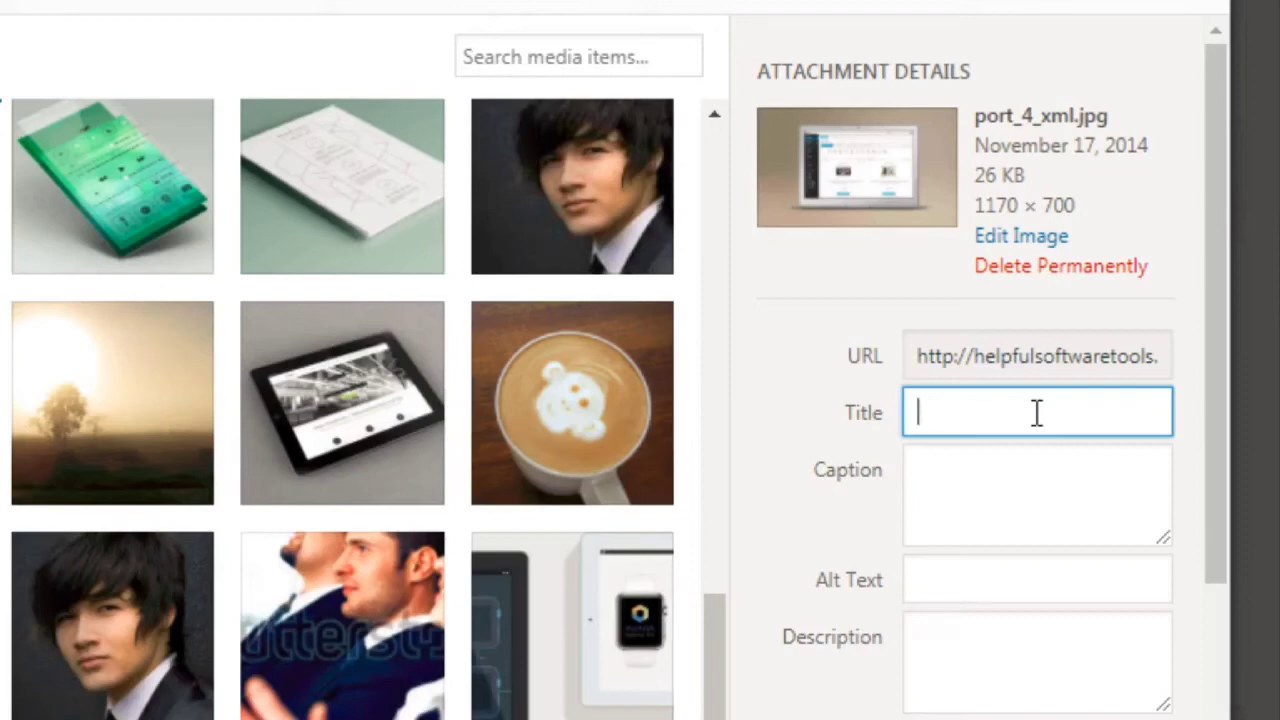
text(Places to find)
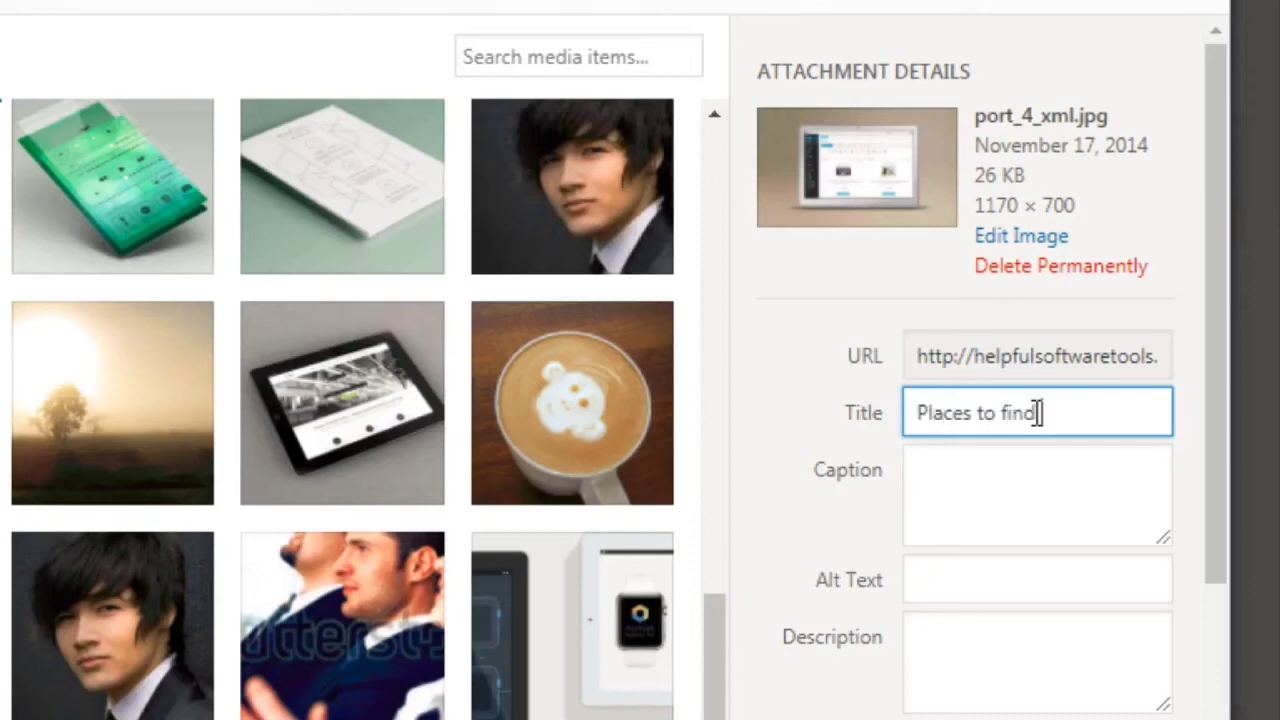
text( credible freelancer)
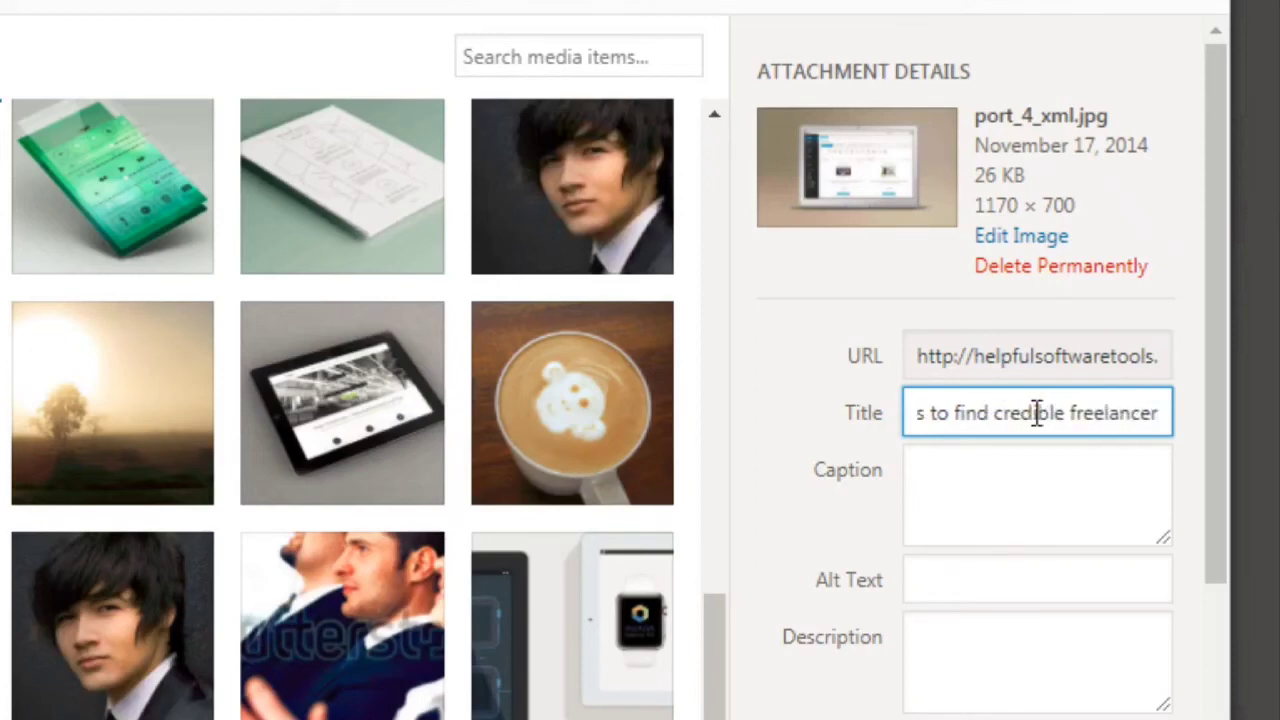
Move the phrase "Places to find credible freelancer" from the image's title into its alt text
key(ctrl+a)
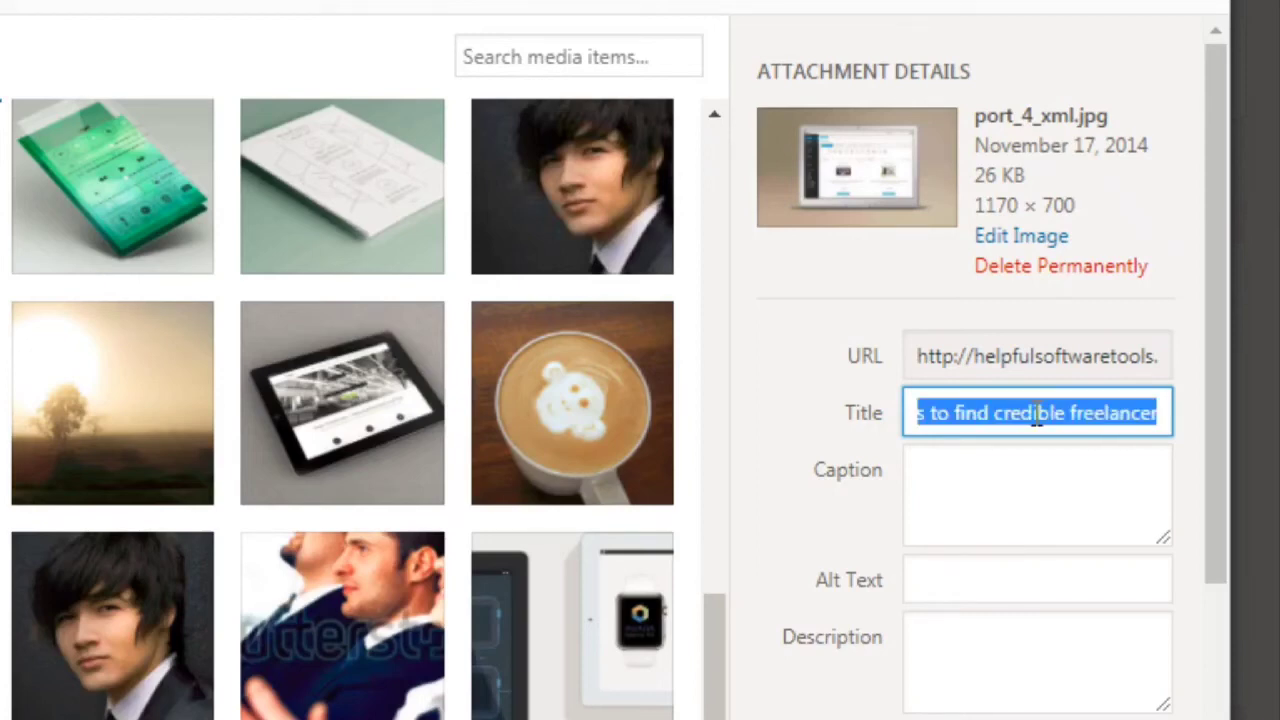
key(ctrl+x)
click(949, 565)
key(ctrl+v)
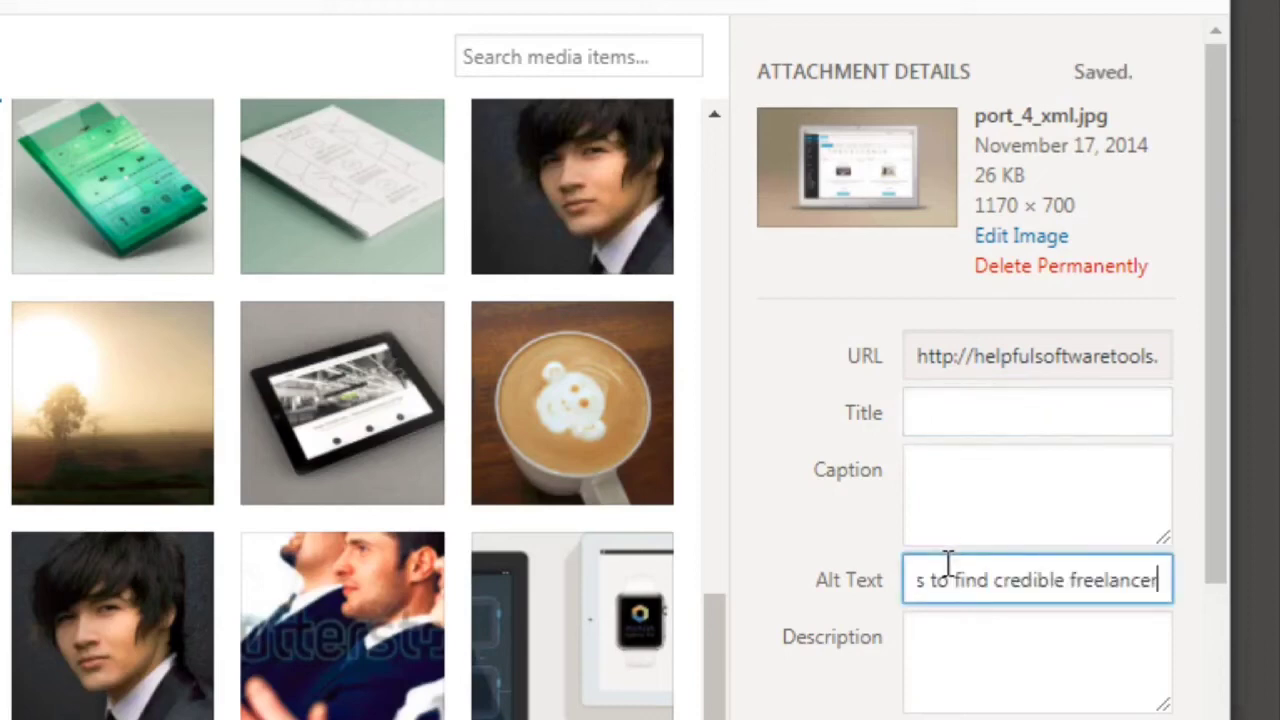
Set the image's title to "Top 10 places to find credible freelancers"
click(988, 403)
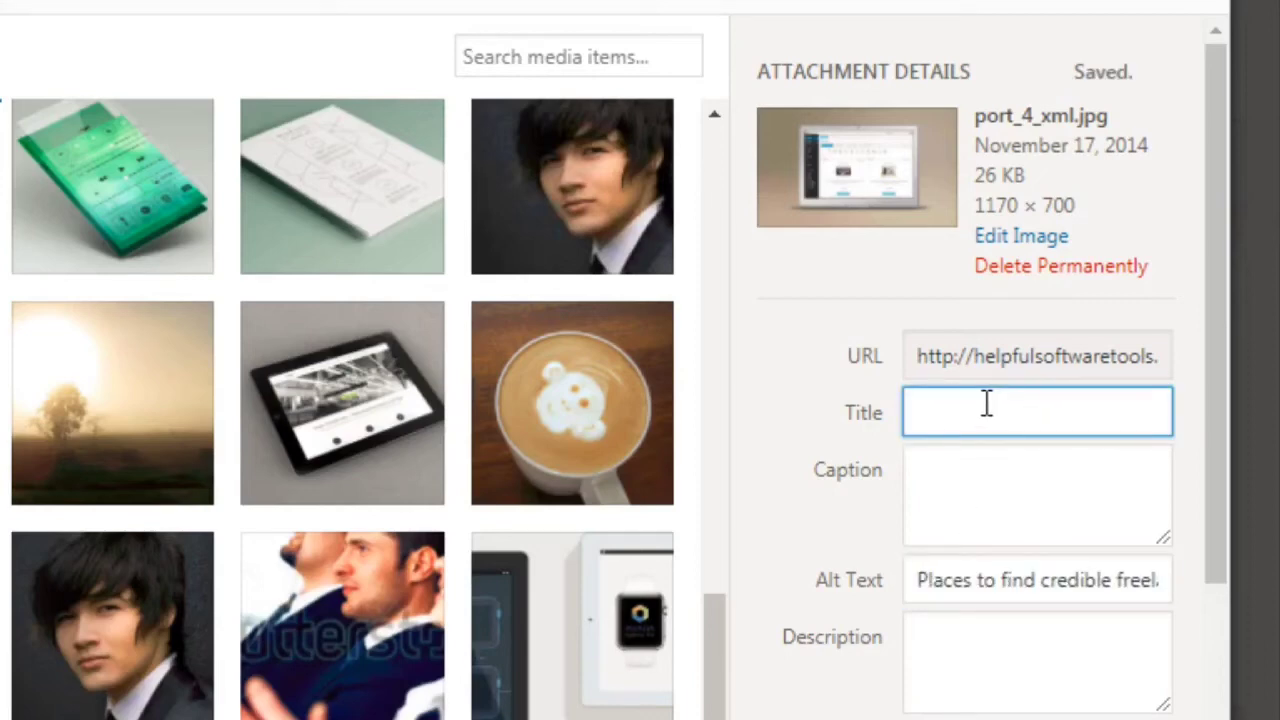
key(ctrl+z)
text(Top )
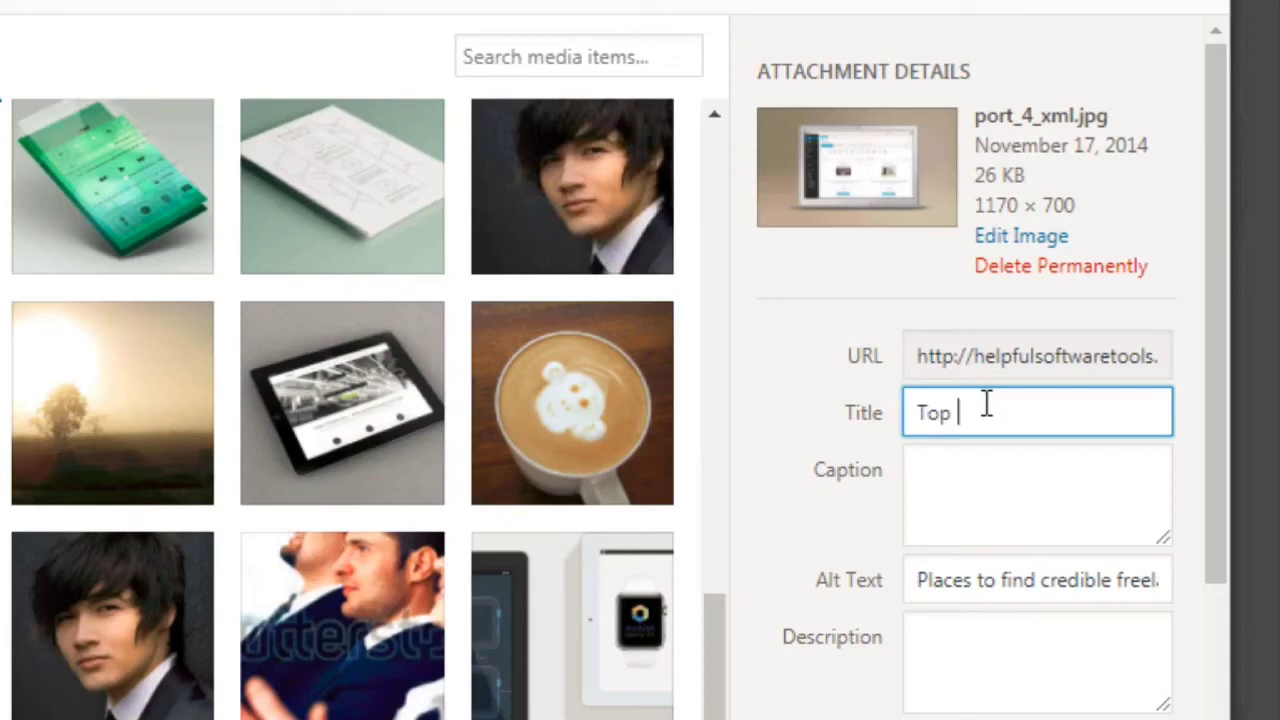
text(10 pla)
text(ces to find c)
text(redible freel)
text(ancers)
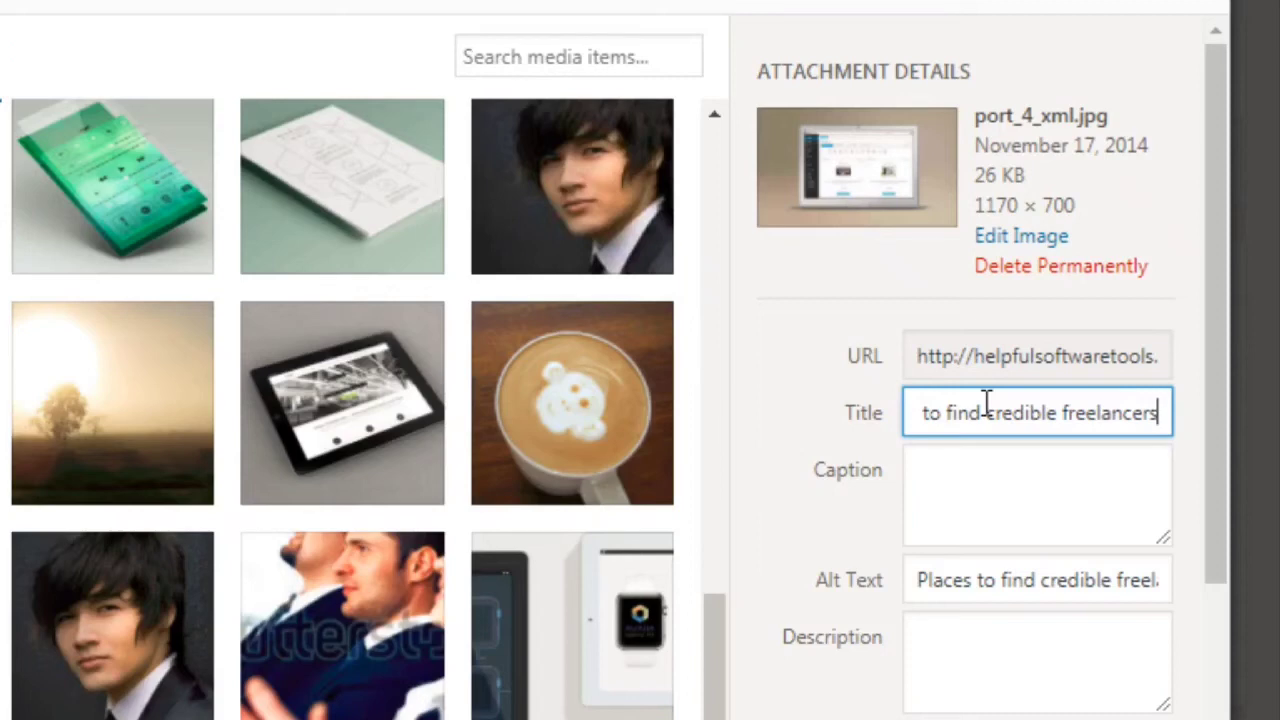
Enter the image caption "this image shows a screenshot of the top ten places to find great freelancers."
click(966, 497)
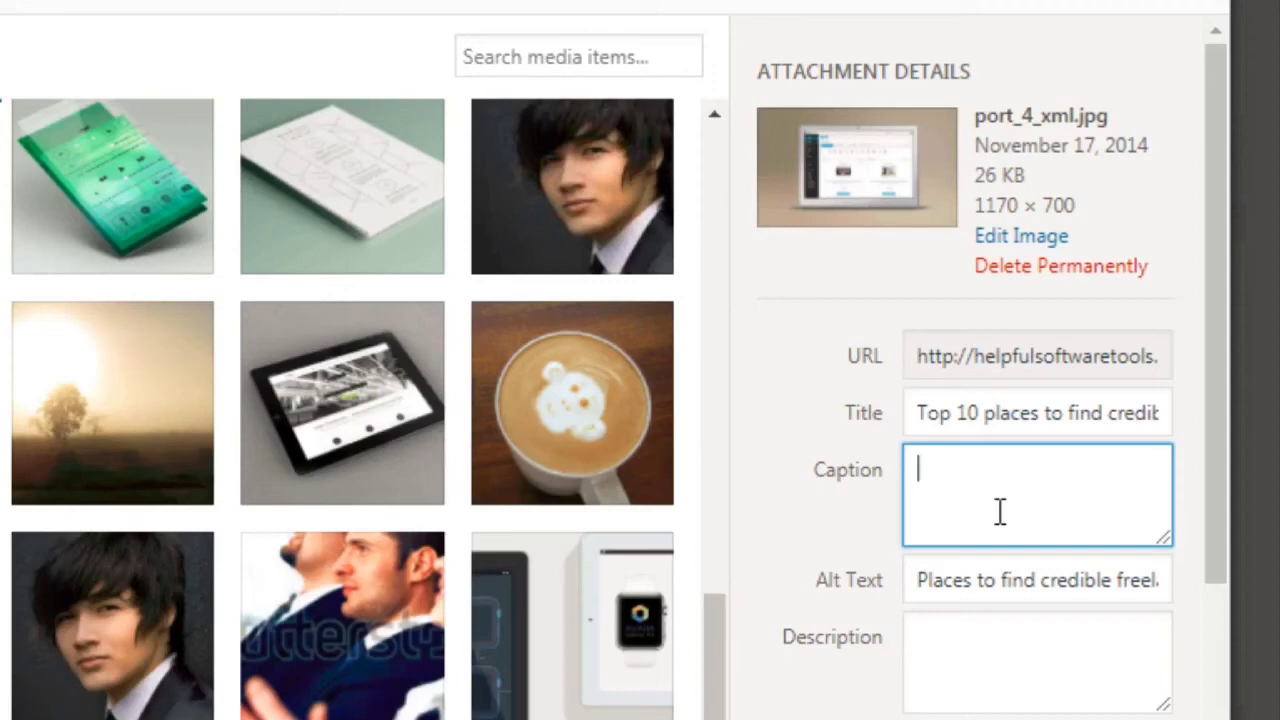
text(this image shows a screenshot of the top ten)
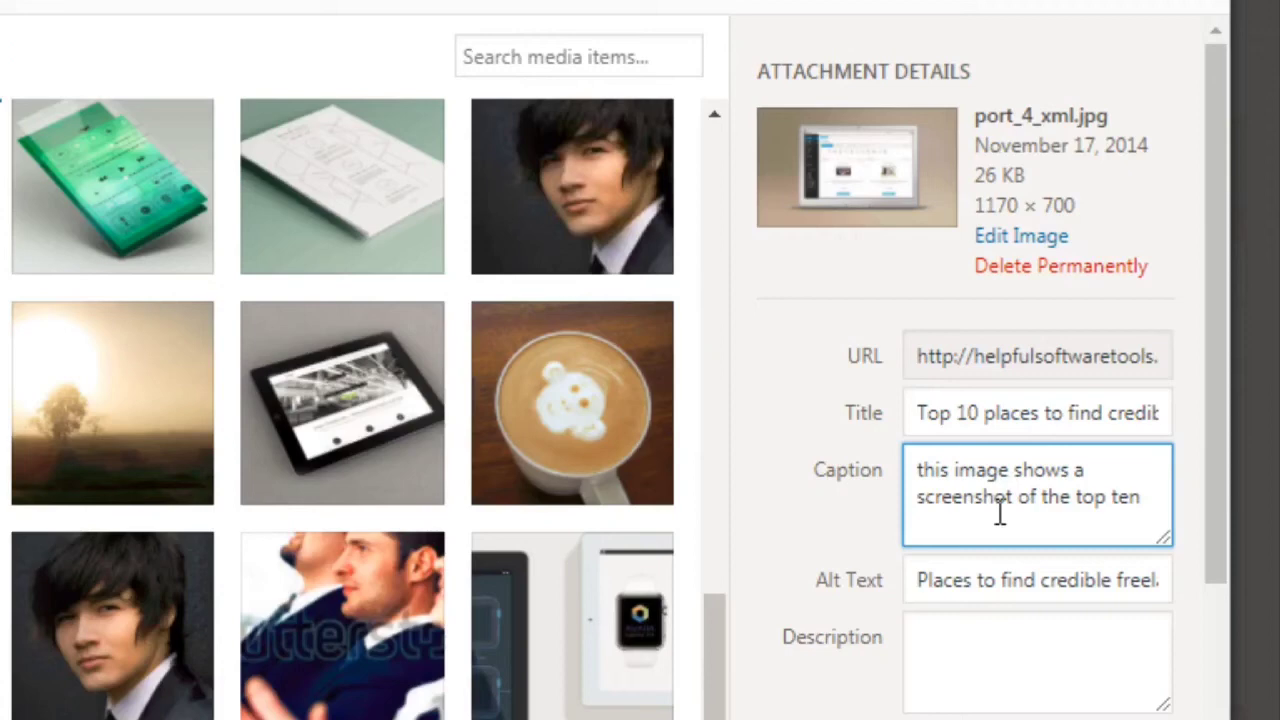
text( places to find great freelancers.)
key(Tab)
key(Tab)
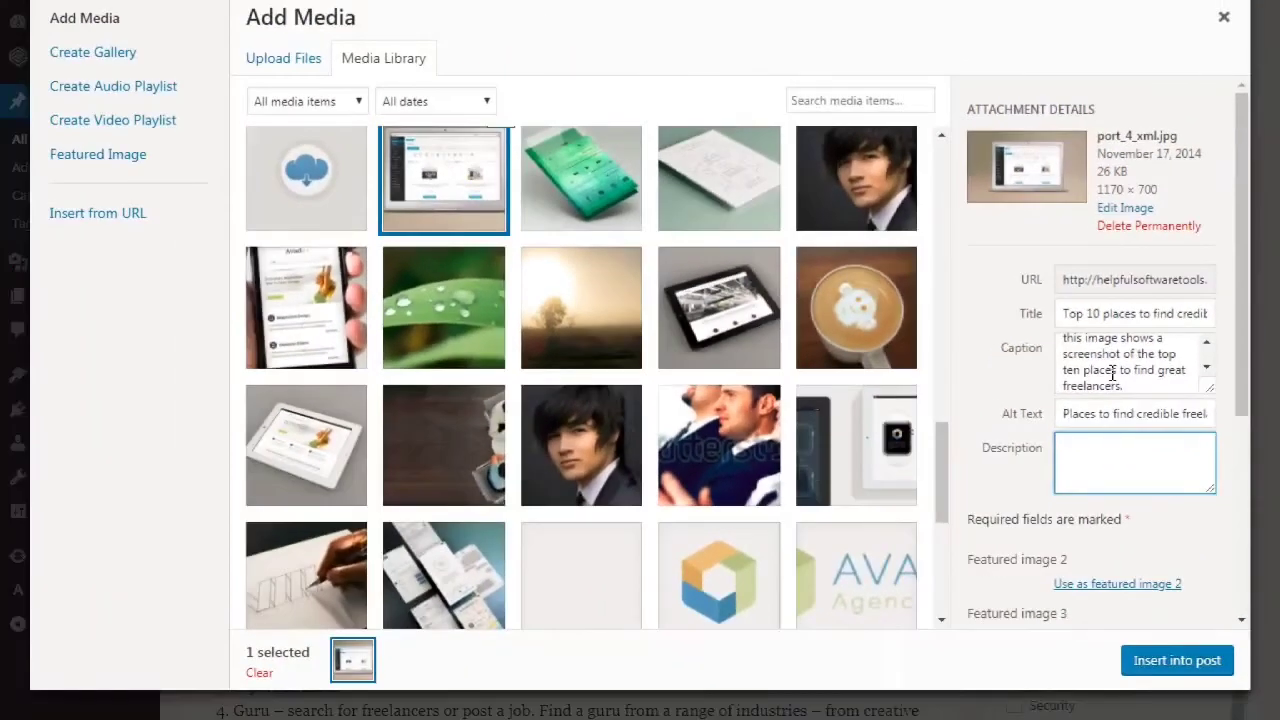
Insert the laptop image into the post below the introductory paragraph and select it there
click(1182, 668)
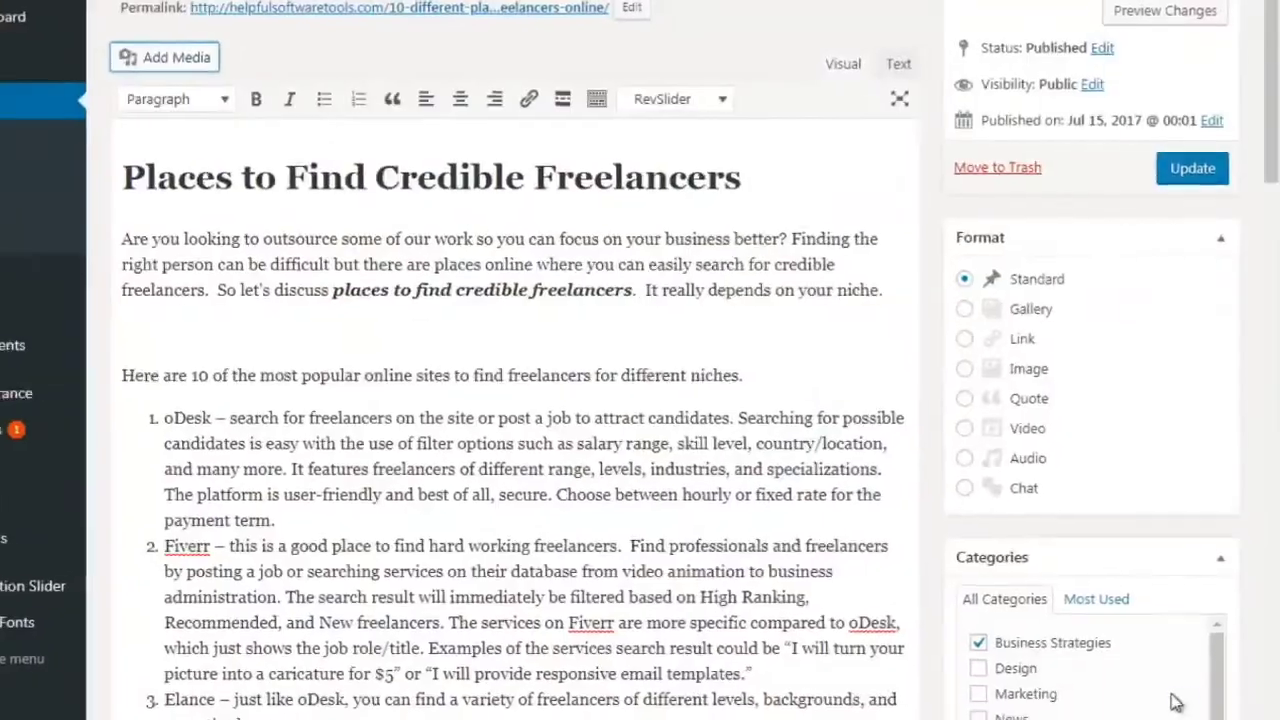
click(572, 413)
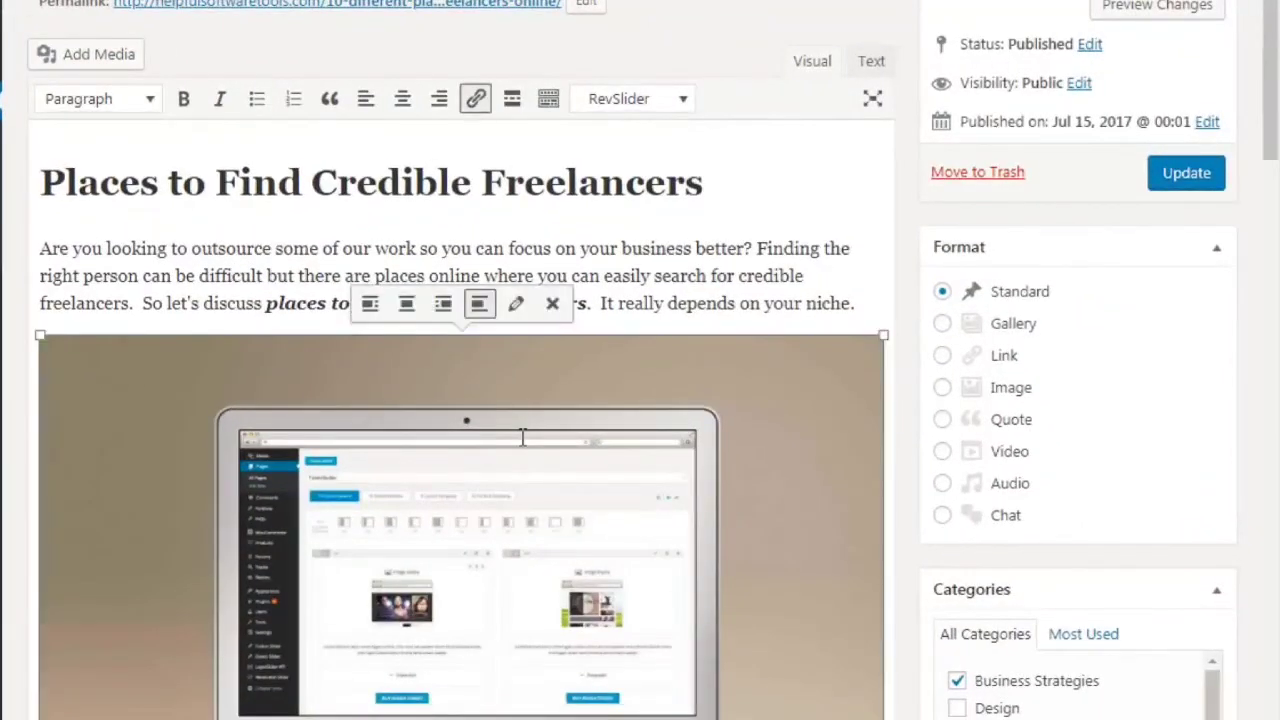
Check the inserted laptop image's caption and alternative text in its details, and apply the image details
scroll(523, 420, down, 3)
scroll(527, 400, up, 1)
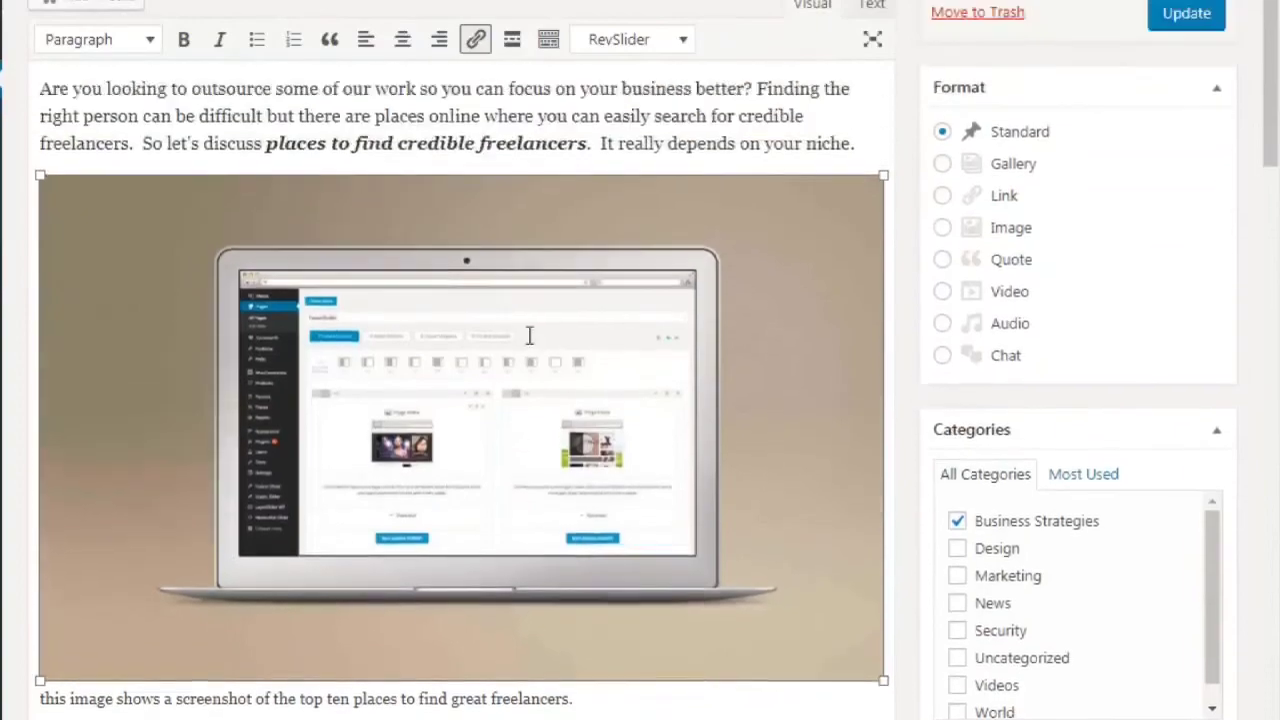
click(518, 170)
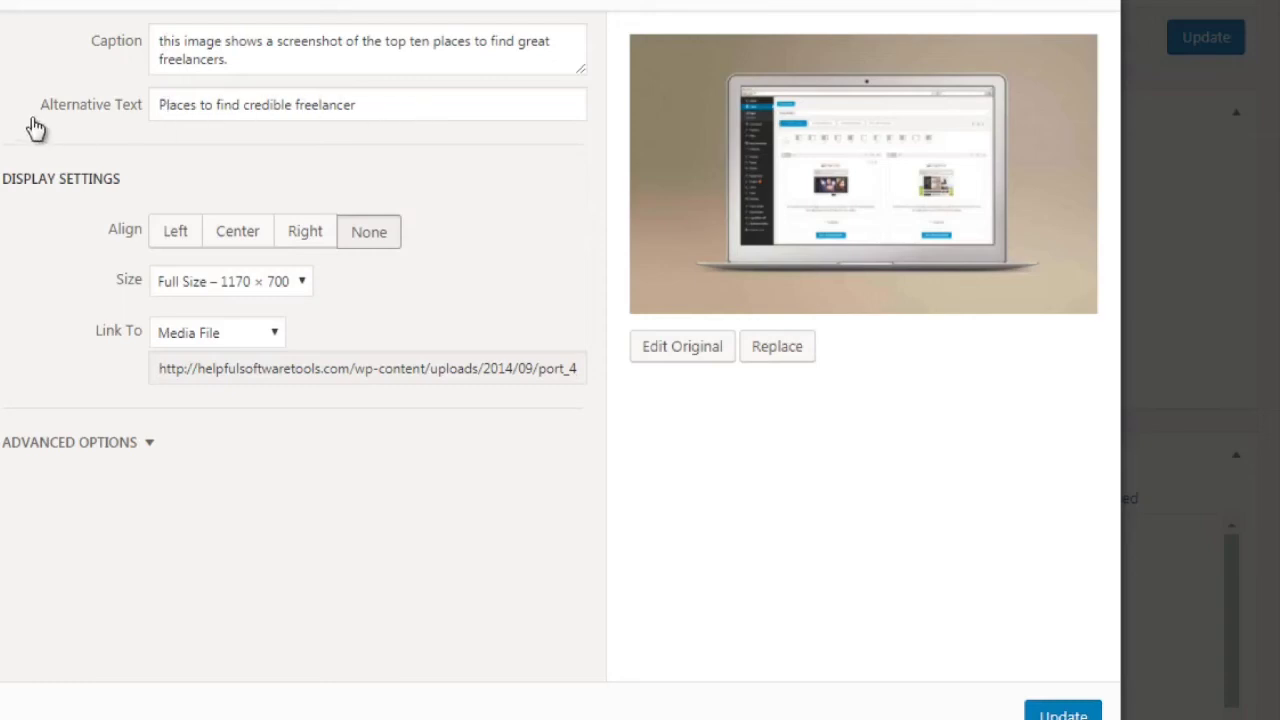
drag(380, 97, 140, 107)
click(247, 59)
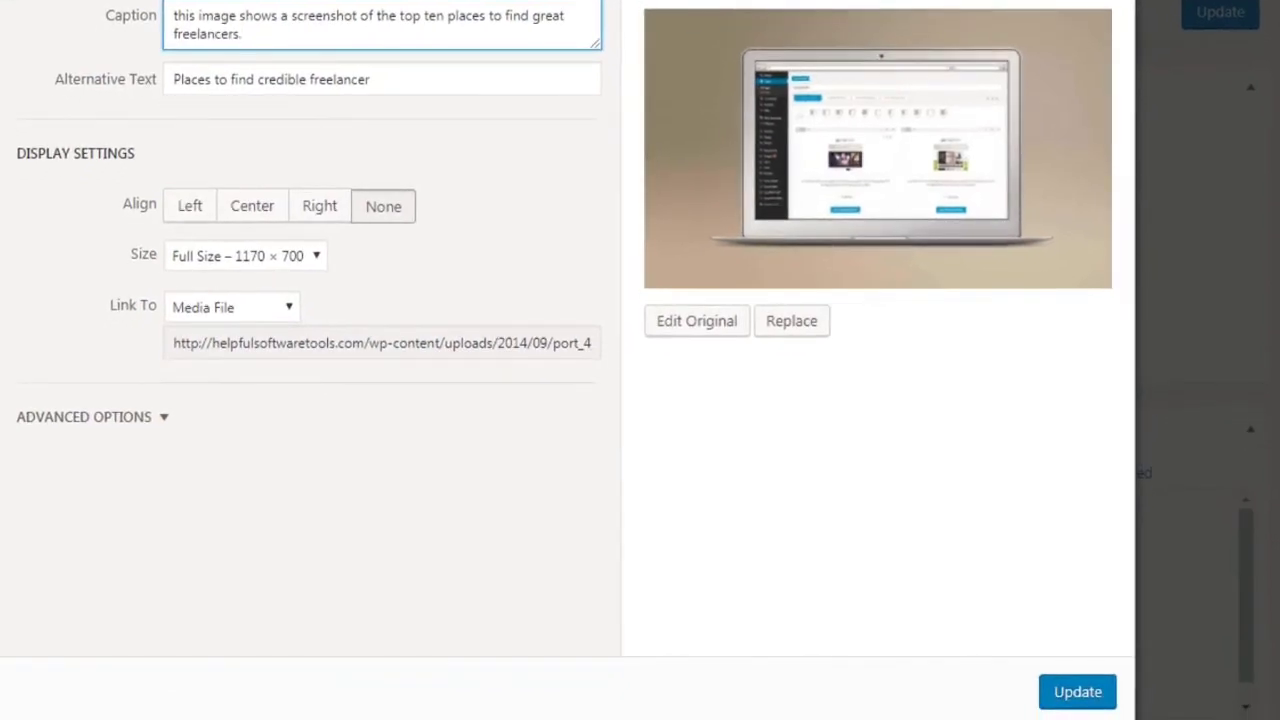
click(1077, 691)
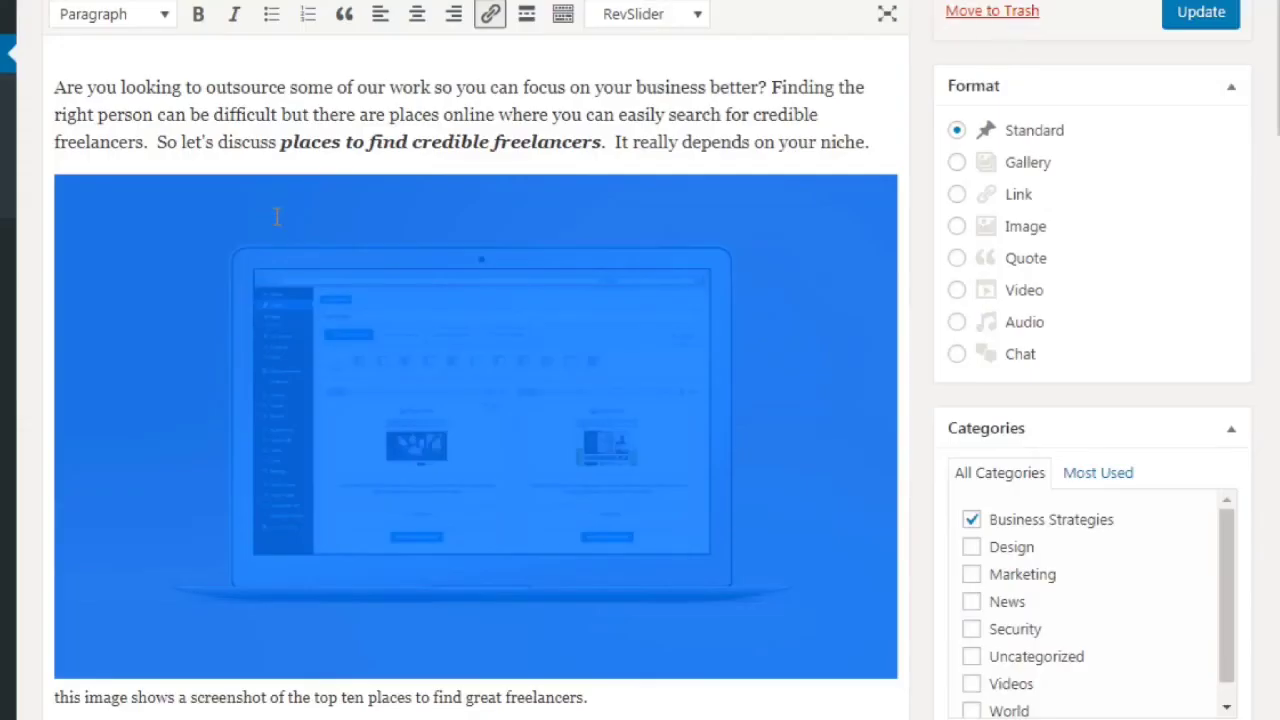
Look through the post from the image to the end of the numbered list, and update the published post
click(284, 140)
scroll(334, 268, down, 7)
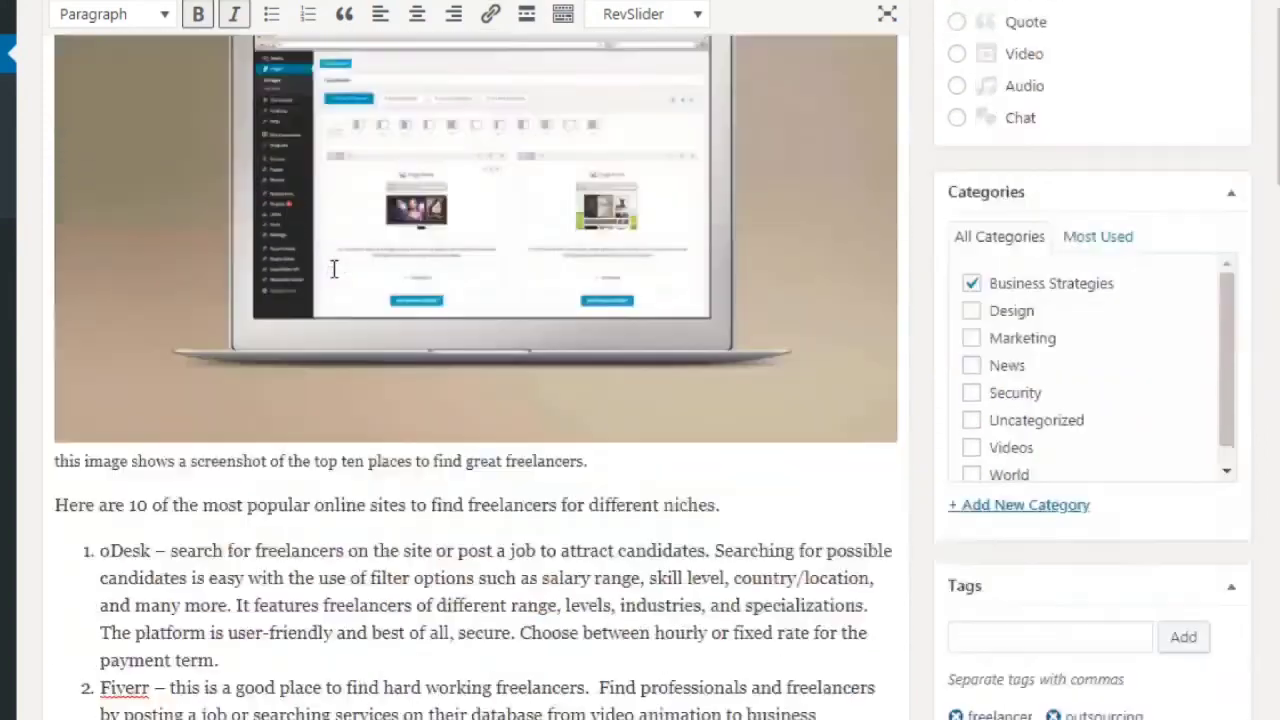
scroll(334, 274, down, 3)
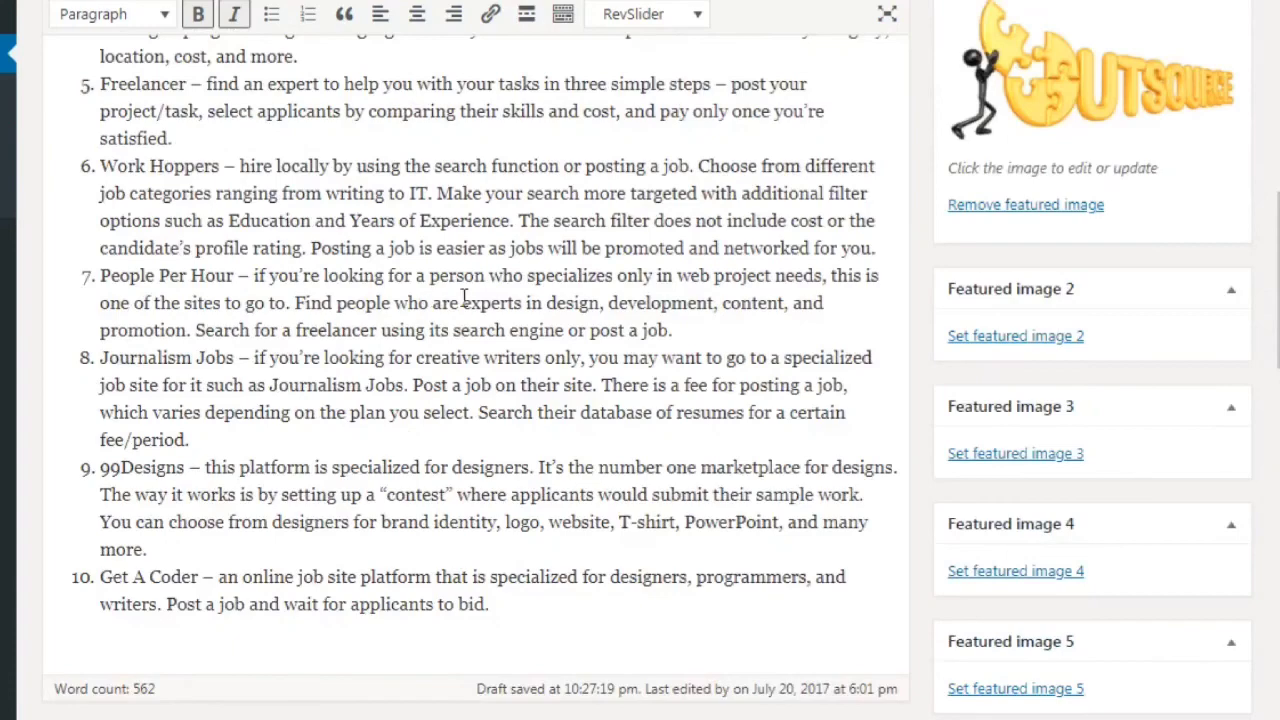
scroll(465, 292, up, 4)
scroll(465, 292, up, 10)
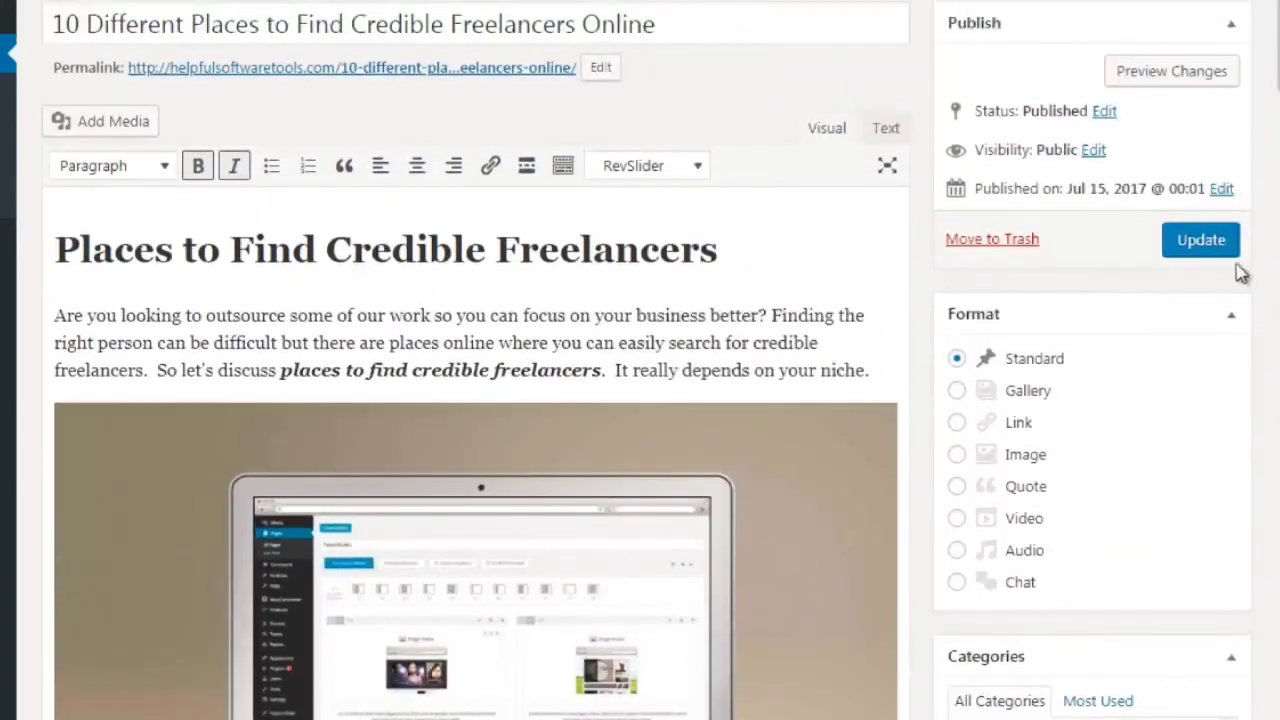
click(1205, 251)
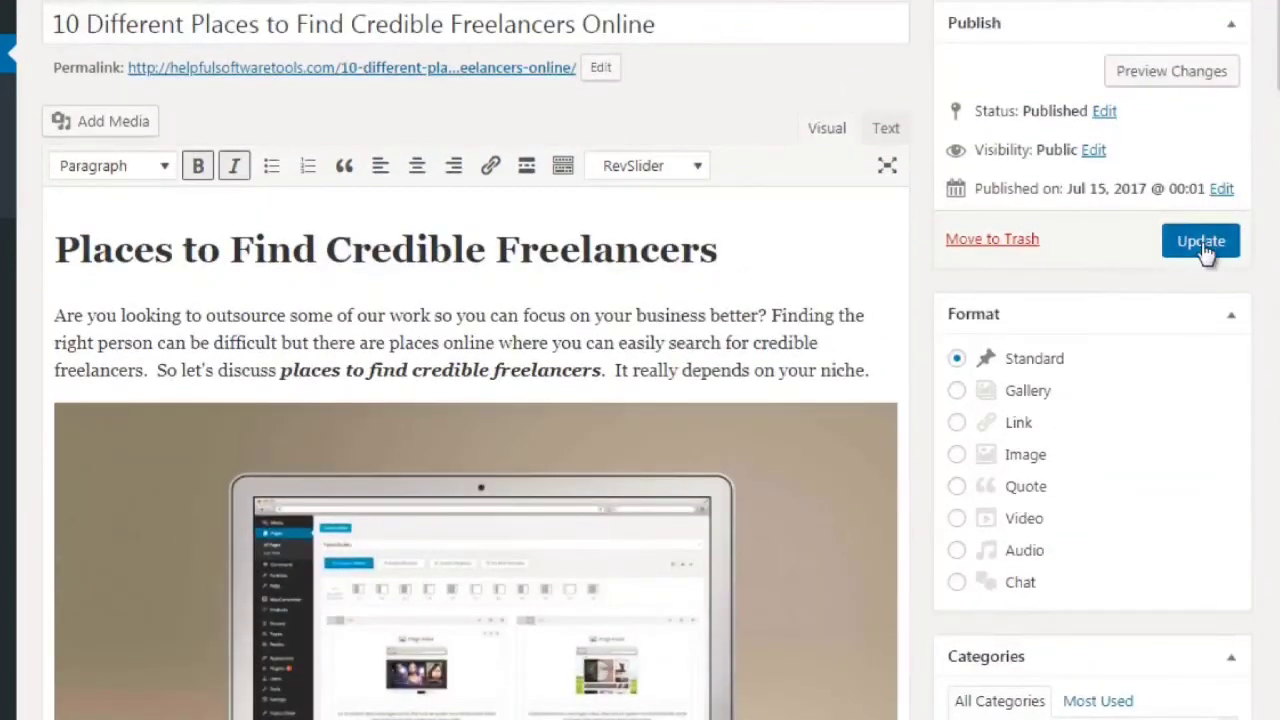
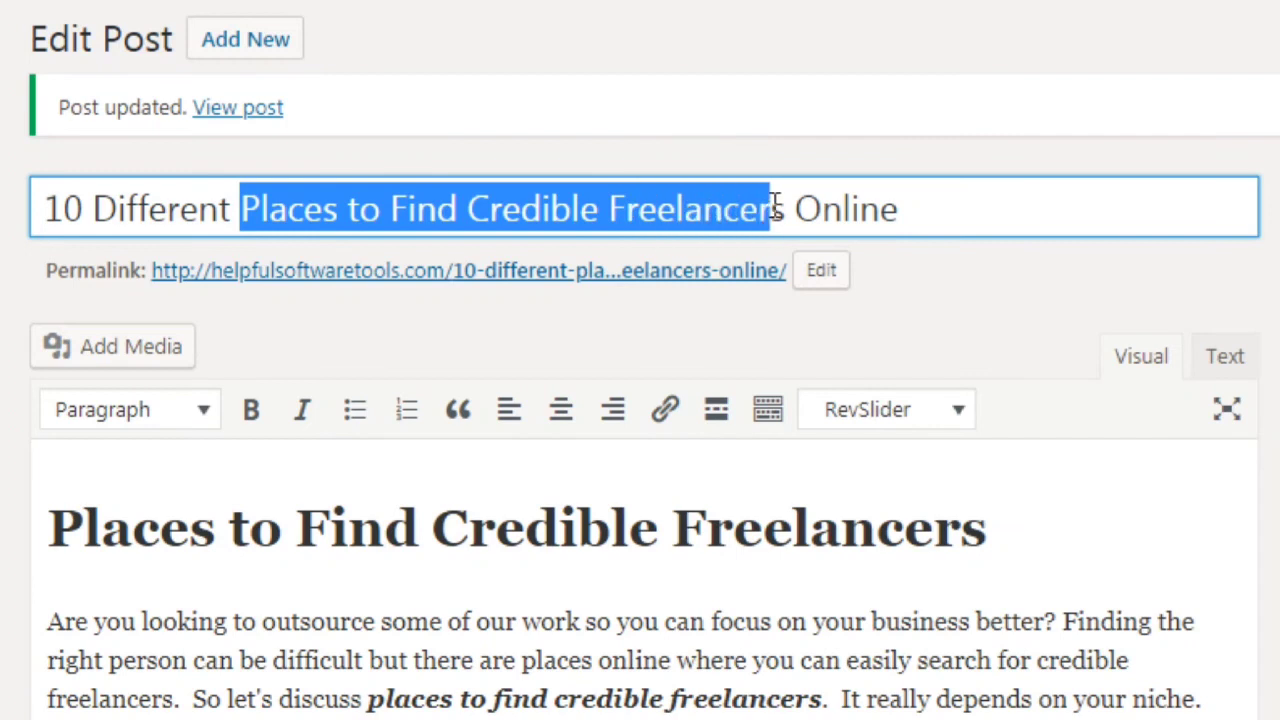
Try replacing the post title with "Places to Find Credible Freelancers", and undo the replacement
key(BackSpace)
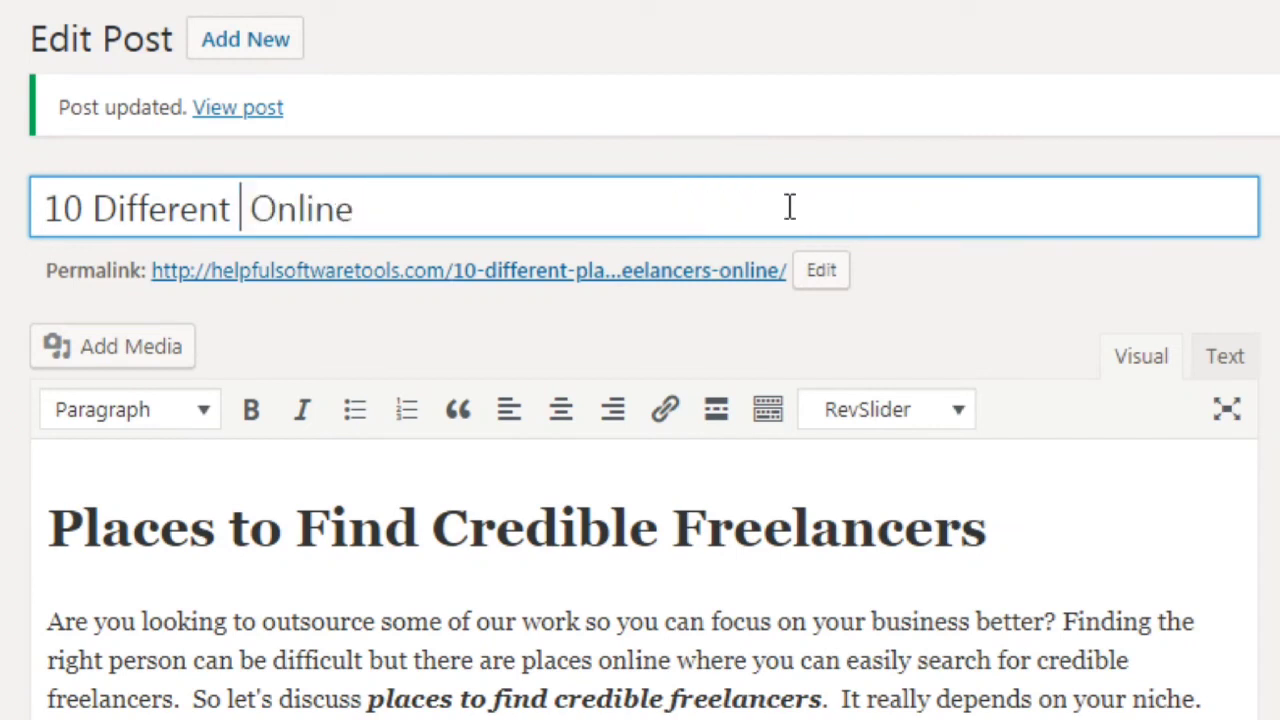
key(ctrl+a)
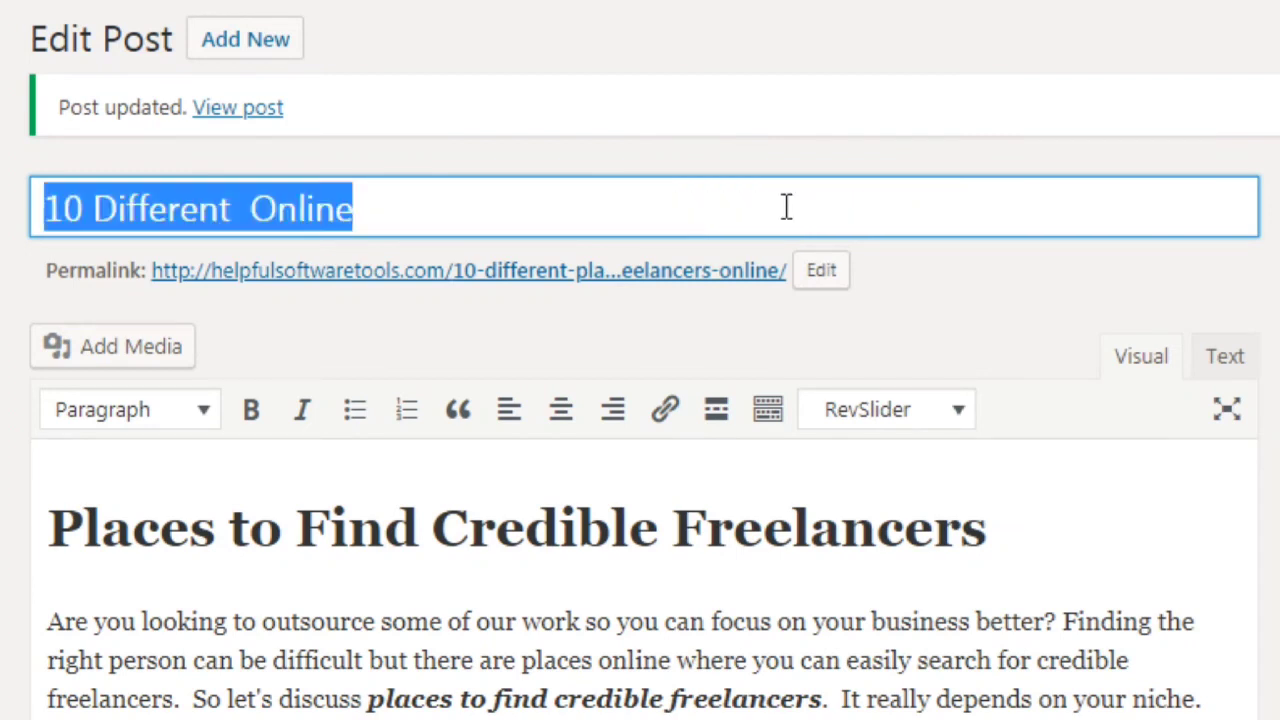
text(Places to Find Credible Freelancers)
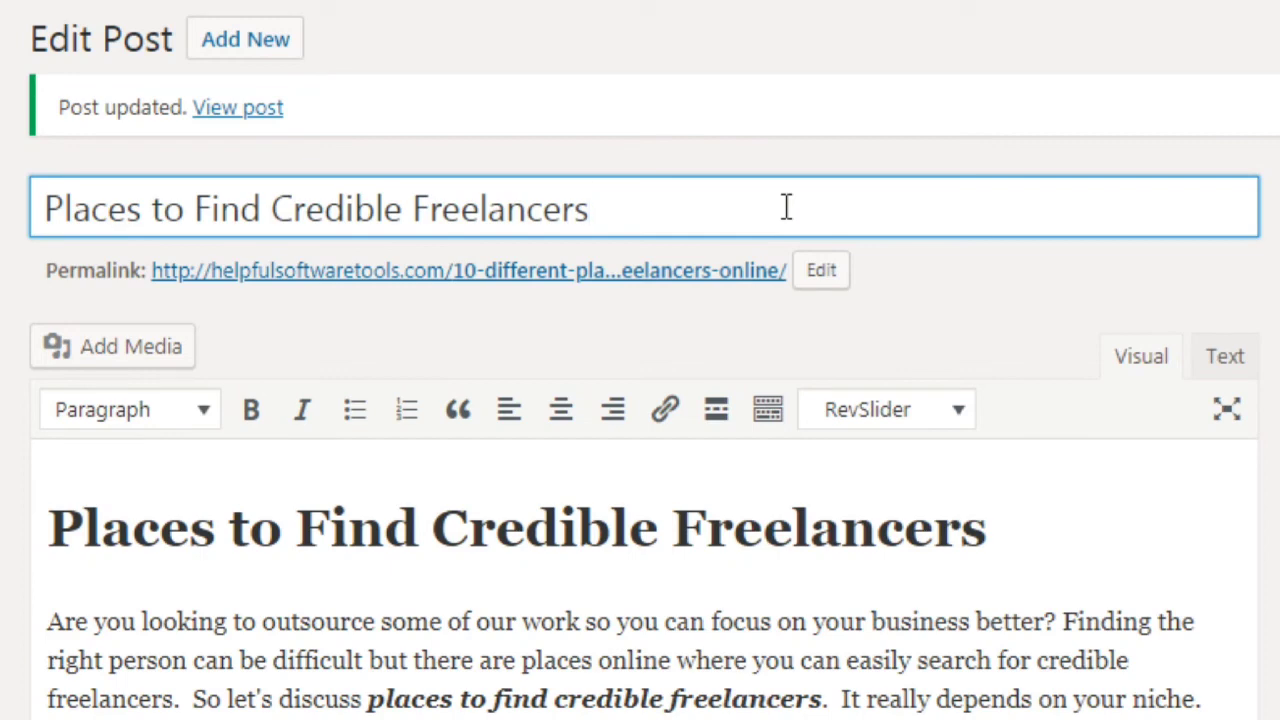
text(-)
key(ctrl+z)
key(ctrl+z)
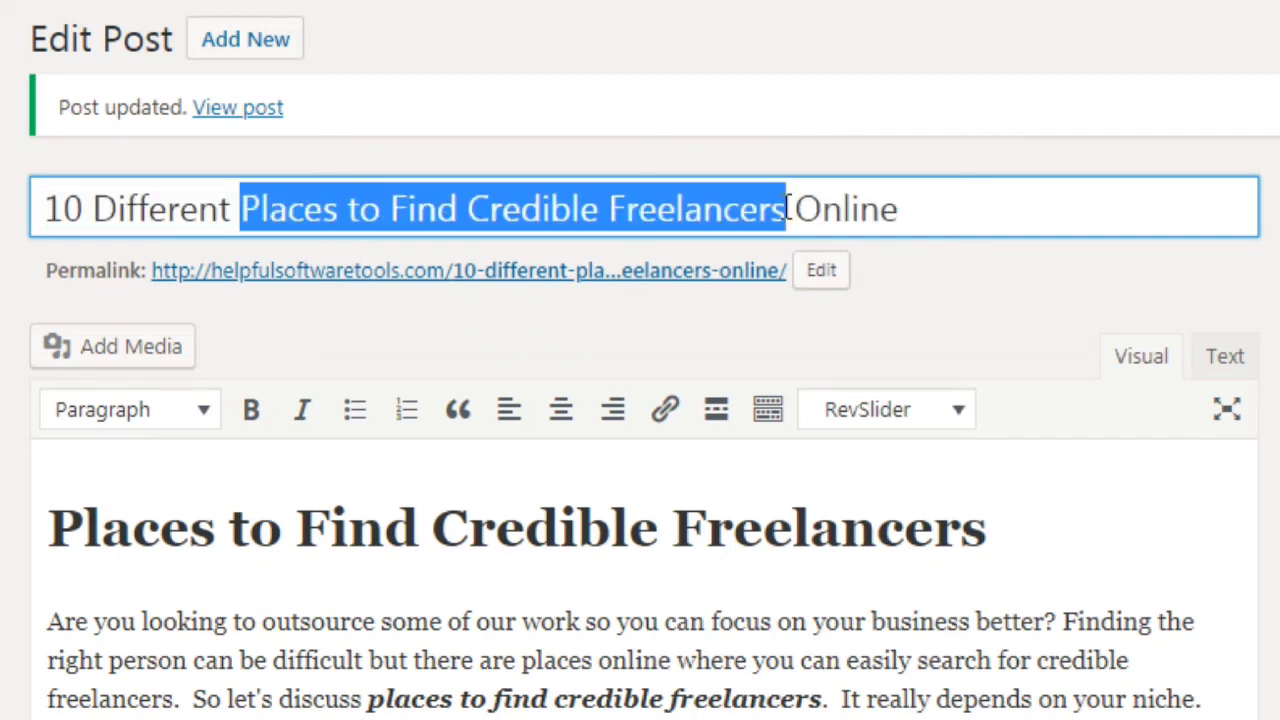
Change the post title to "Top 10 Places to Find Credible Freelancers Online"
click(376, 208)
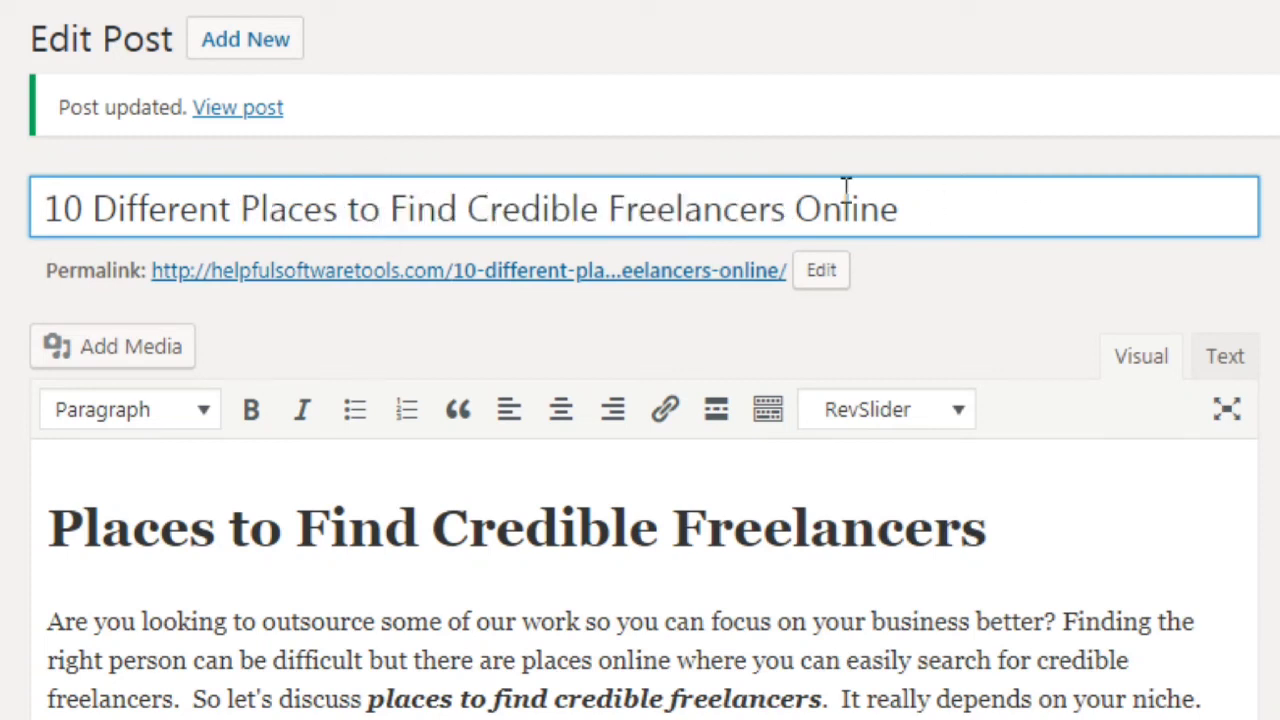
click(38, 210)
text(Top)
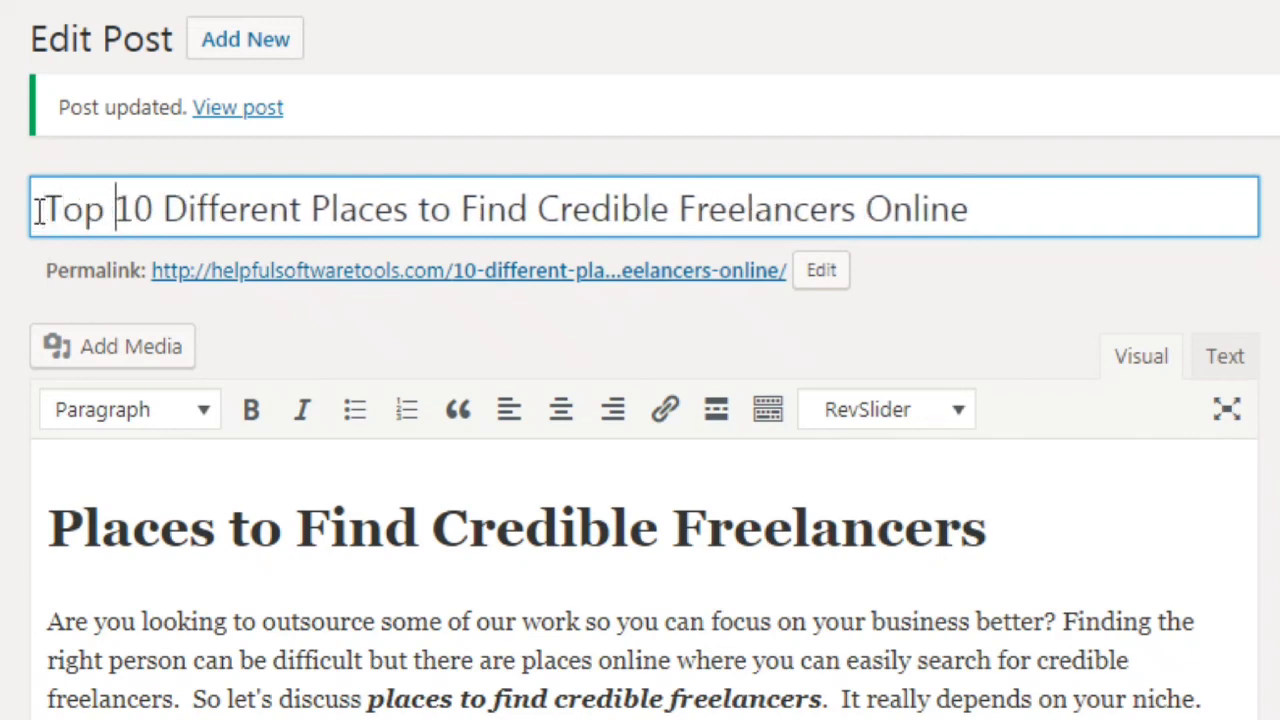
key(ctrl+Right)
key(ctrl+shift+Right)
key(Delete)
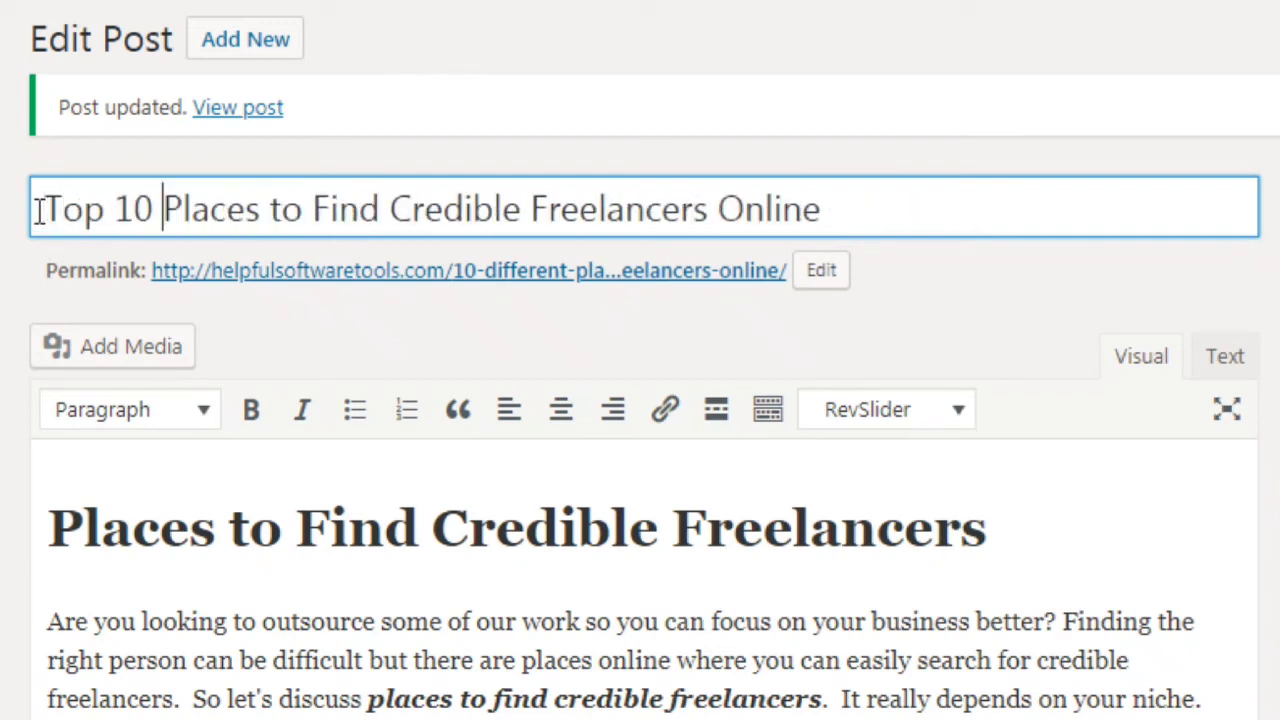
Replace the permalink's slug with the post title text "Top 10 Places to Find Credible Freelancers Online"
click(866, 232)
key(ctrl+a)
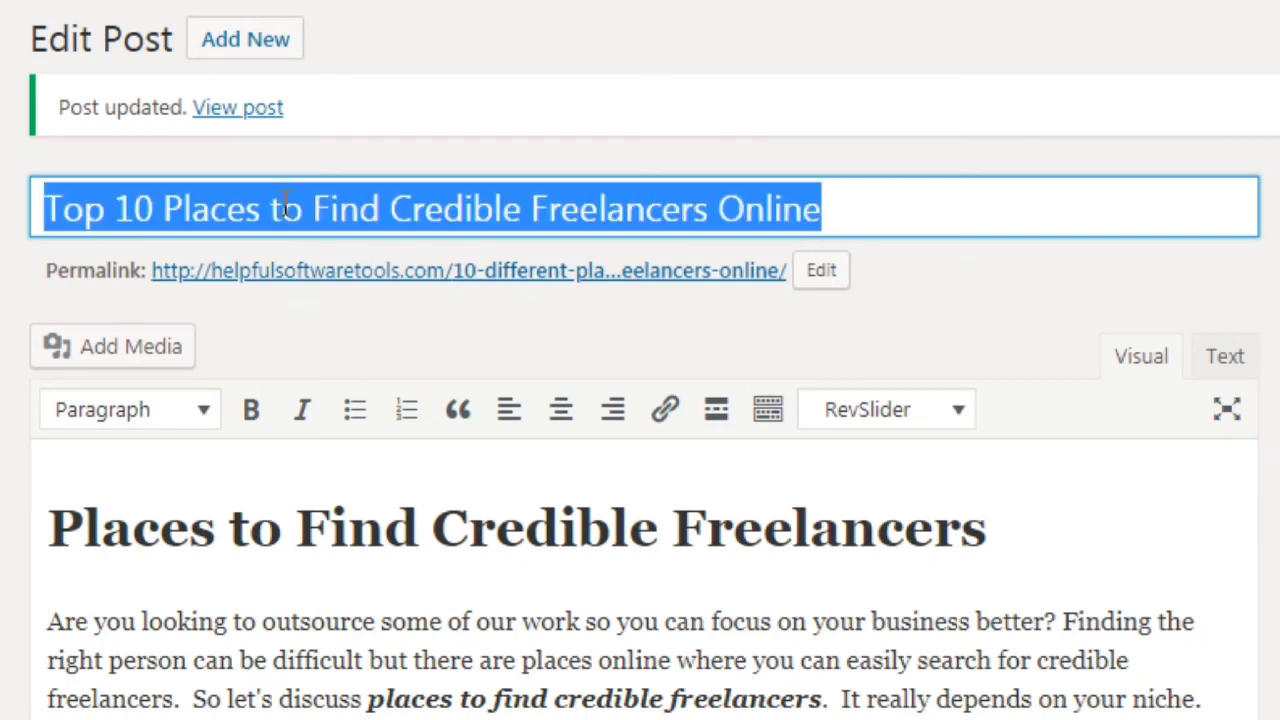
click(824, 273)
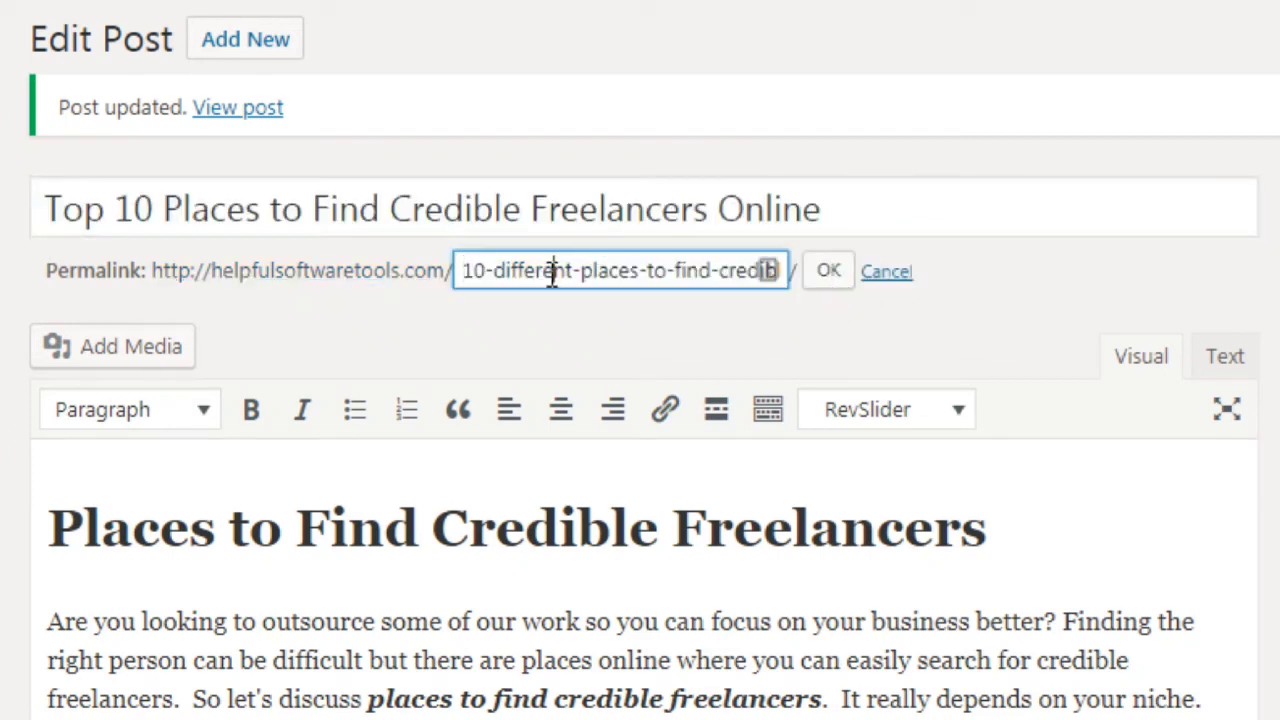
key(ctrl+a)
key(ctrl+v)
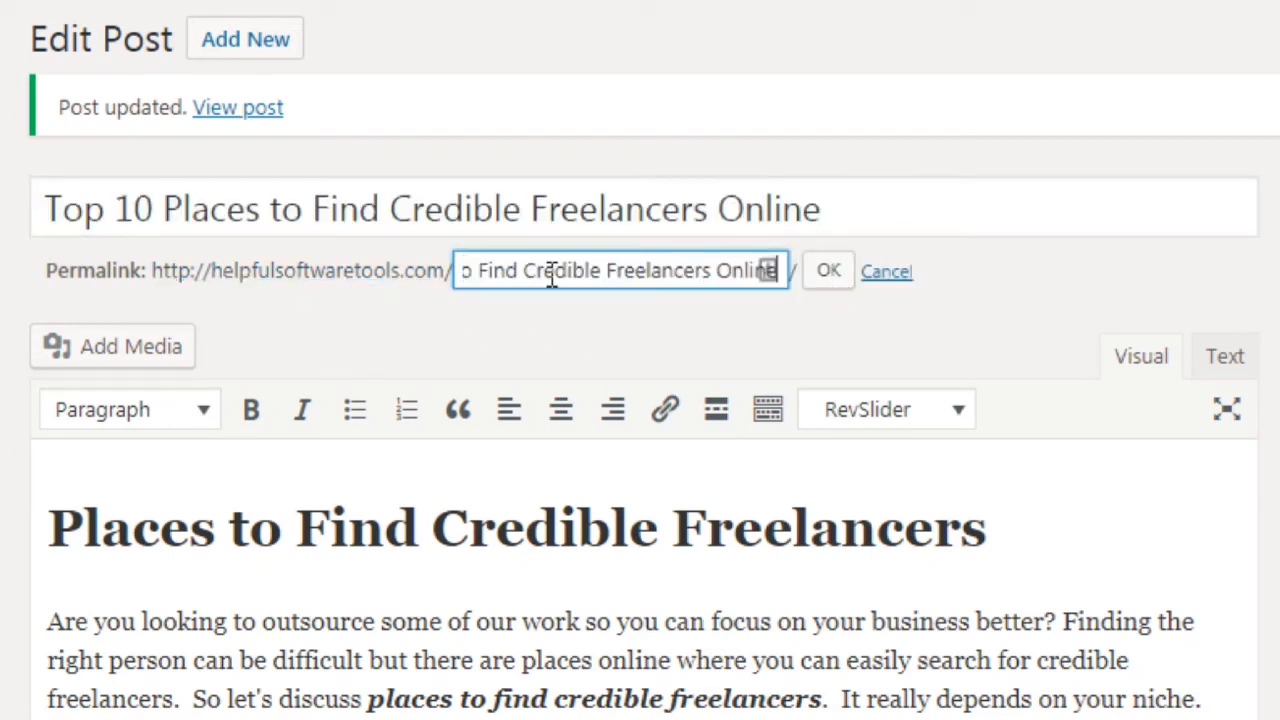
Replace every space in the permalink's slug with a hyphen to get "Top-10-Places-to-Find-Credible-Freelancers-Online", and accept the slug
key(ctrl+Left)
key(ctrl+Left)
key(ctrl+Left)
key(ctrl+Left)
key(ctrl+Left)
key(ctrl+Left)
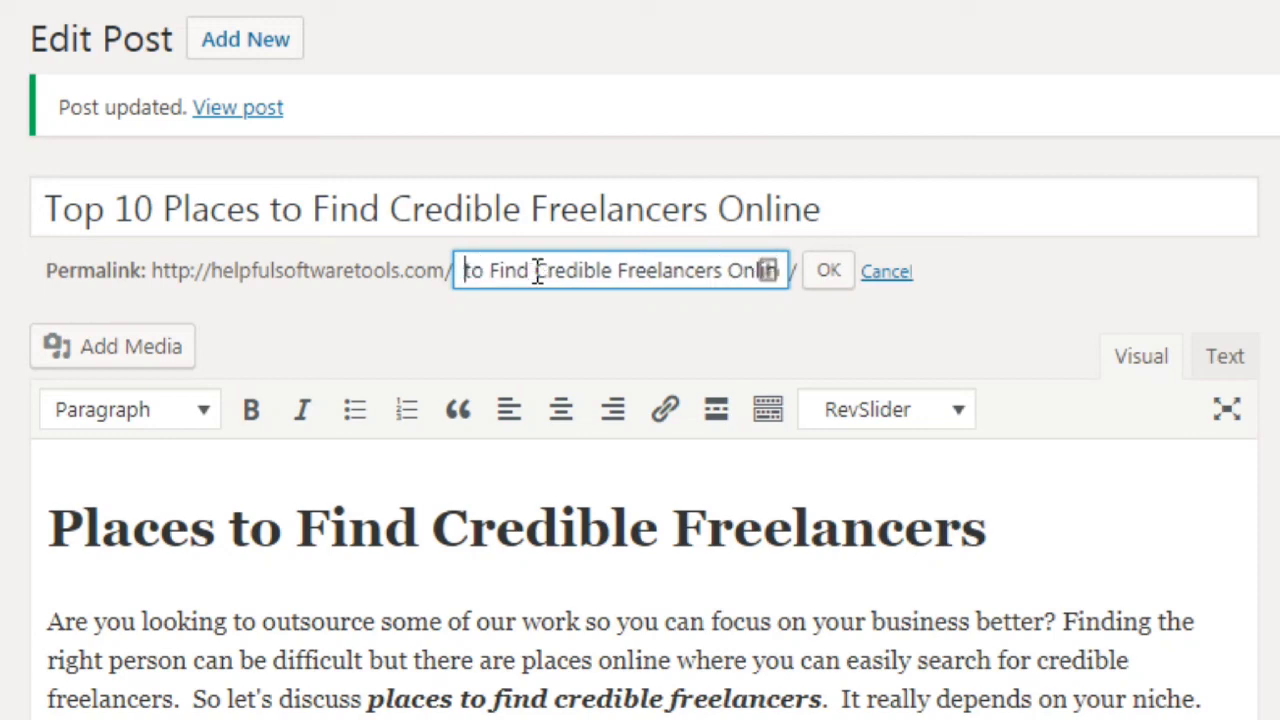
key(ctrl+Left)
key(Right)
key(Right)
key(Right)
key(Right)
key(BackSpace)
text(-)
key(Right)
key(Right)
key(Delete)
text(-)
key(ctrl+Right)
key(BackSpace)
text(-)
key(ctrl+Right)
key(BackSpace)
text(-)
key(ctrl+Right)
key(BackSpace)
text(-)
key(ctrl+Right)
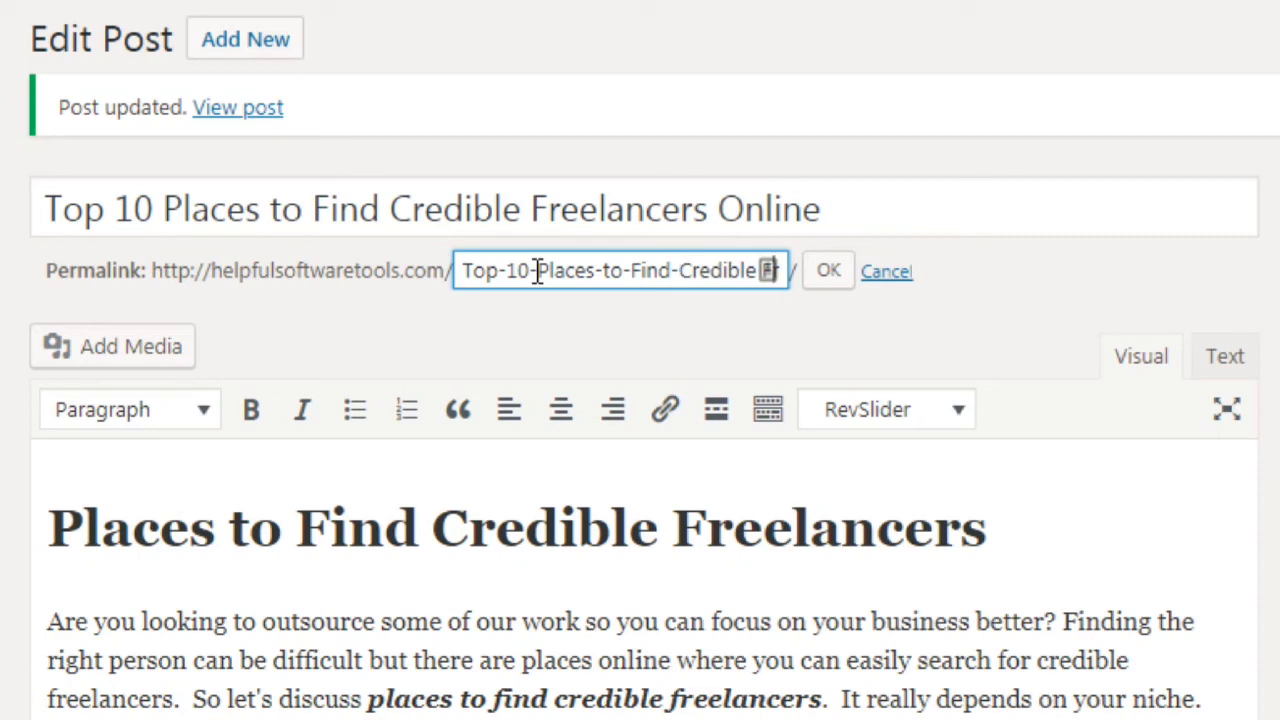
key(ctrl+Right)
key(ctrl+Right)
key(ctrl+Left)
key(BackSpace)
text(-)
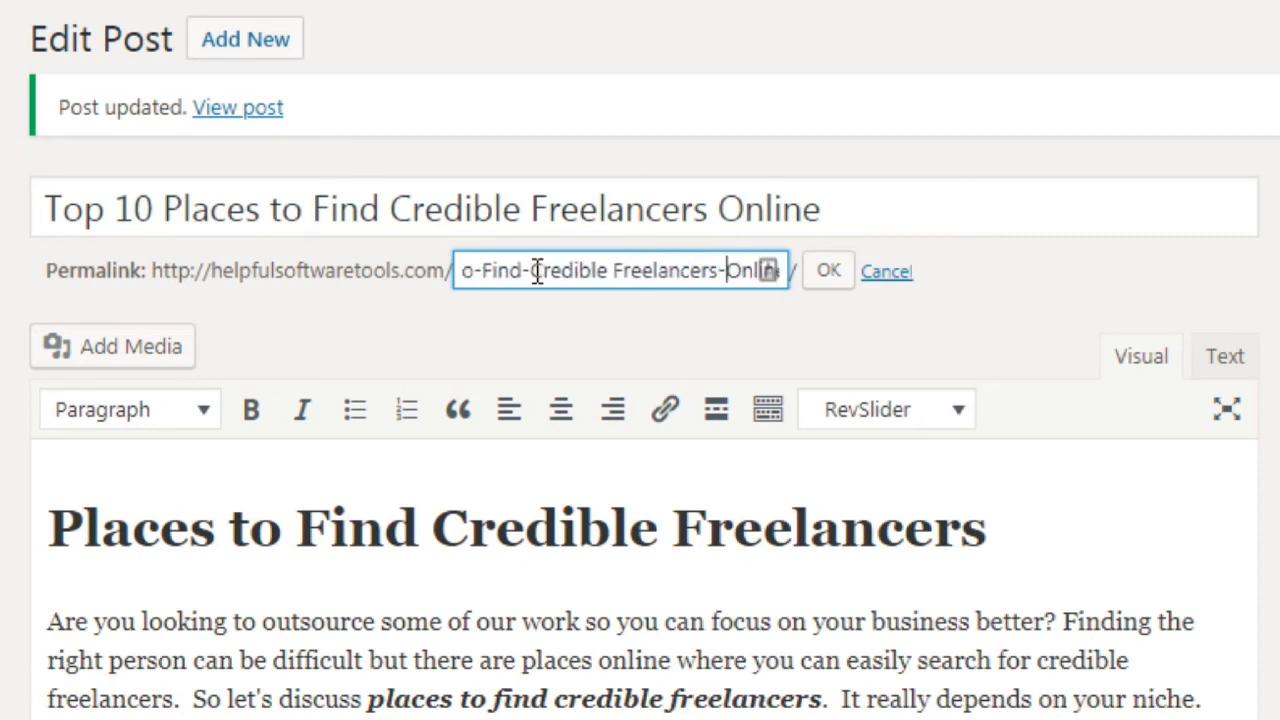
key(ctrl+Left)
key(BackSpace)
text(-)
key(ctrl+Left)
key(BackSpace)
text(-)
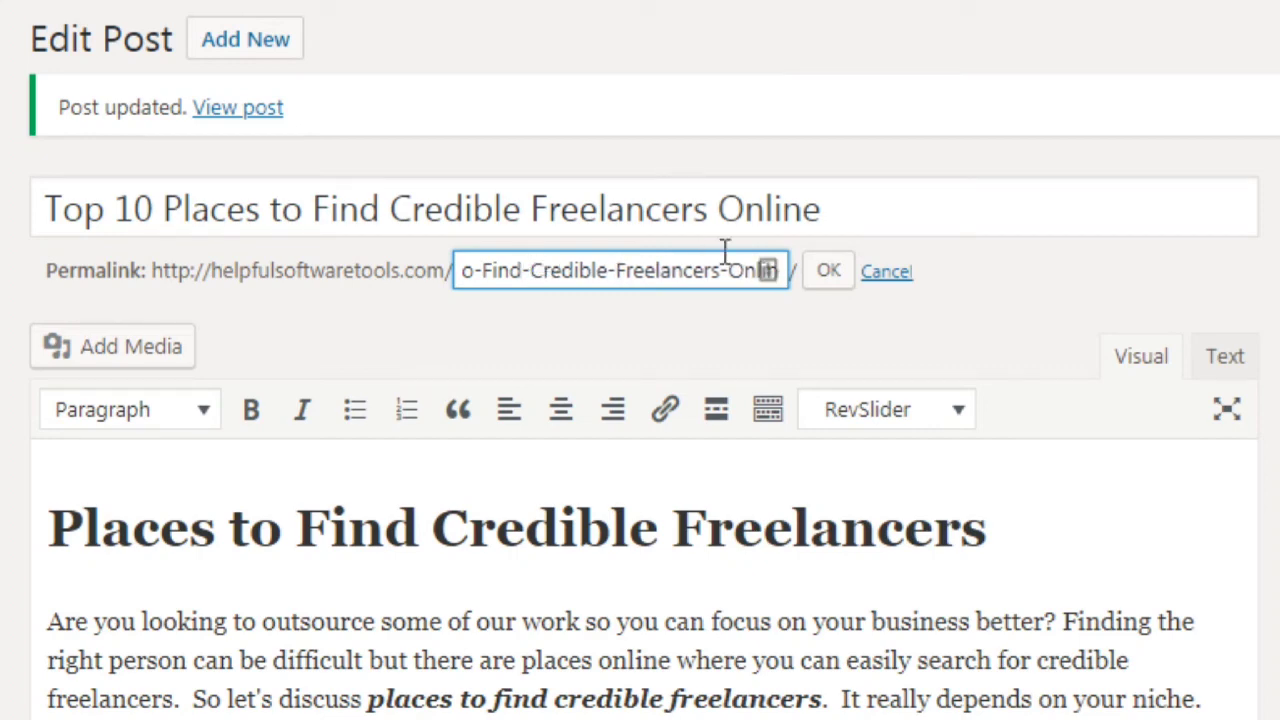
click(826, 274)
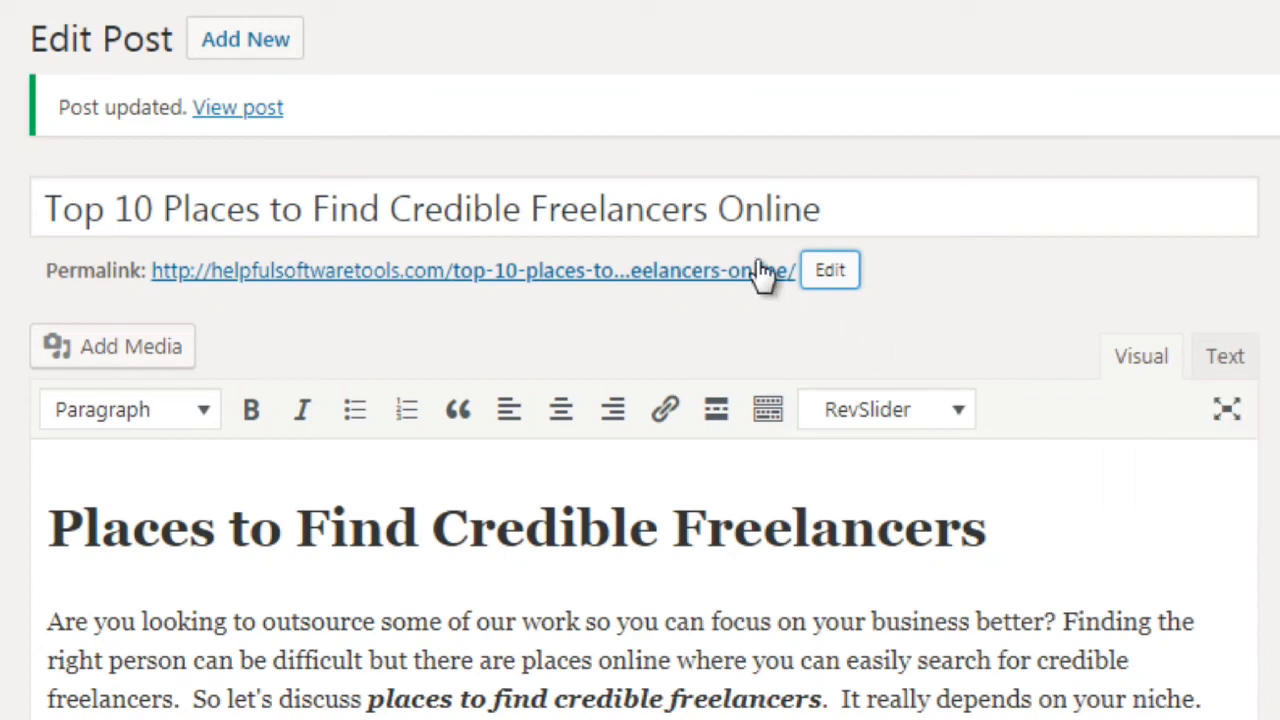
Review the keyword use in the post's title, introductory paragraph and numbered list of freelancer sites
drag(829, 209, 10, 230)
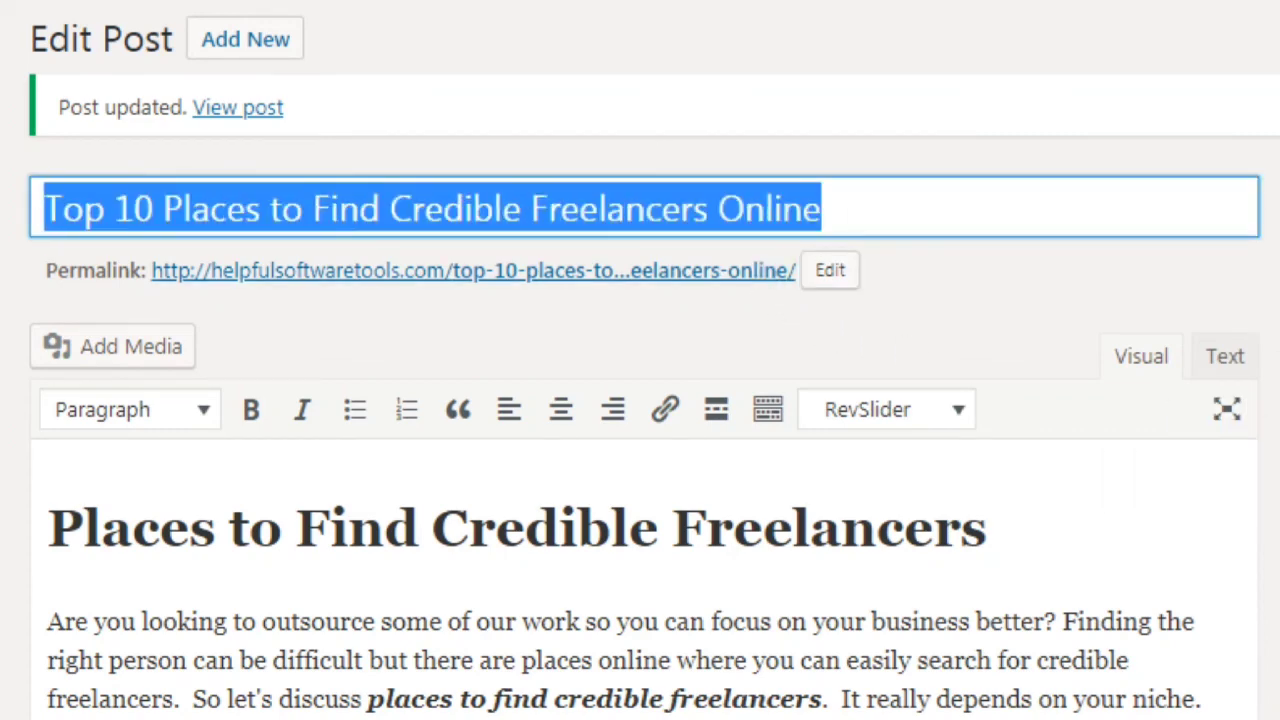
click(183, 210)
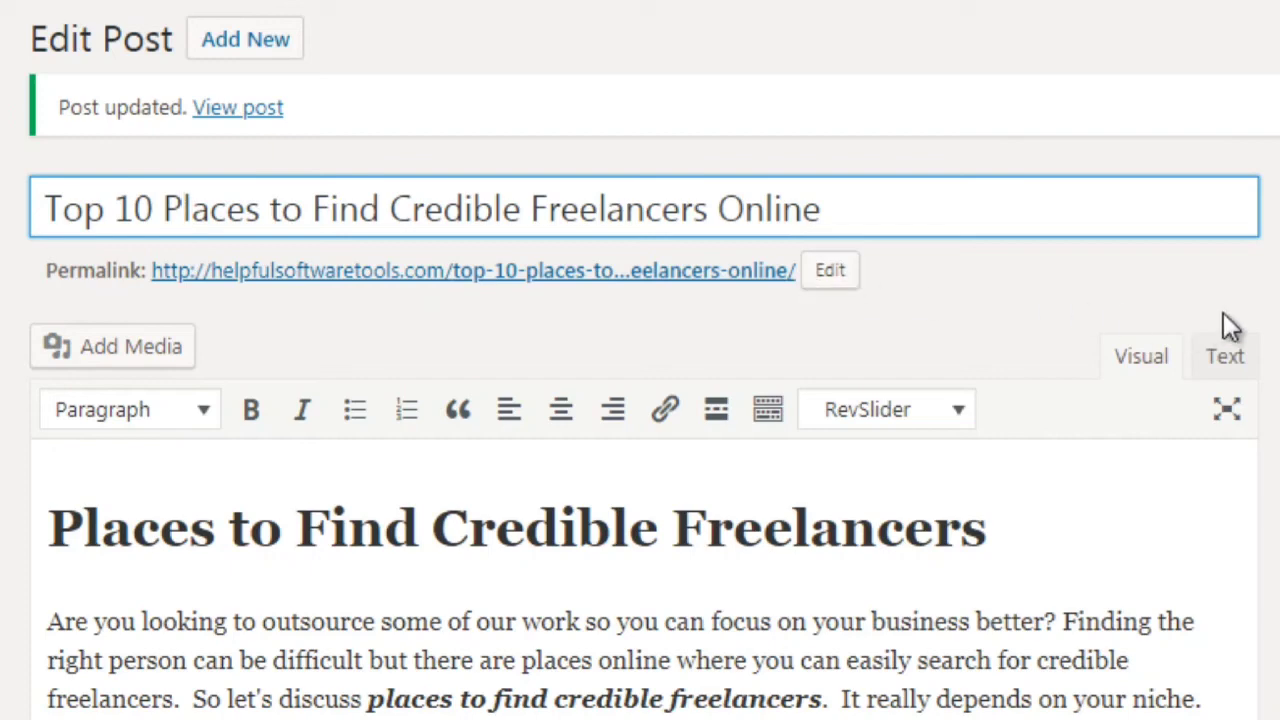
click(1276, 292)
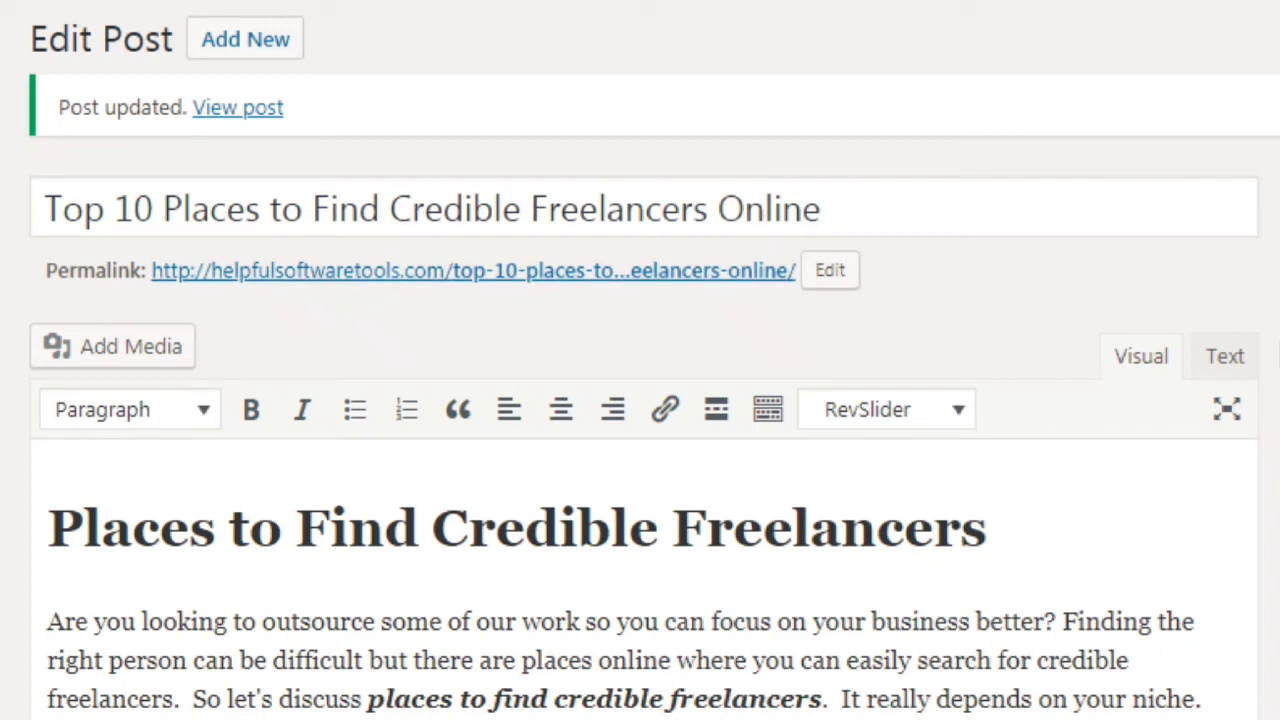
click(195, 200)
scroll(343, 375, down, 3)
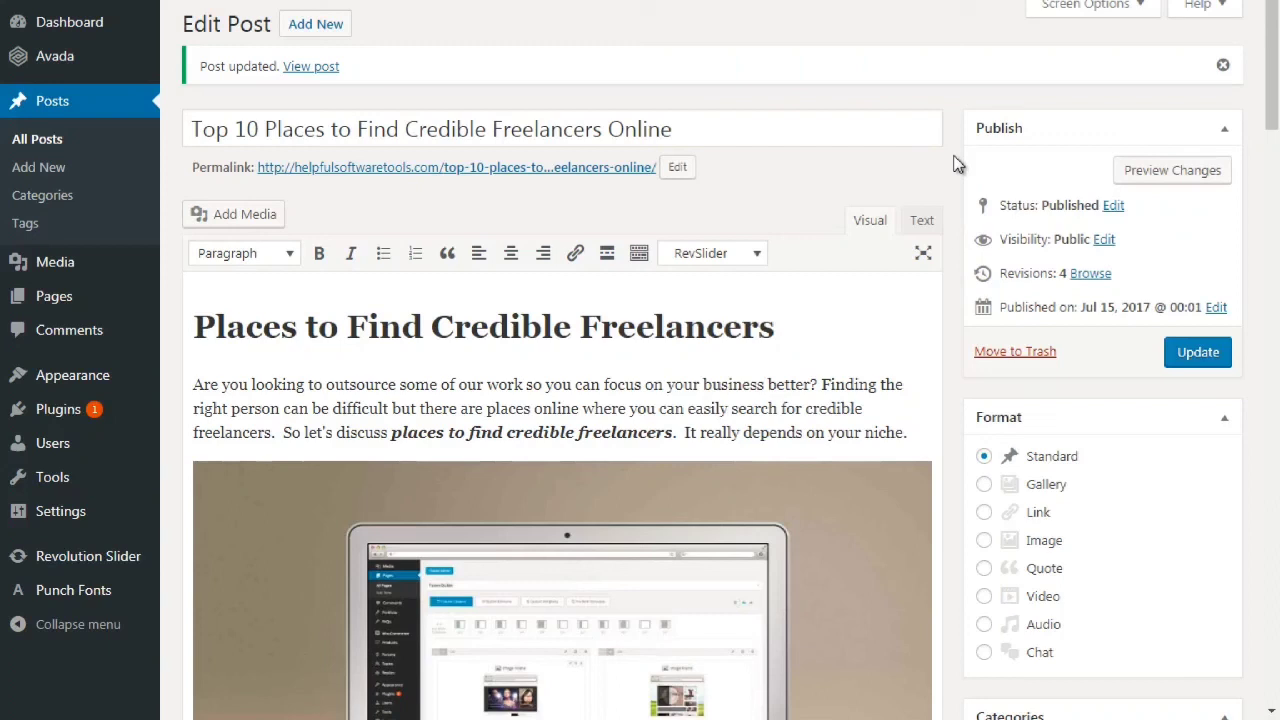
drag(607, 129, 492, 129)
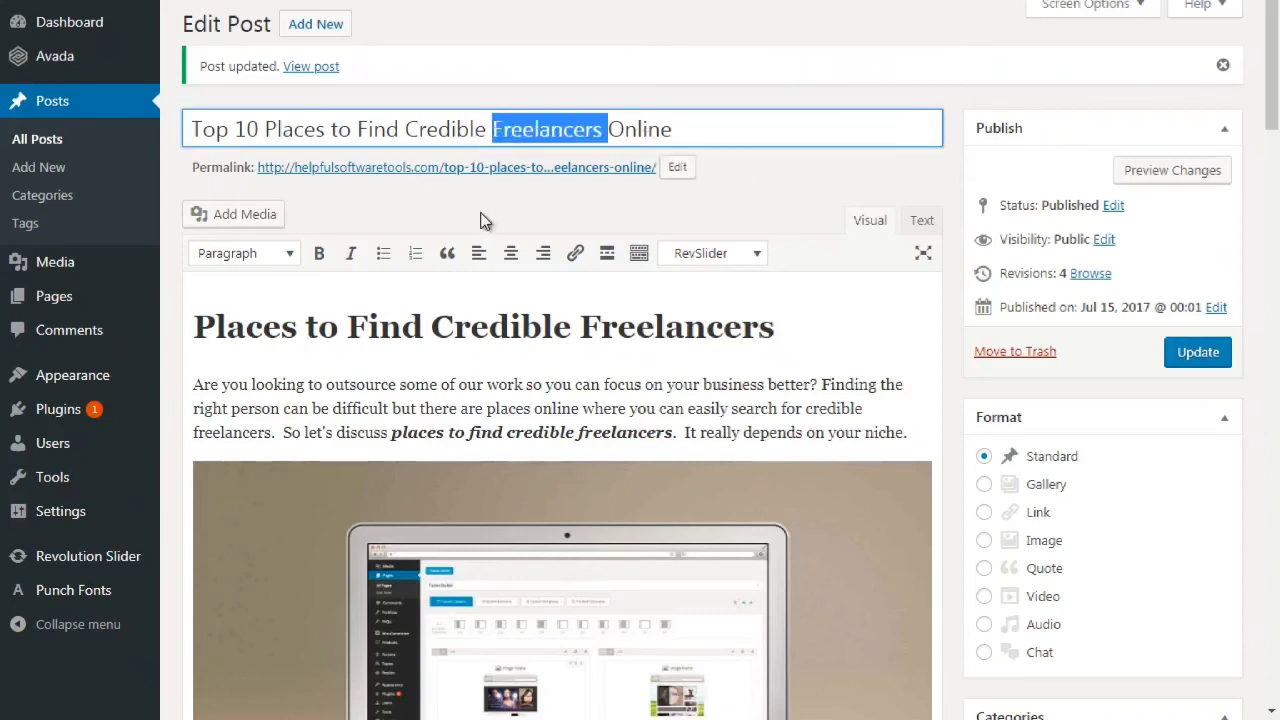
scroll(480, 220, down, 1)
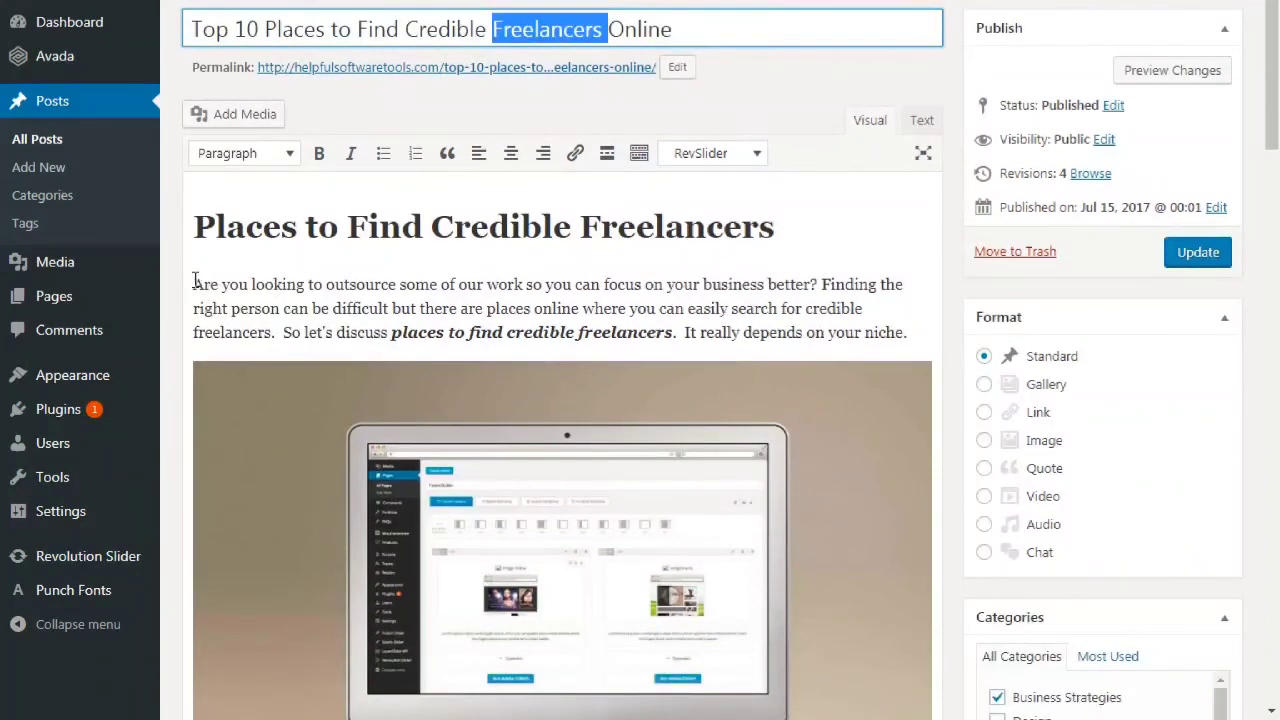
drag(196, 283, 926, 329)
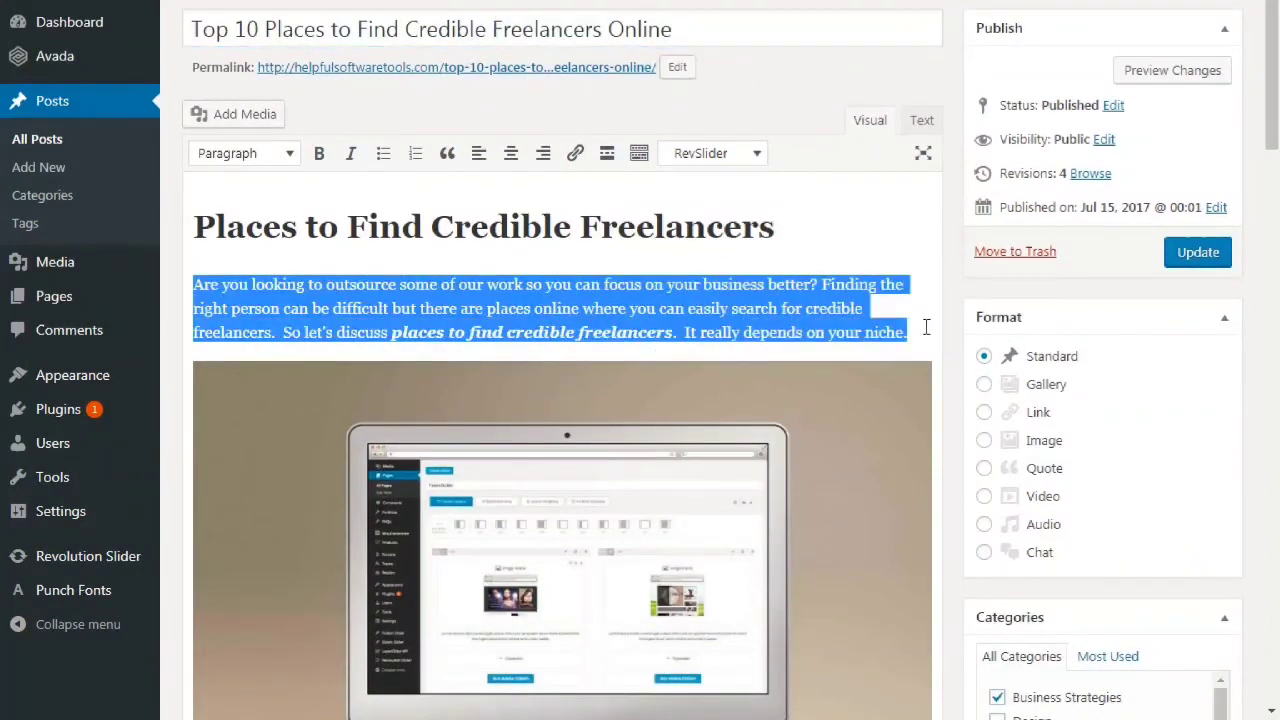
click(957, 287)
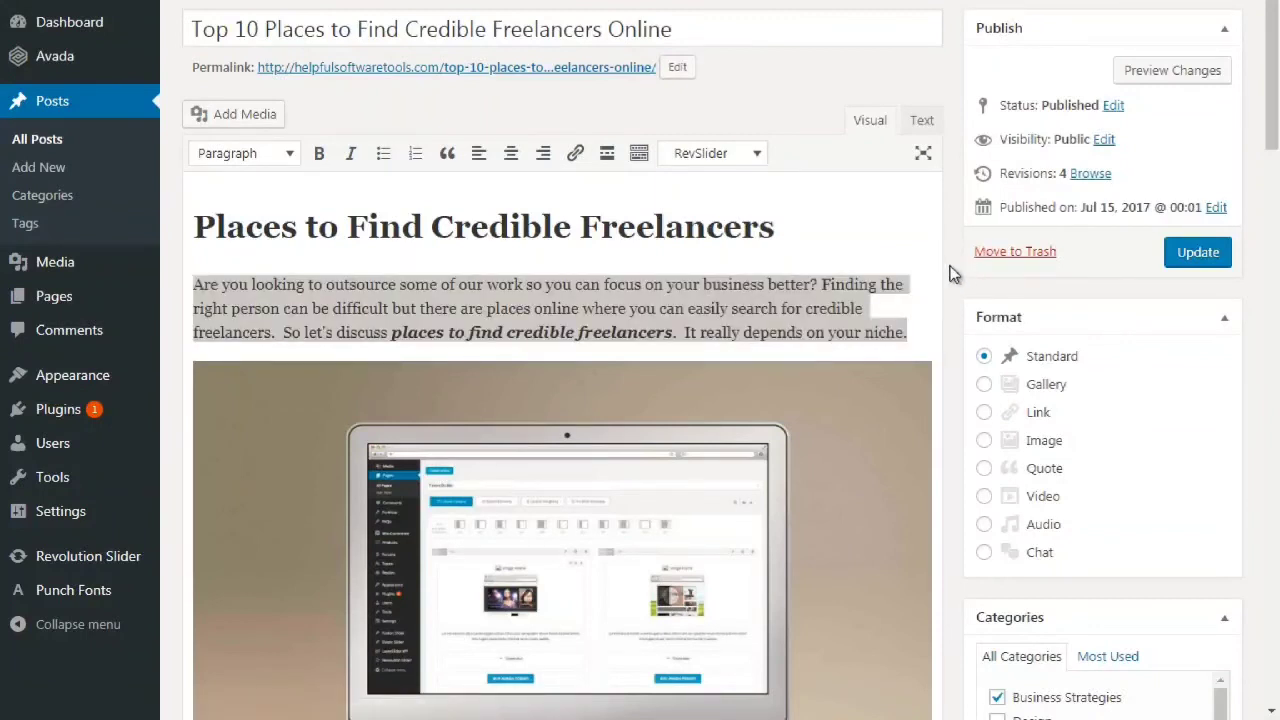
click(875, 258)
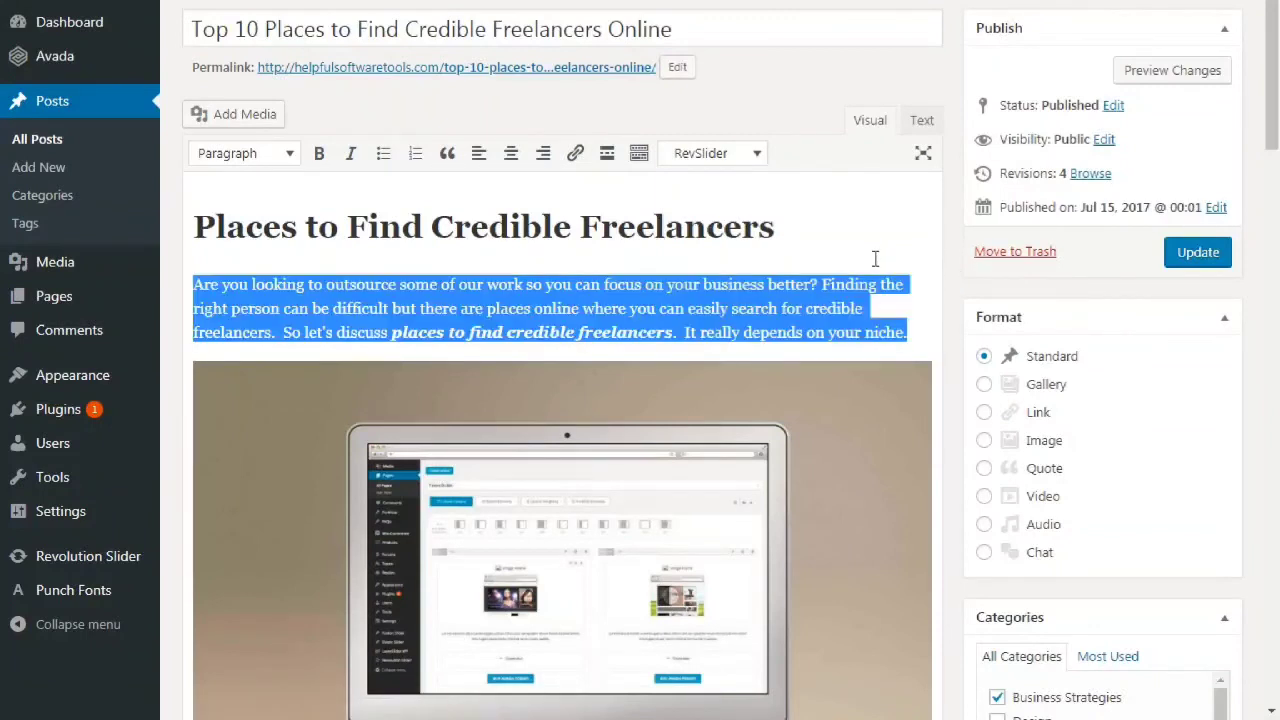
click(804, 222)
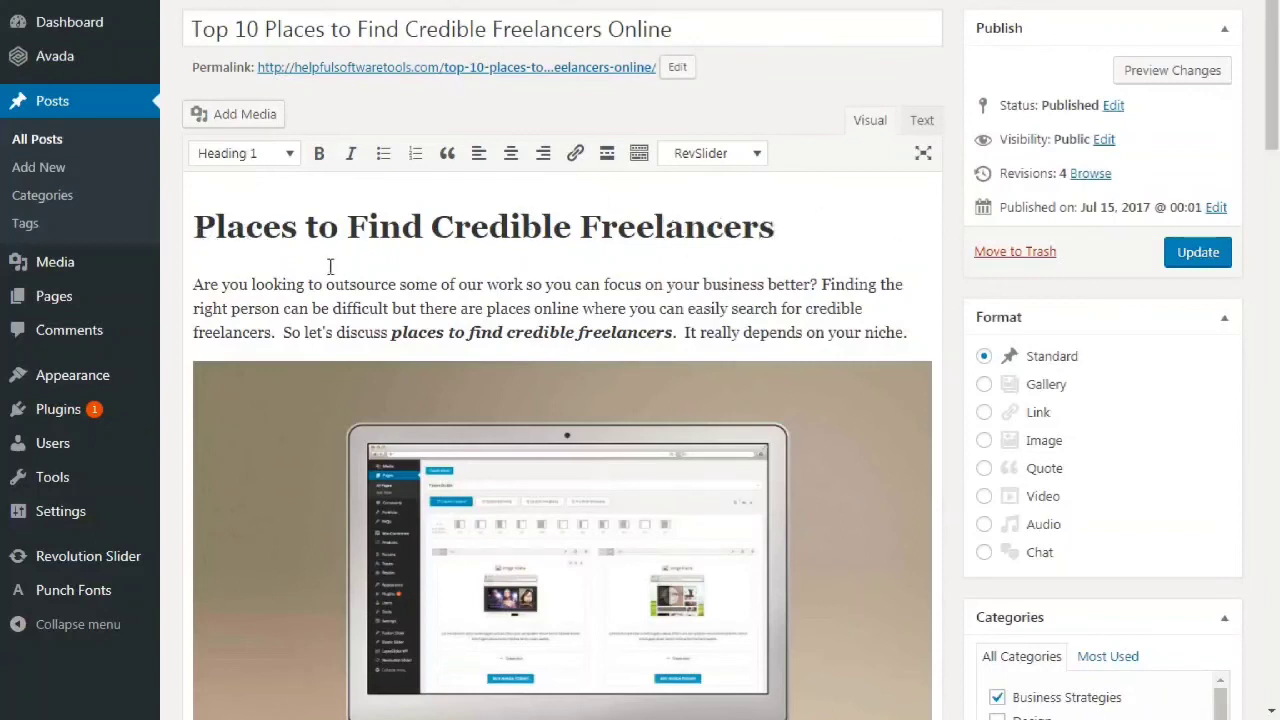
click(195, 287)
scroll(560, 308, down, 6)
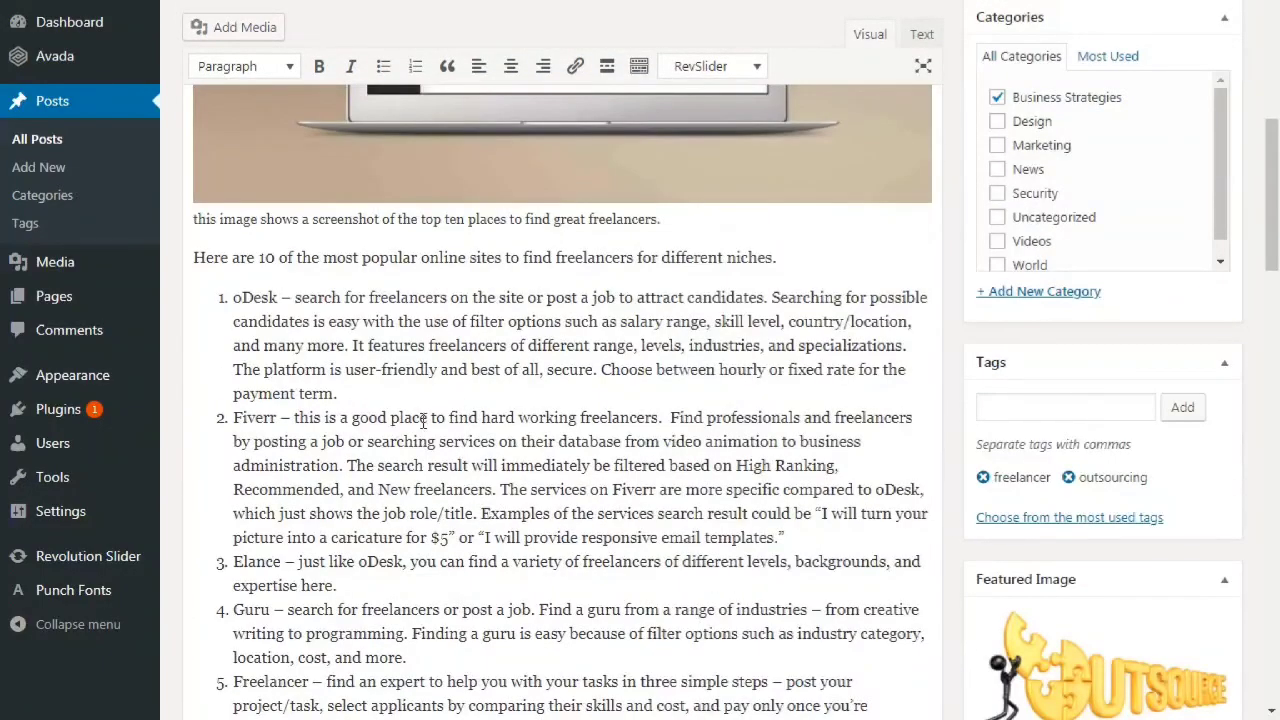
Read through the numbered freelancer-site list, the laptop image's caption and the line introducing the list for uses of the keyword phrase
scroll(377, 551, down, 3)
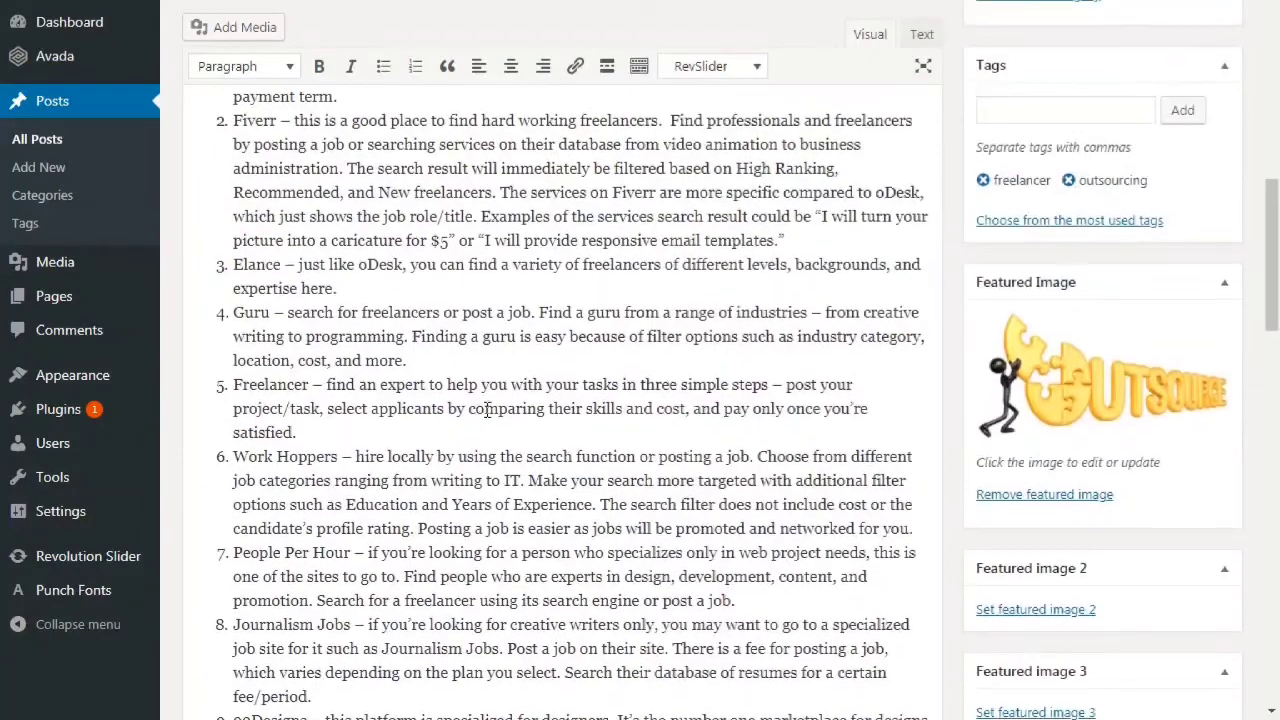
scroll(487, 410, up, 10)
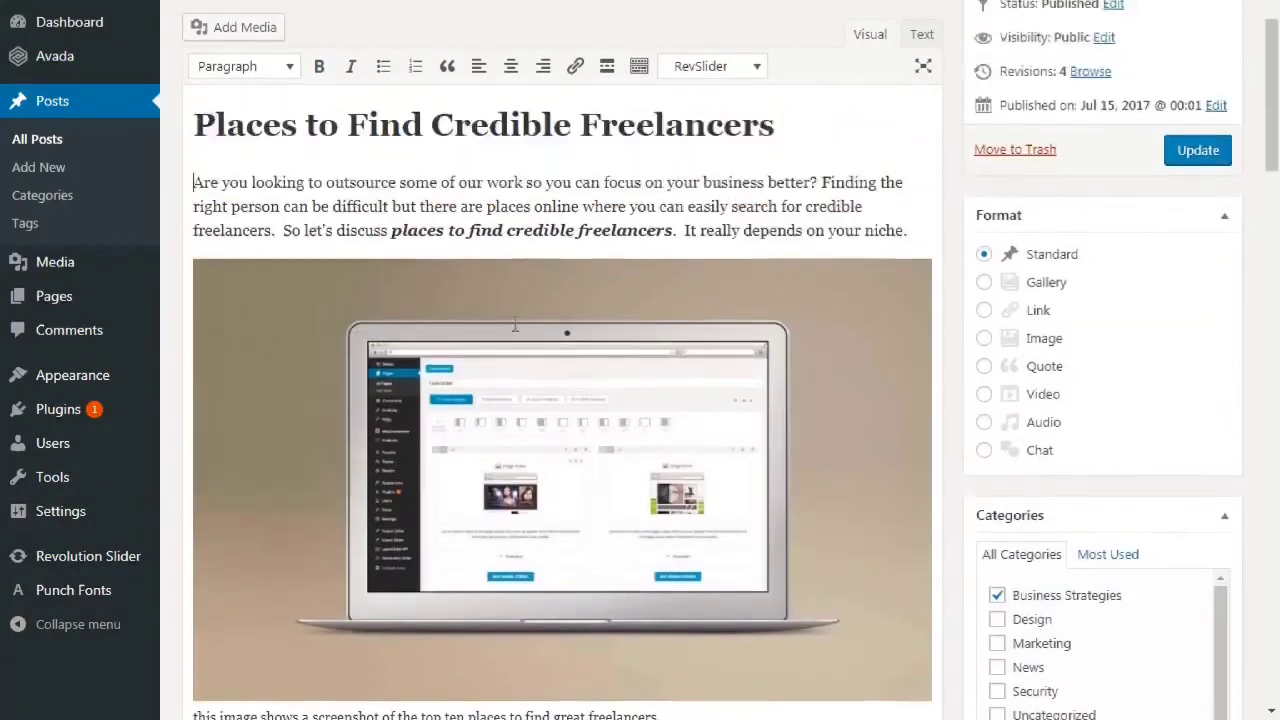
scroll(484, 372, up, 2)
scroll(571, 343, down, 3)
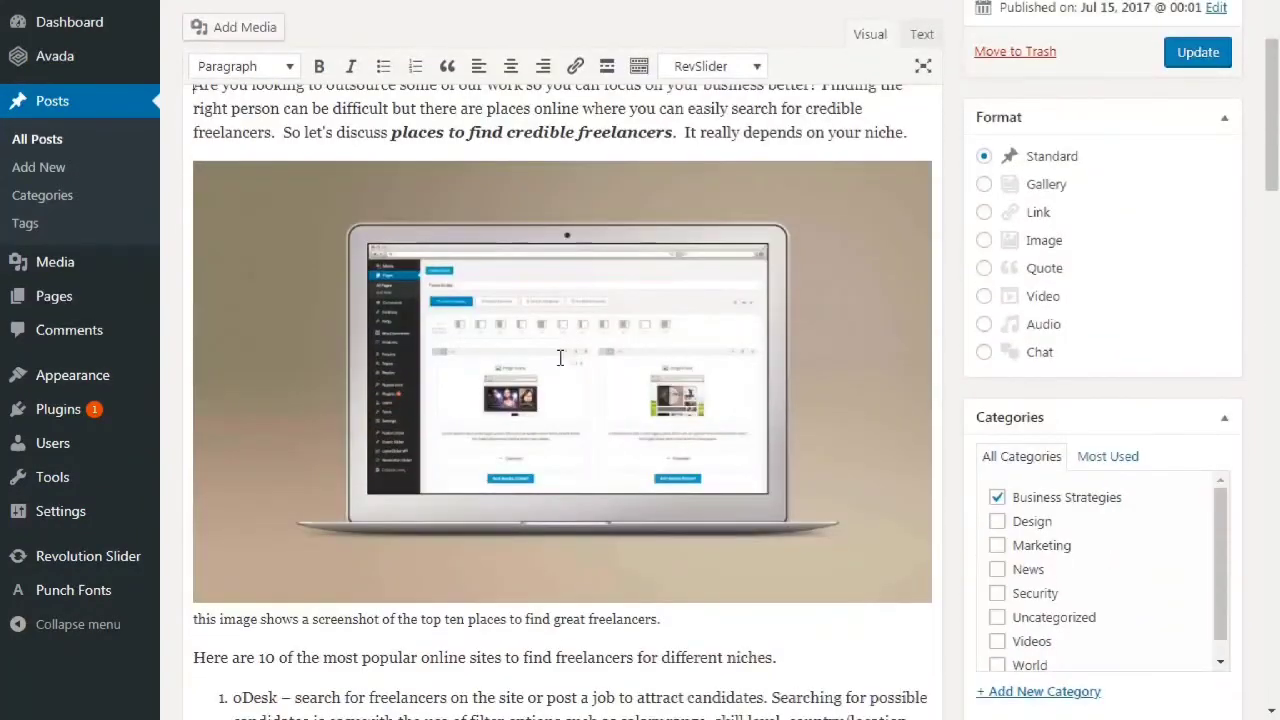
scroll(560, 358, down, 3)
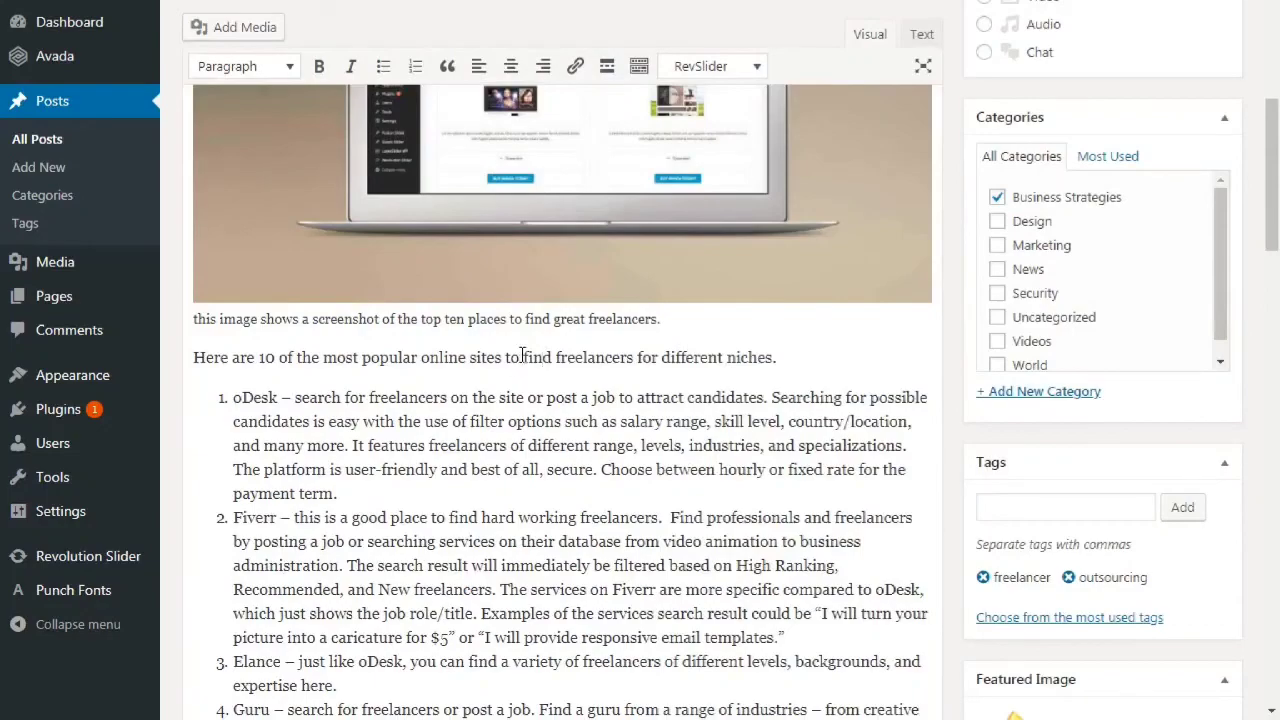
scroll(522, 434, down, 3)
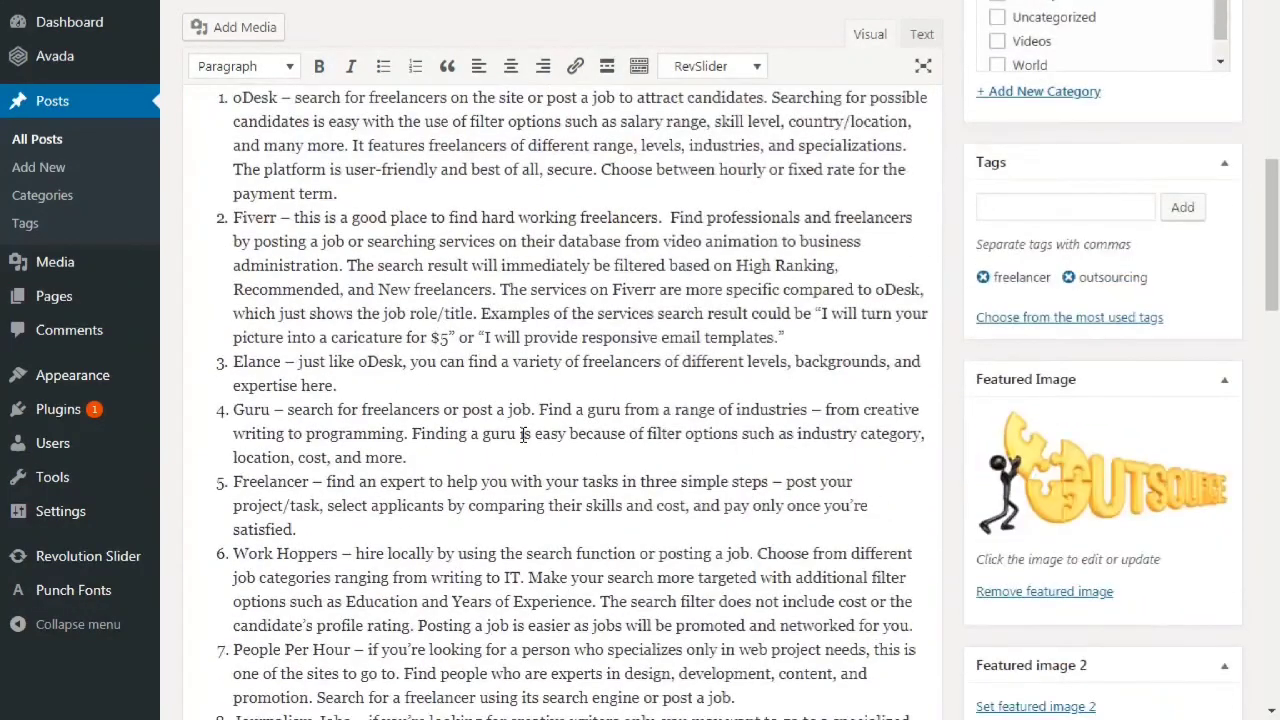
scroll(522, 434, down, 3)
scroll(522, 434, up, 10)
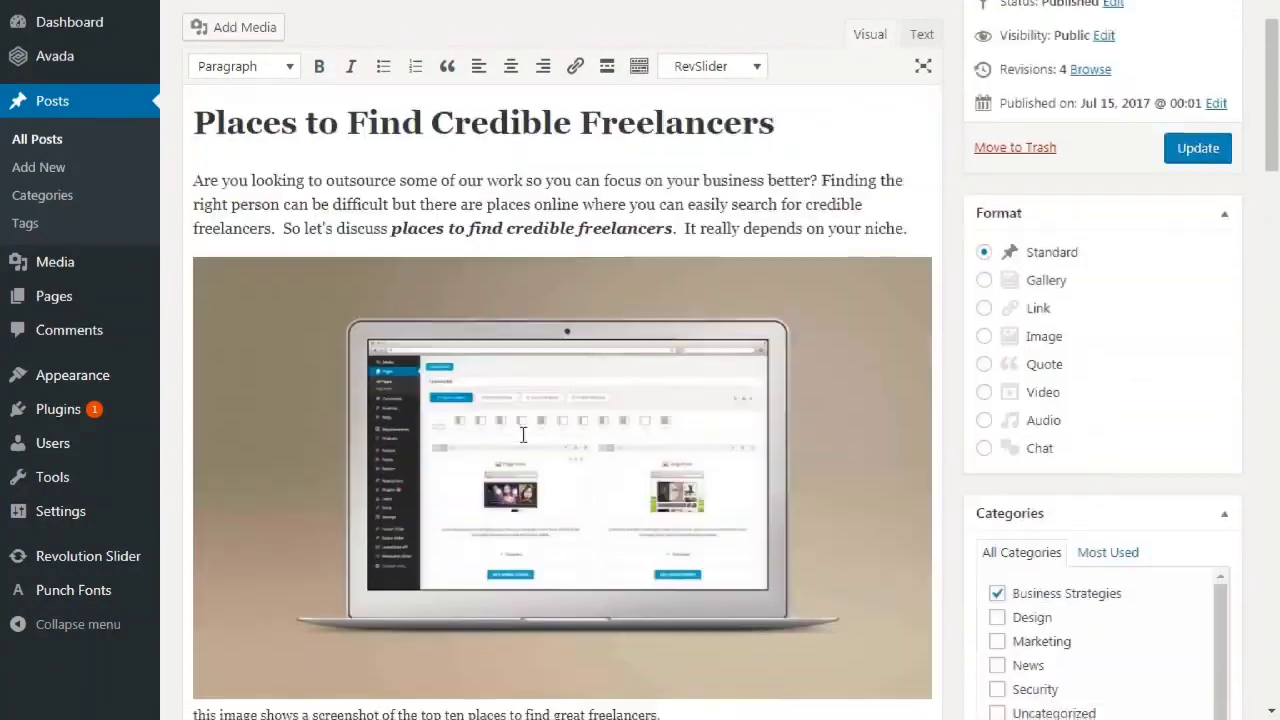
scroll(522, 434, down, 1)
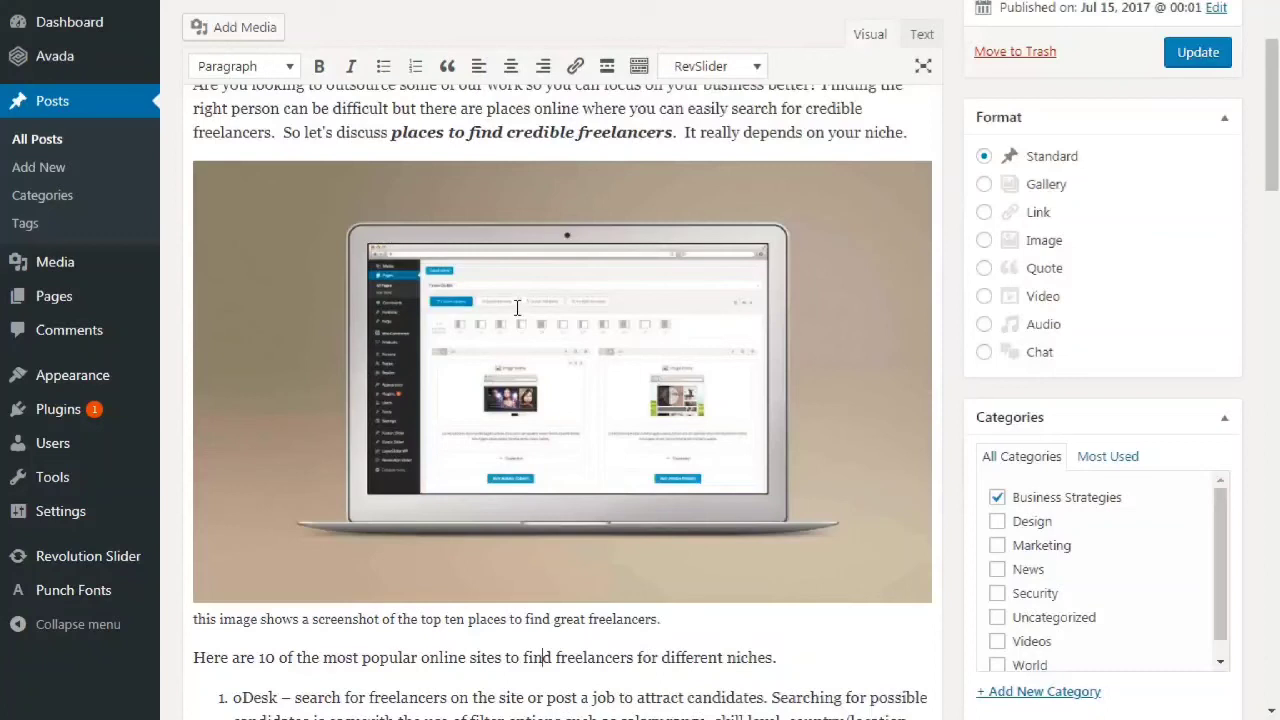
Examine the bold italic keyword phrase and the whole introductory paragraph beneath the "Places to Find Credible Freelancers" heading
drag(507, 132, 672, 132)
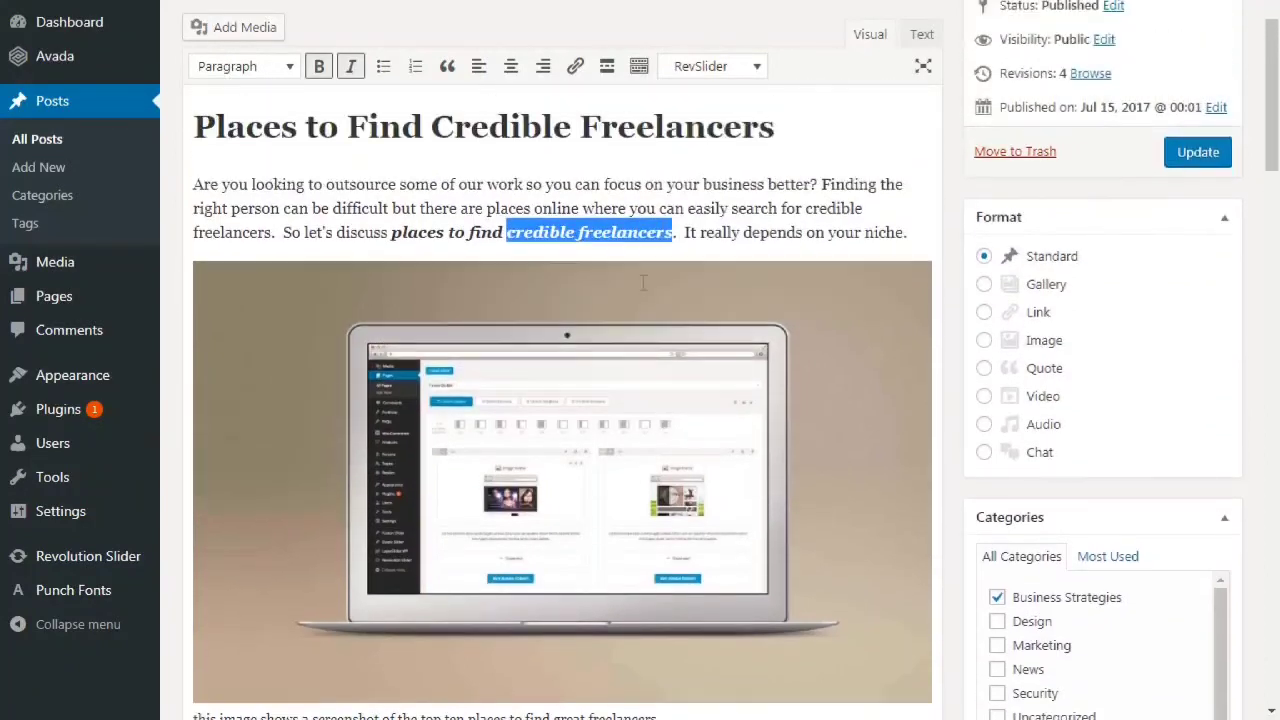
scroll(650, 290, up, 1)
click(601, 196)
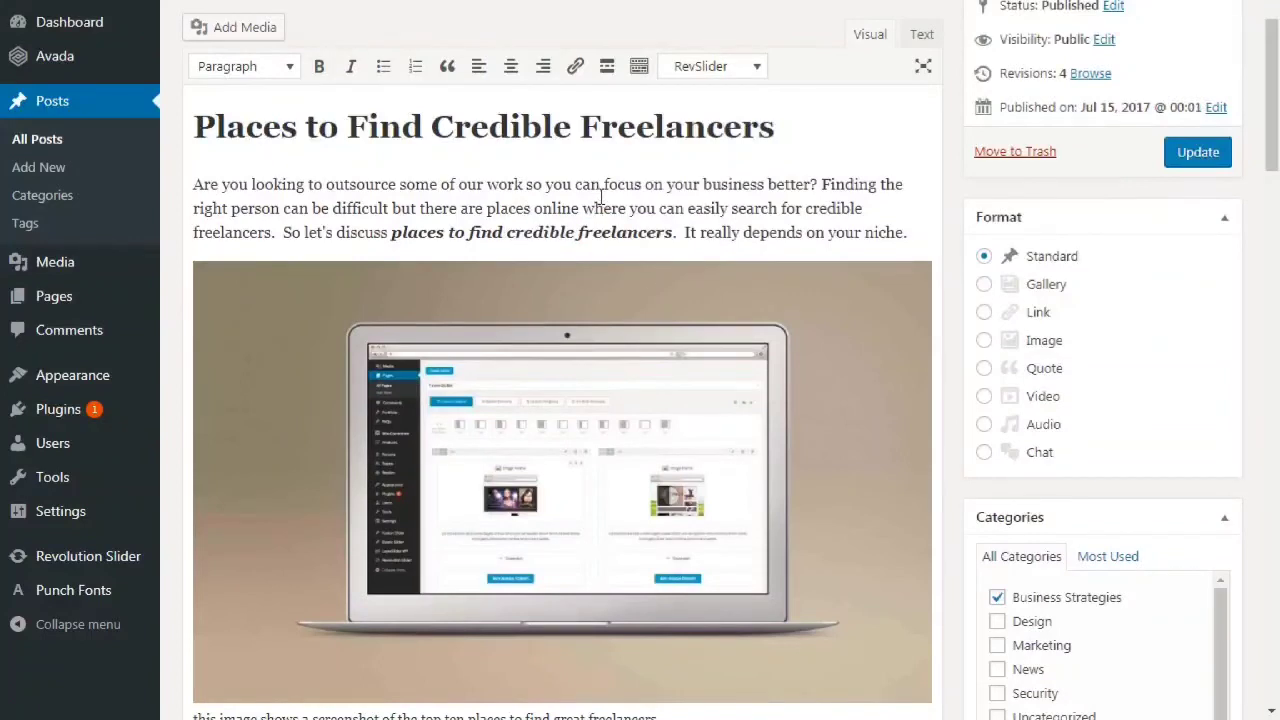
scroll(601, 196, up, 2)
click(195, 284)
drag(197, 284, 915, 335)
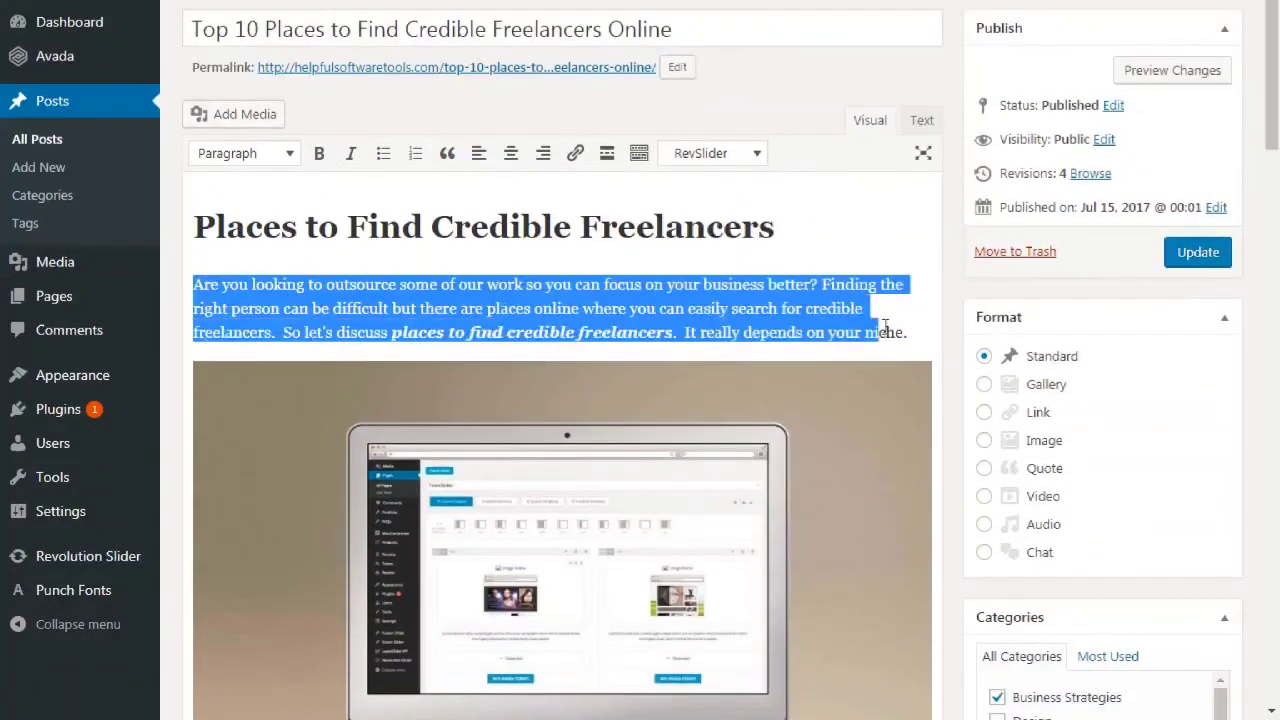
Update the published post to save its new title and permalink
click(952, 268)
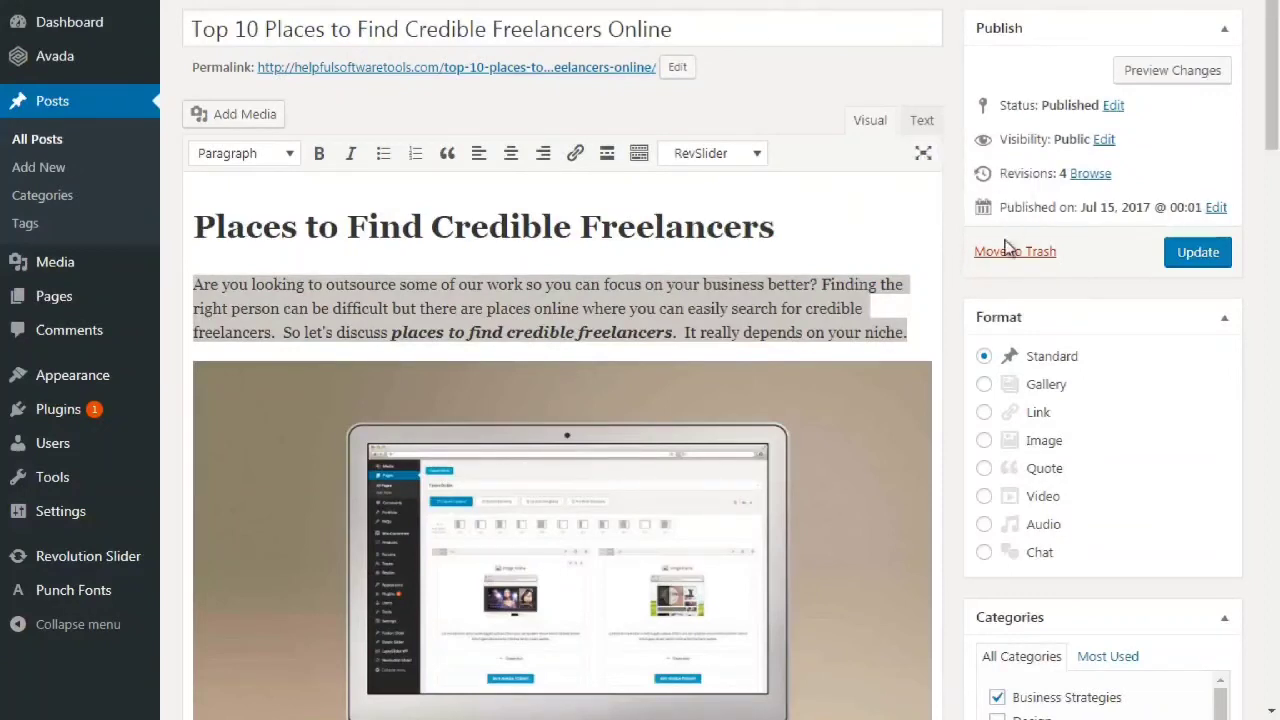
click(1180, 250)
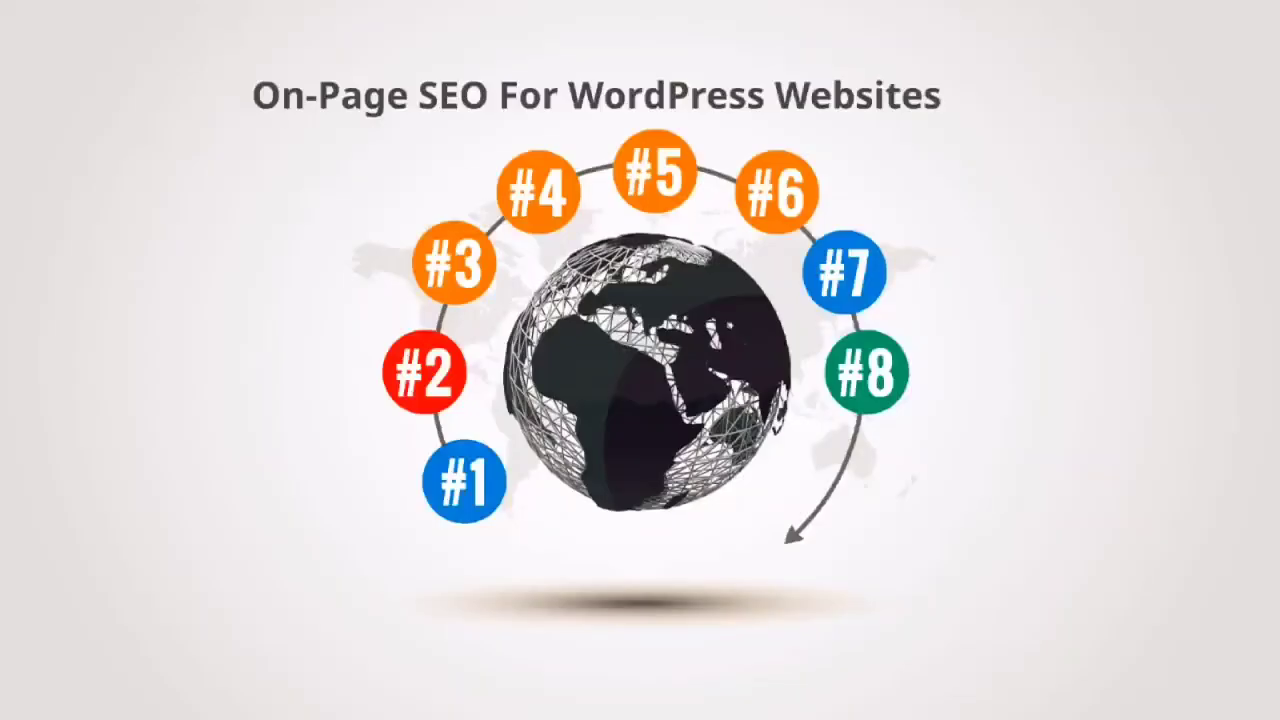